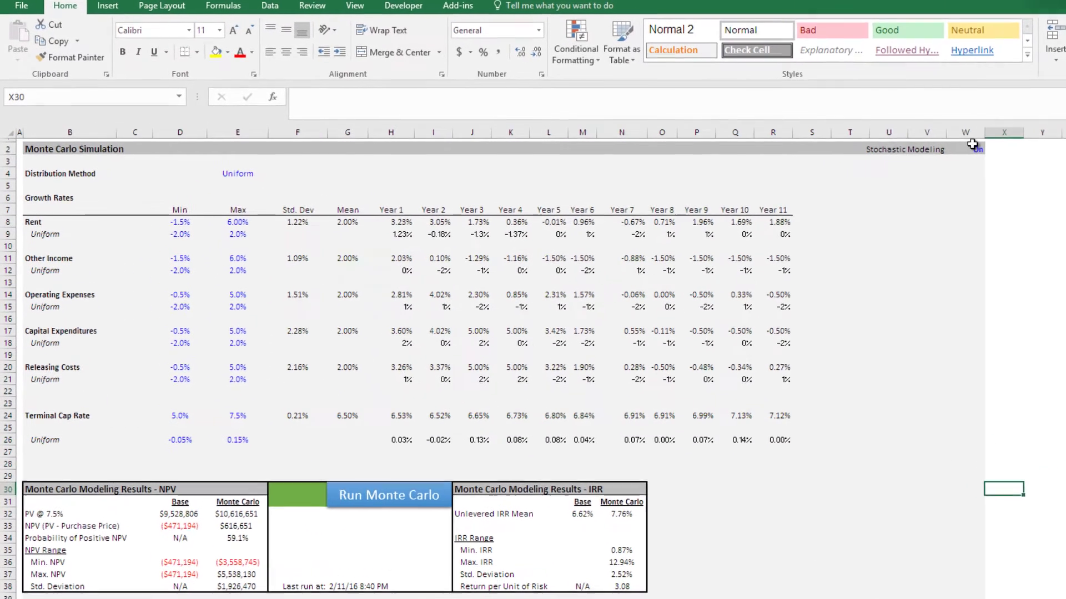
- Switch Stochastic Modeling off and back on at the head of the Monte Carlo Simulation sheet
{"action": "left_click", "coordinate": [786, 145]}
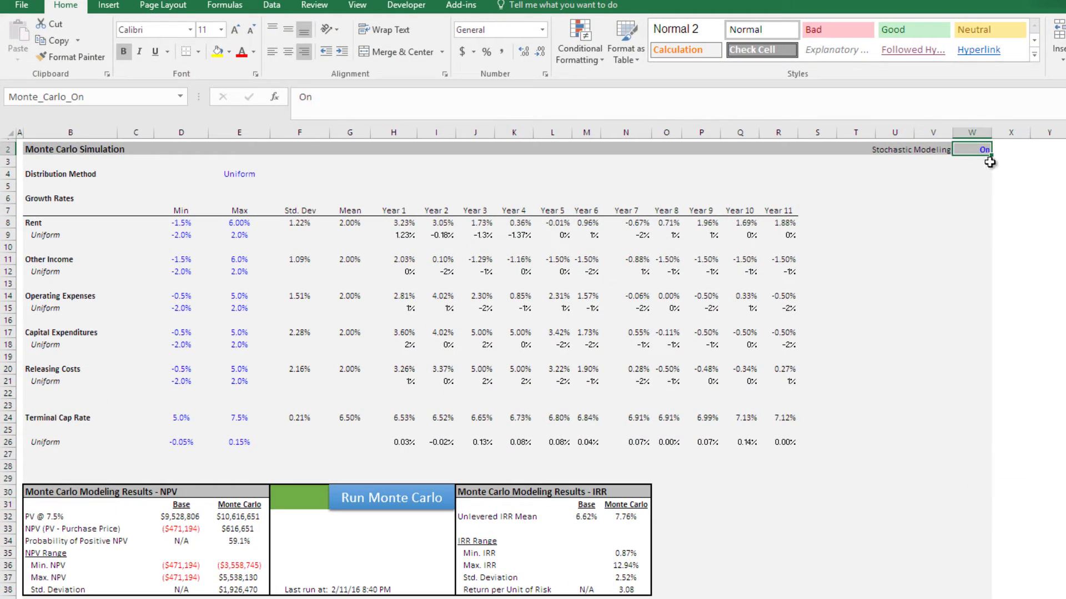
{"action": "left_click", "coordinate": [998, 151]}
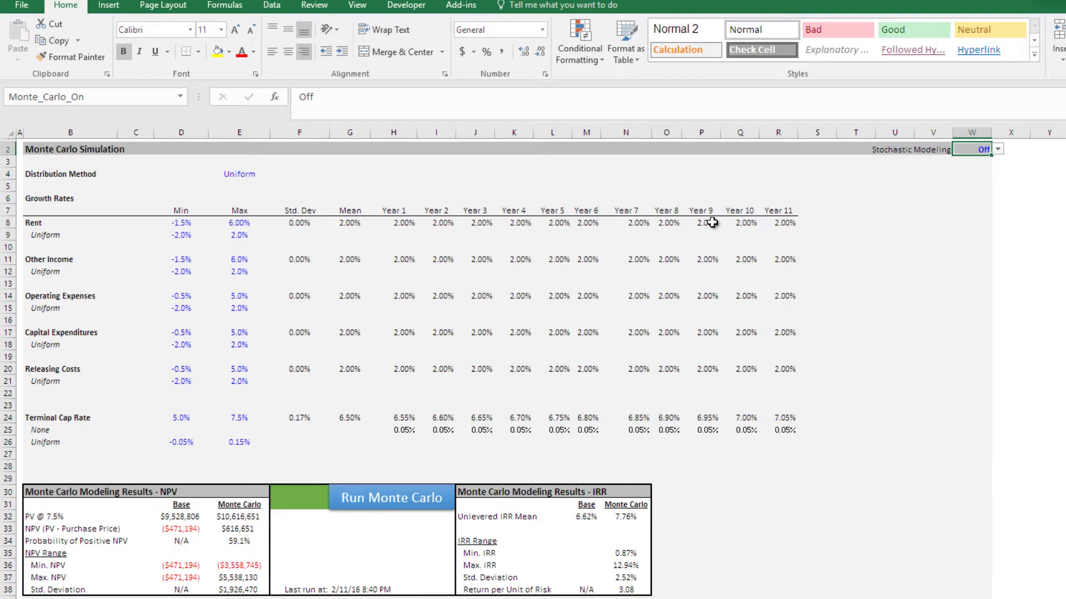
{"action": "left_click", "coordinate": [997, 149]}
{"action": "left_click", "coordinate": [966, 159]}
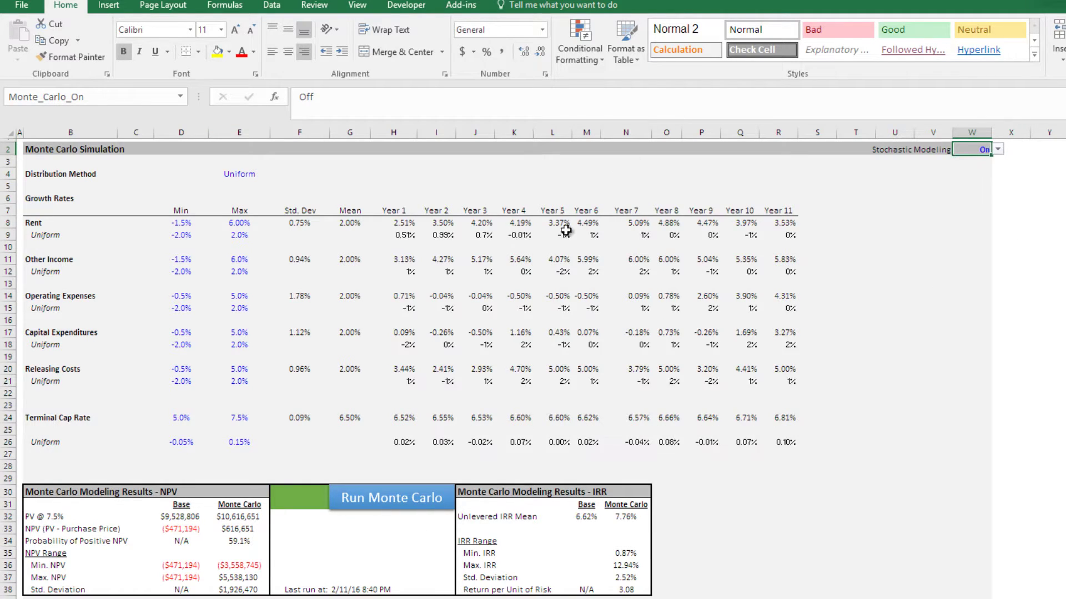
- Review the simulated variables from Rent, Other Income and Operating Expenses through Capital Expenditures, Releasing Costs and Terminal Cap Rate
{"action": "left_click", "coordinate": [178, 189]}
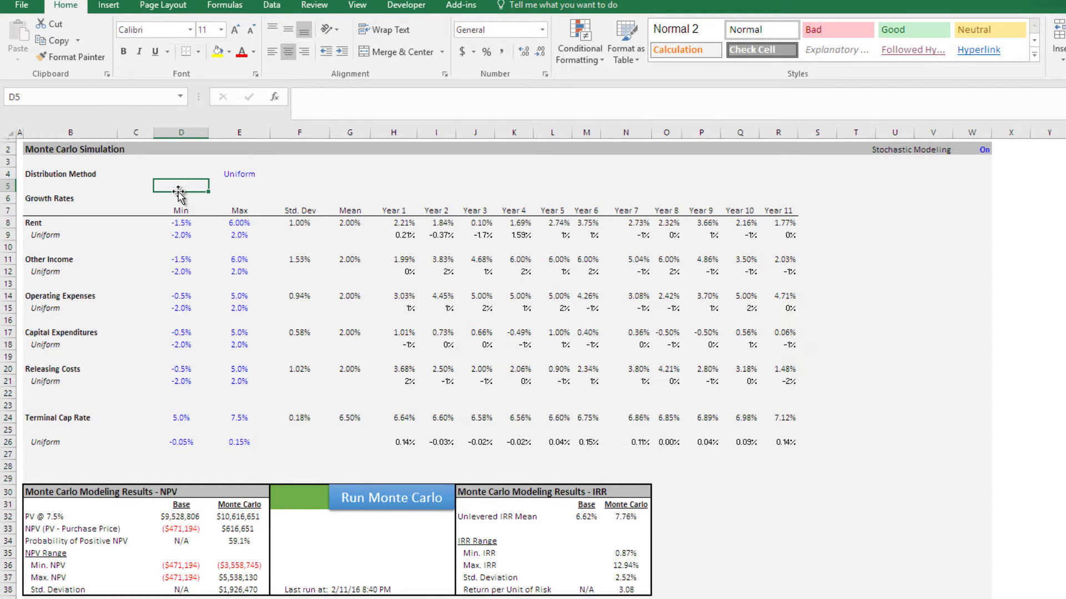
{"action": "left_click", "coordinate": [42, 223]}
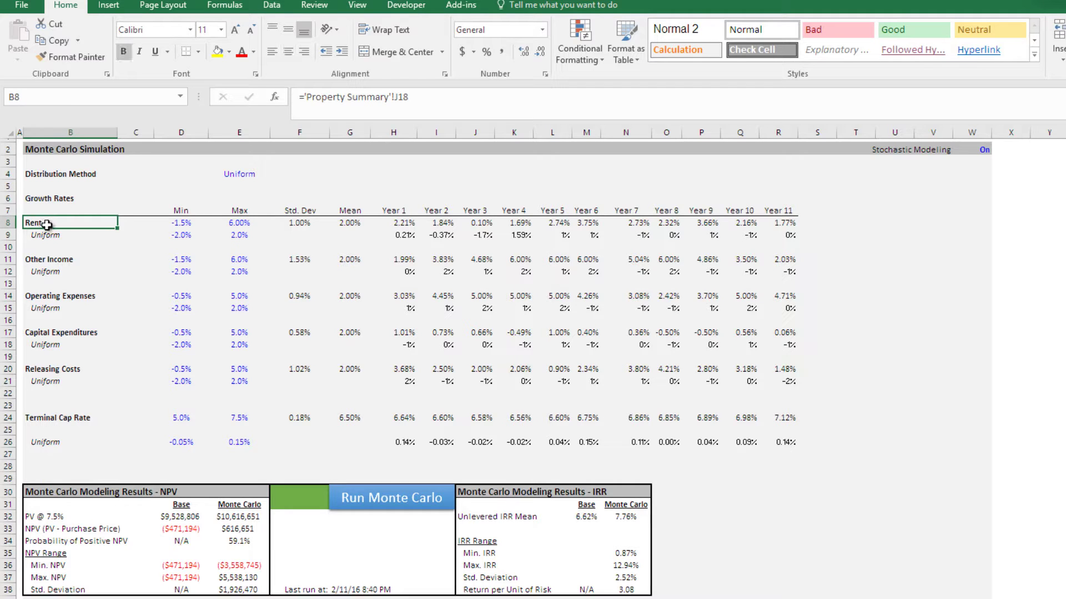
{"action": "left_click", "coordinate": [57, 260]}
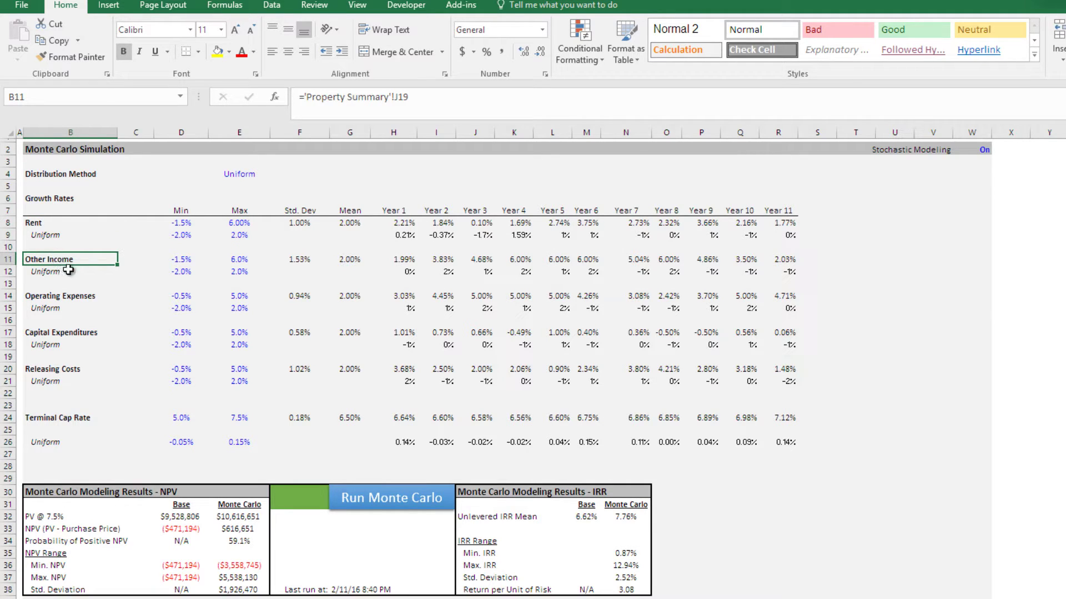
{"action": "left_click", "coordinate": [77, 298]}
{"action": "left_click", "coordinate": [80, 332]}
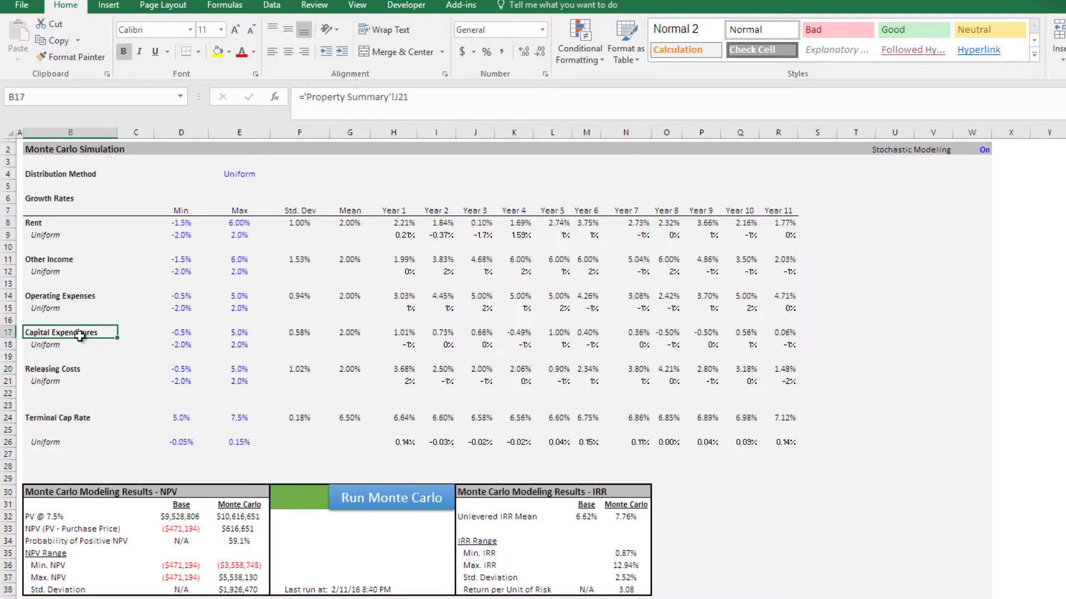
{"action": "left_click", "coordinate": [78, 369]}
{"action": "left_click", "coordinate": [82, 428]}
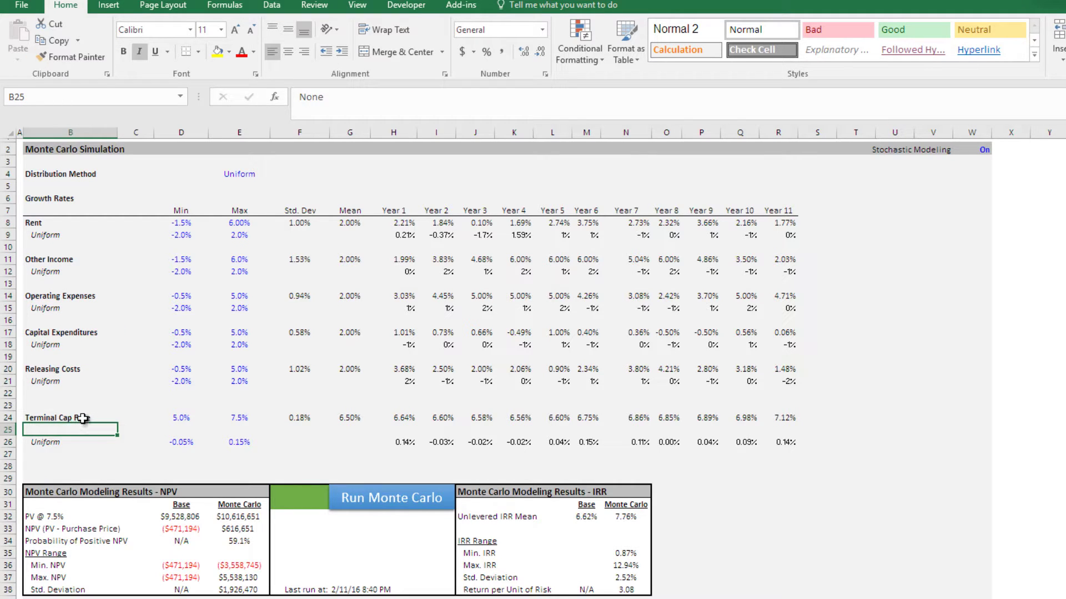
{"action": "left_click", "coordinate": [82, 418]}
- Examine the Days Vacant Between Leases and Renewal Probability assumptions below the probability charts
{"action": "scroll", "coordinate": [83, 413], "scroll_direction": "down", "scroll_amount": 16}
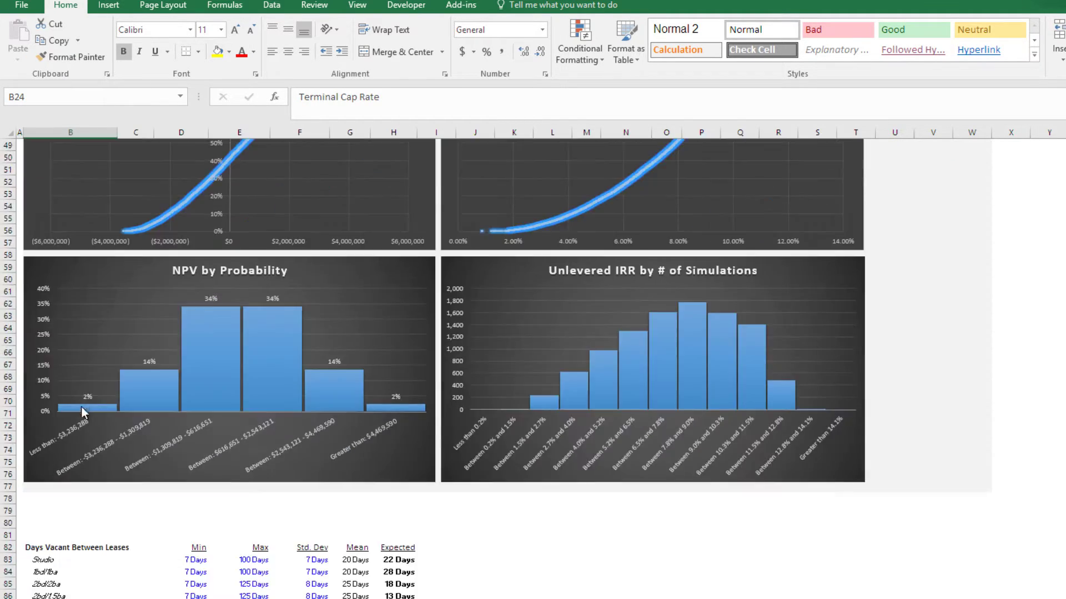
{"action": "scroll", "coordinate": [82, 412], "scroll_direction": "down", "scroll_amount": 6}
{"action": "left_click", "coordinate": [55, 328]}
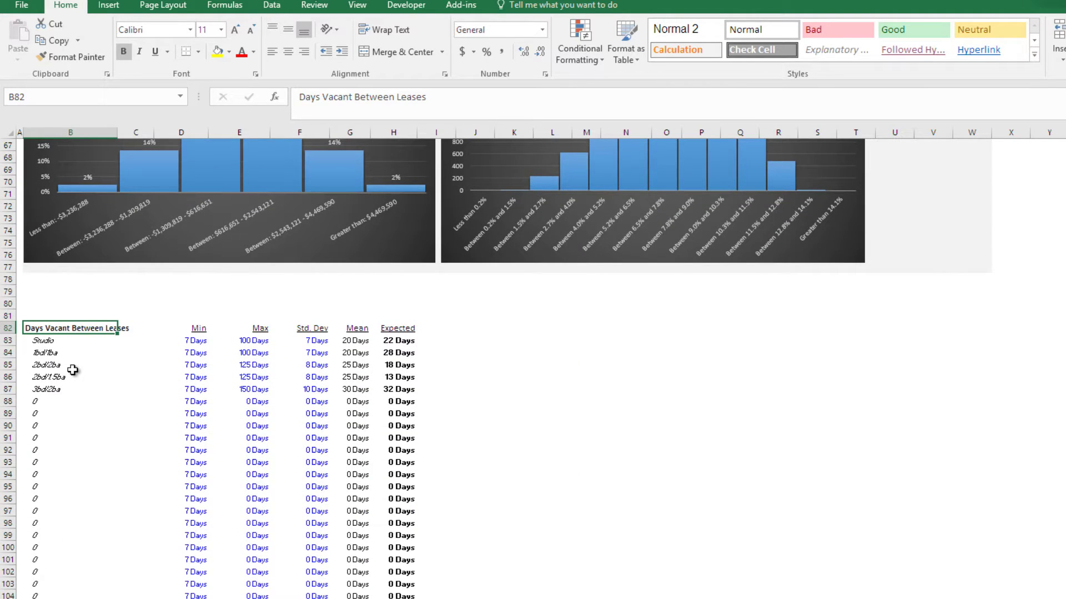
{"action": "scroll", "coordinate": [72, 370], "scroll_direction": "down", "scroll_amount": 10}
{"action": "left_click", "coordinate": [79, 404]}
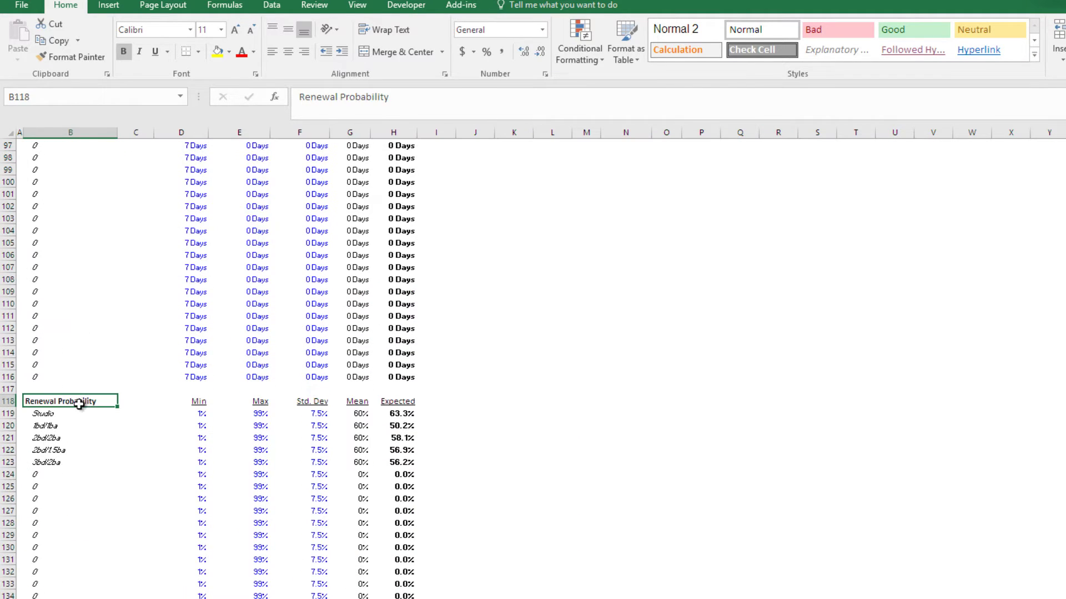
- Set Stochastic Modeling to Off at the head of the Monte Carlo Simulation sheet
{"action": "scroll", "coordinate": [70, 465], "scroll_direction": "up", "scroll_amount": 20}
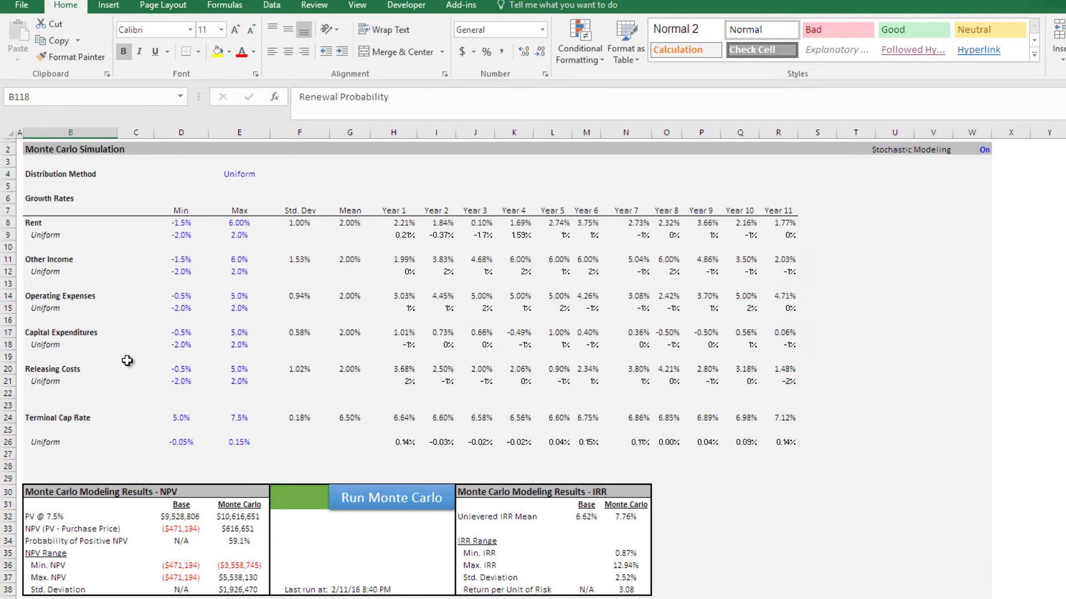
{"action": "left_click", "coordinate": [43, 223]}
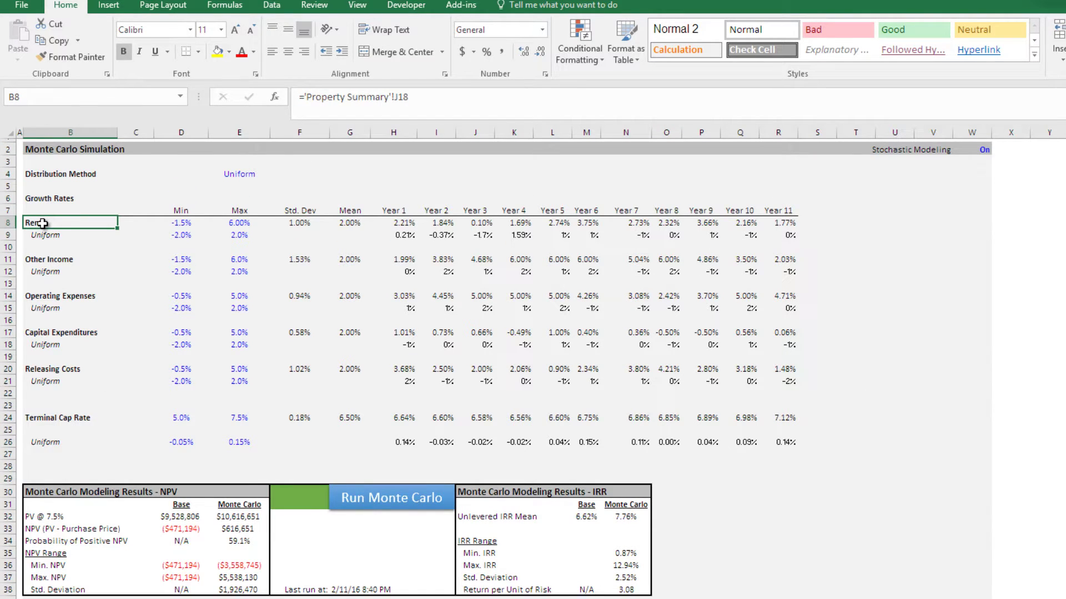
{"action": "left_click", "coordinate": [987, 151]}
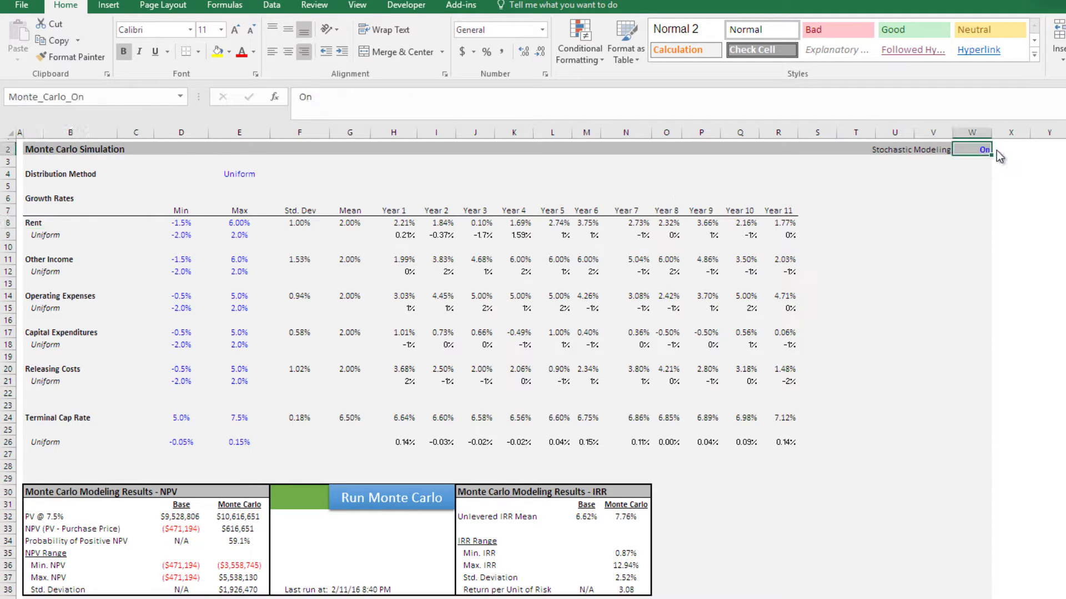
{"action": "left_click", "coordinate": [997, 150]}
{"action": "left_click", "coordinate": [988, 167]}
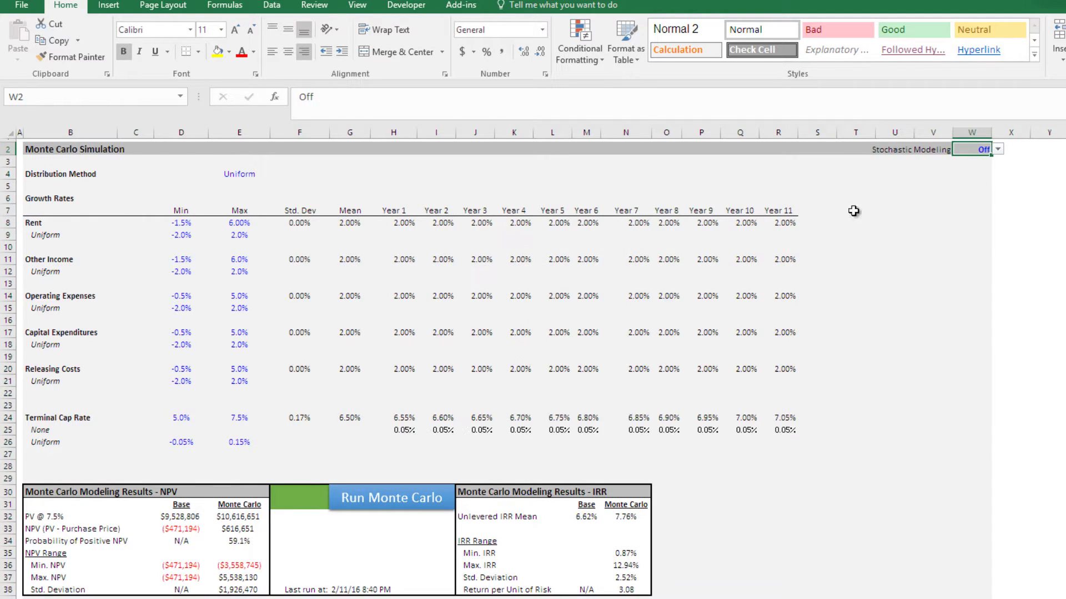
- Compare the Rent mean with the yearly rent growth rates for Years 1 to 9 while stochastic modeling is off
{"action": "left_click", "coordinate": [357, 221]}
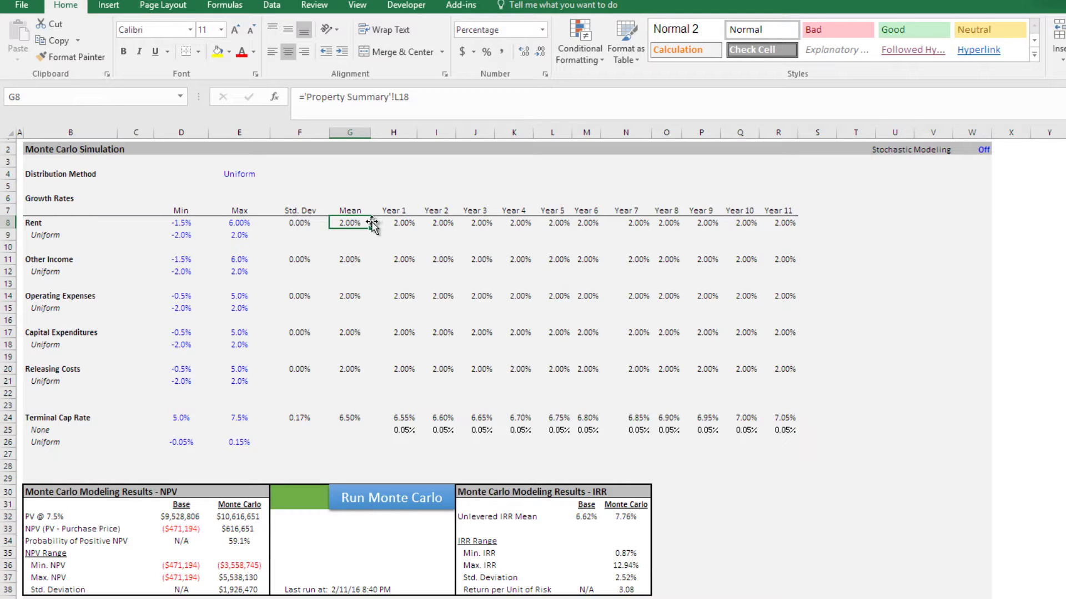
{"action": "left_click", "coordinate": [401, 222]}
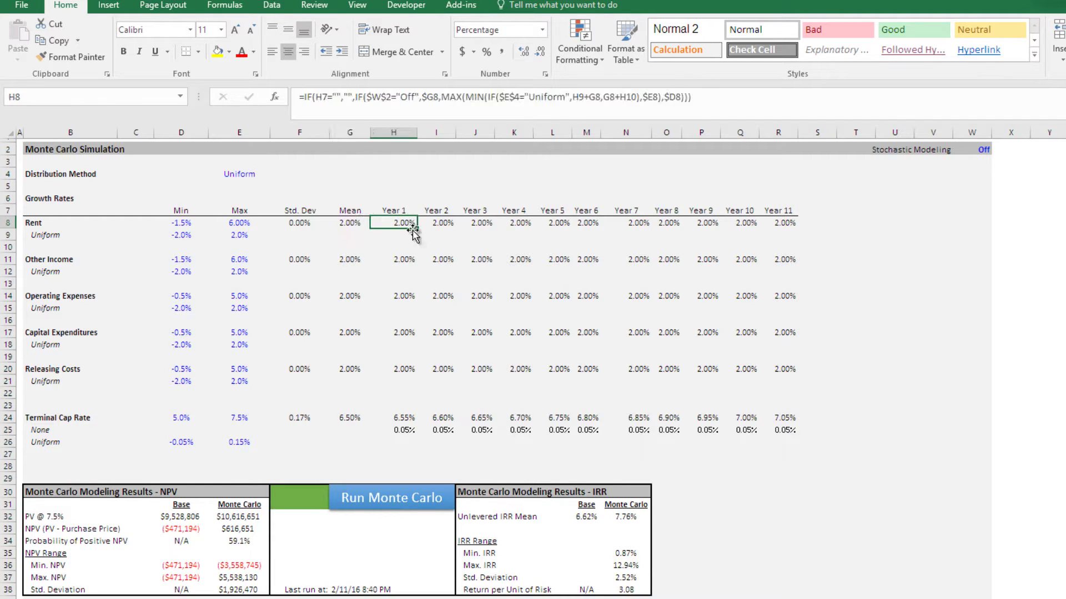
{"action": "left_click", "coordinate": [439, 223]}
{"action": "left_click", "coordinate": [482, 222]}
{"action": "left_click", "coordinate": [522, 223]}
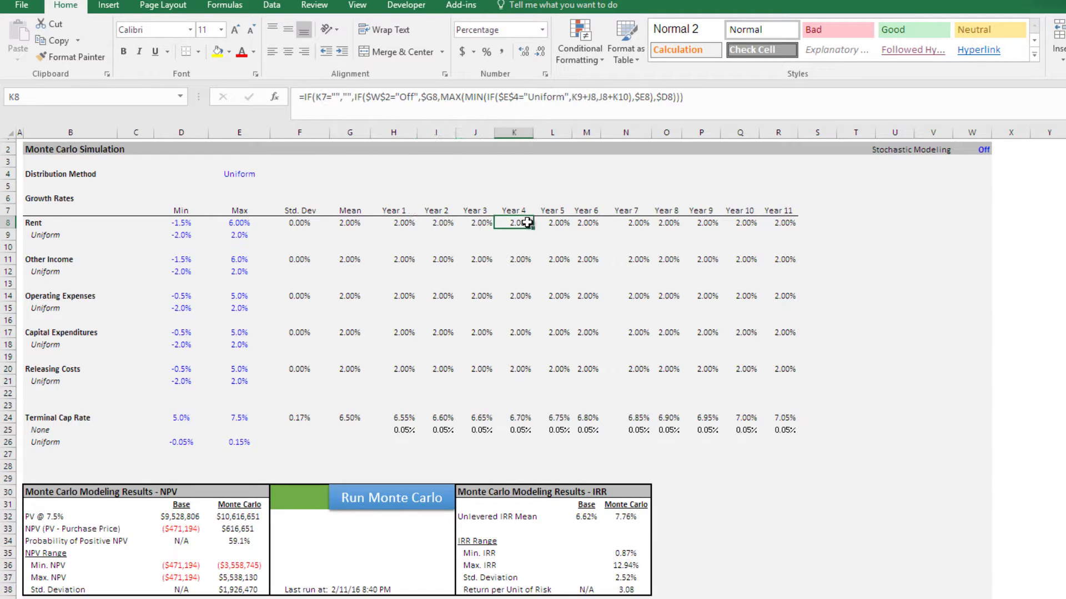
{"action": "left_click", "coordinate": [560, 224]}
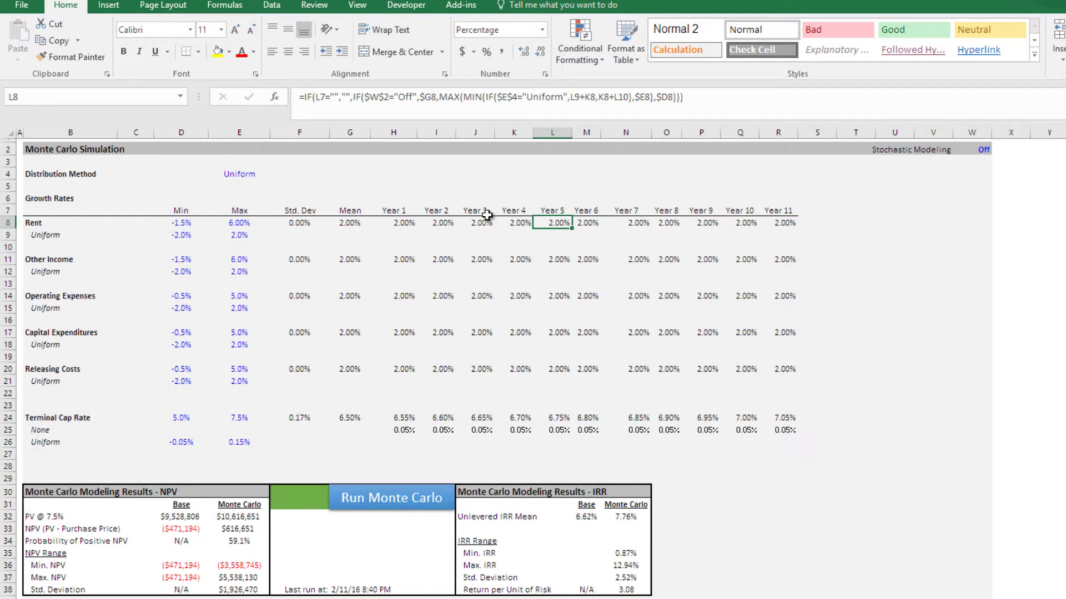
{"action": "left_click", "coordinate": [407, 222]}
{"action": "left_click", "coordinate": [444, 222]}
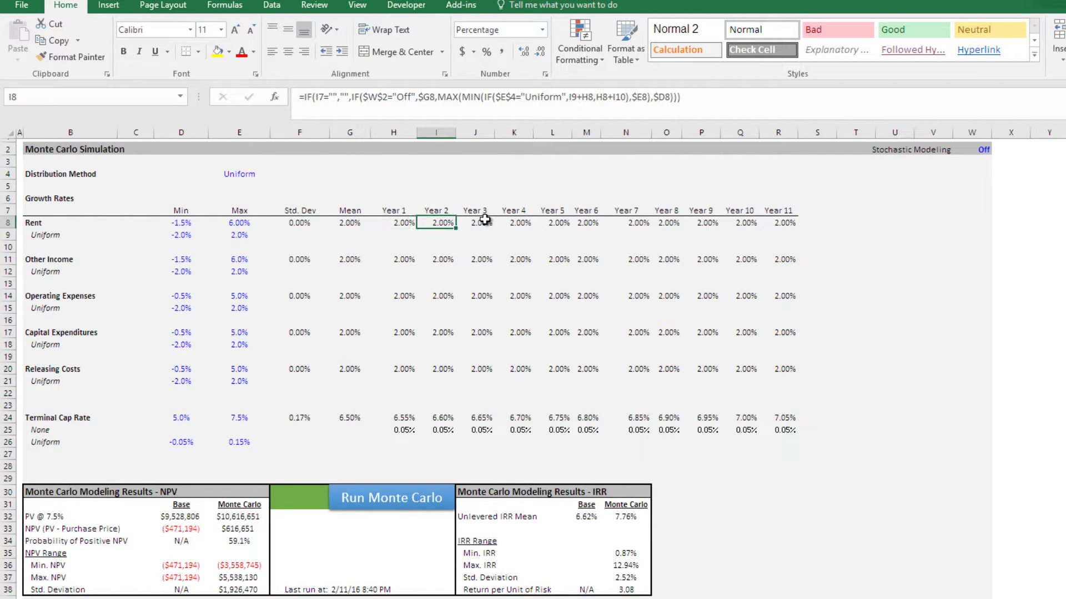
{"action": "left_click", "coordinate": [481, 223]}
{"action": "left_click", "coordinate": [513, 223]}
{"action": "left_click", "coordinate": [550, 222]}
{"action": "left_click", "coordinate": [589, 225]}
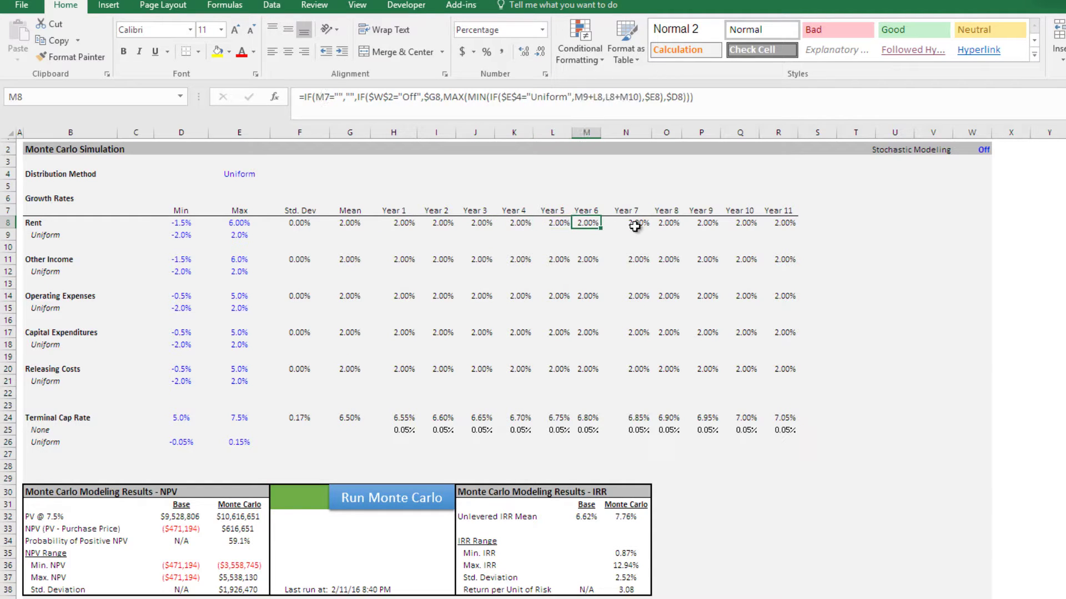
{"action": "left_click", "coordinate": [636, 226]}
{"action": "left_click", "coordinate": [663, 223]}
{"action": "left_click", "coordinate": [696, 224]}
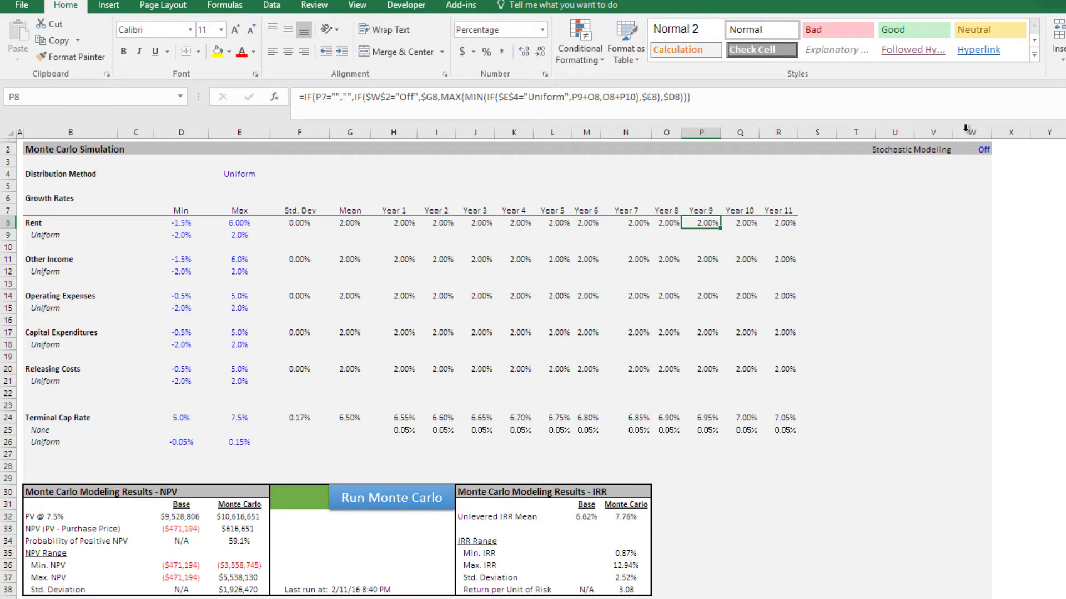
- Set Stochastic Modeling to On in cell W2
{"action": "left_click", "coordinate": [973, 148]}
{"action": "left_click", "coordinate": [998, 150]}
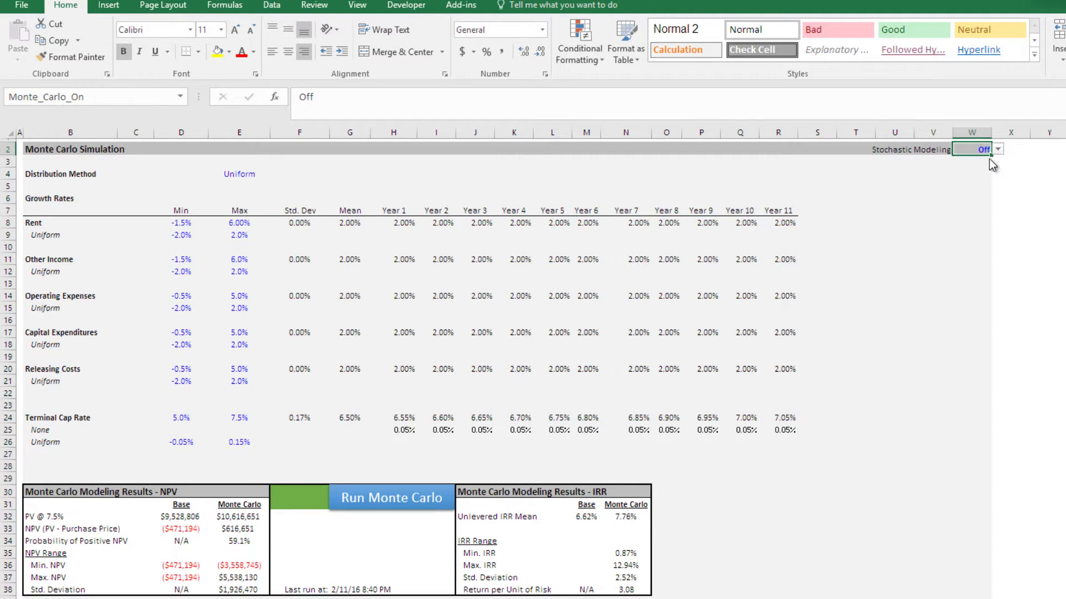
{"action": "left_click", "coordinate": [981, 159]}
- Examine the randomized Rent growth rates from Year 1 through Year 8
{"action": "left_click", "coordinate": [408, 222]}
{"action": "left_click", "coordinate": [441, 223]}
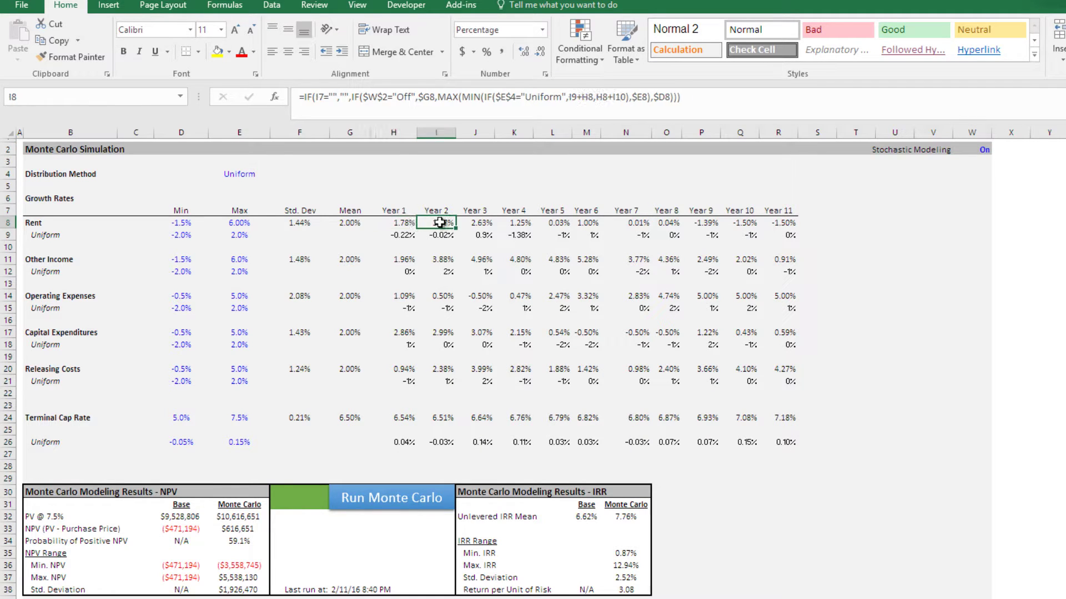
{"action": "left_click", "coordinate": [475, 222]}
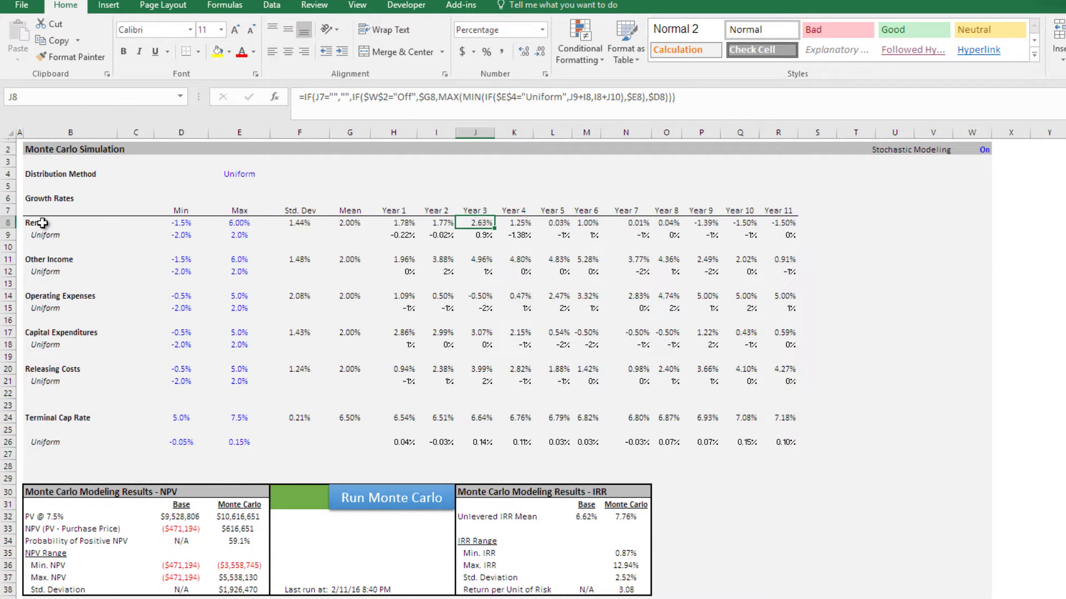
{"action": "left_click", "coordinate": [523, 222]}
{"action": "left_click", "coordinate": [560, 223]}
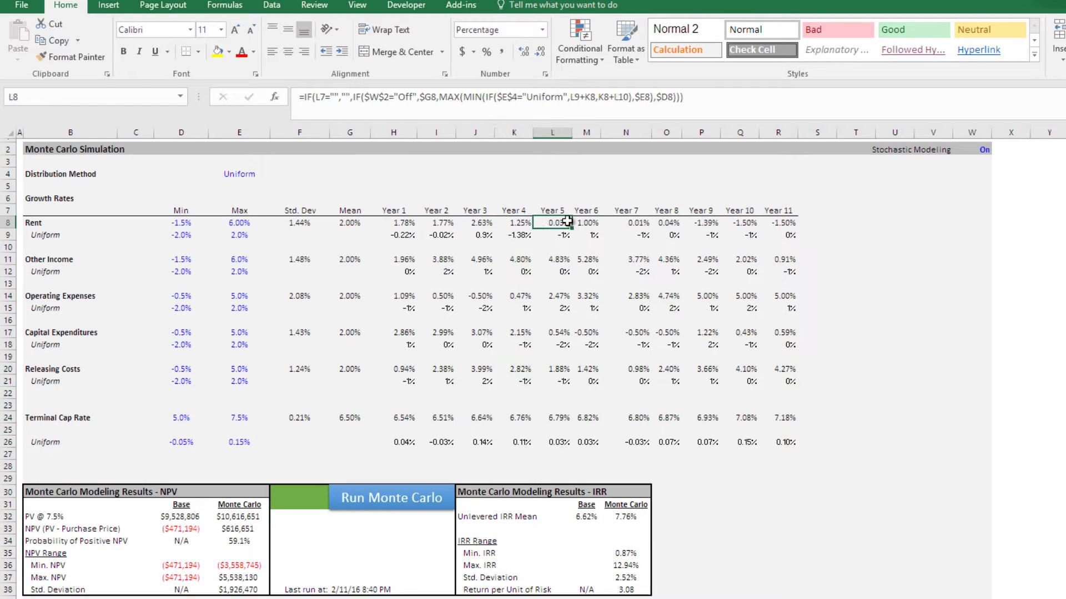
{"action": "left_click", "coordinate": [588, 223]}
{"action": "left_click", "coordinate": [648, 223]}
{"action": "left_click", "coordinate": [655, 223]}
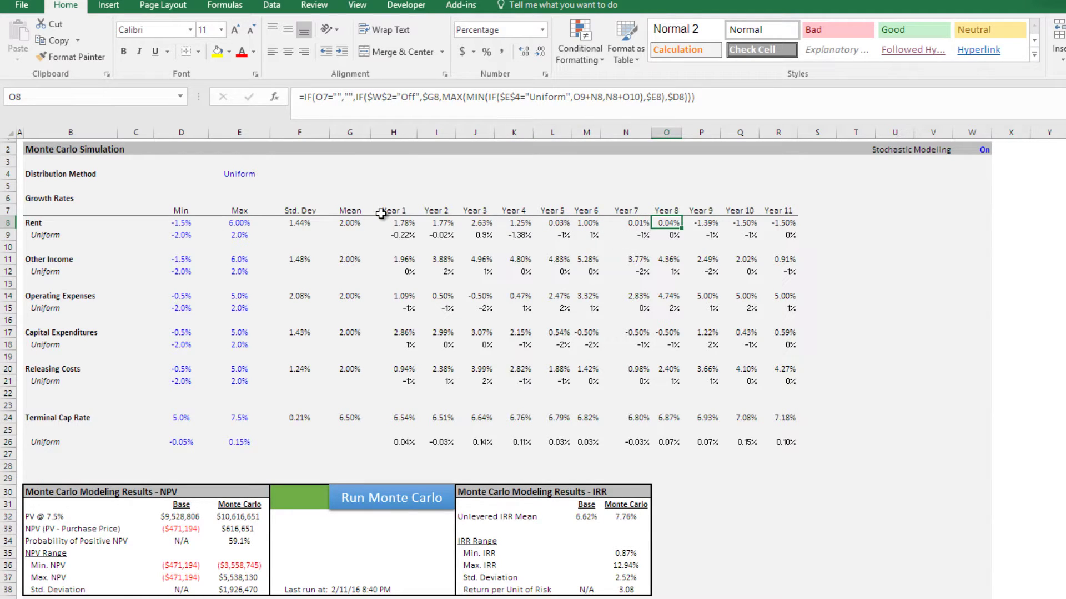
{"action": "left_click", "coordinate": [451, 183]}
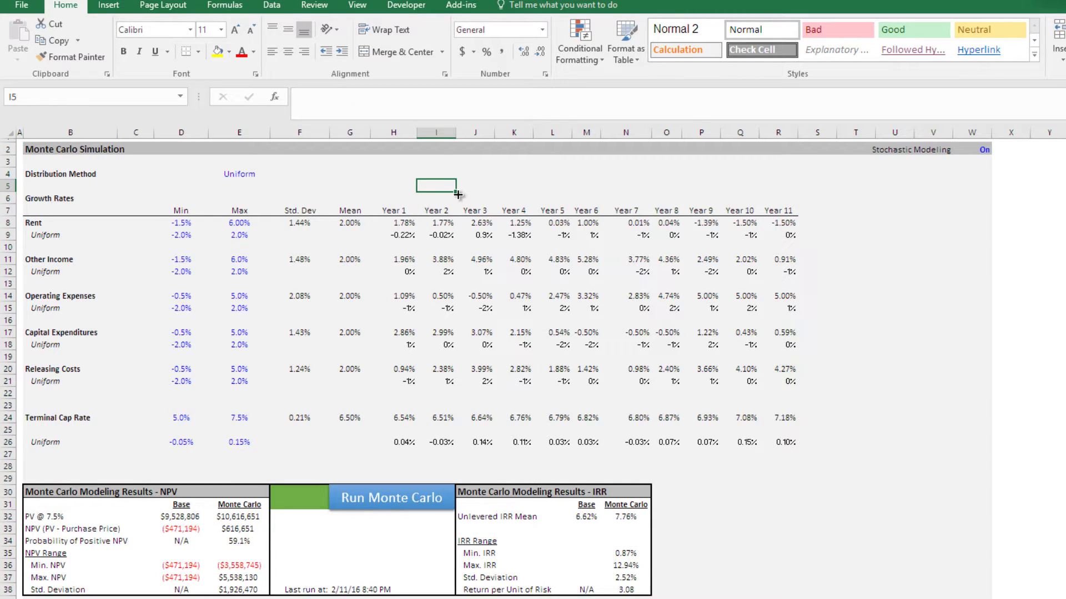
{"action": "left_click", "coordinate": [426, 223]}
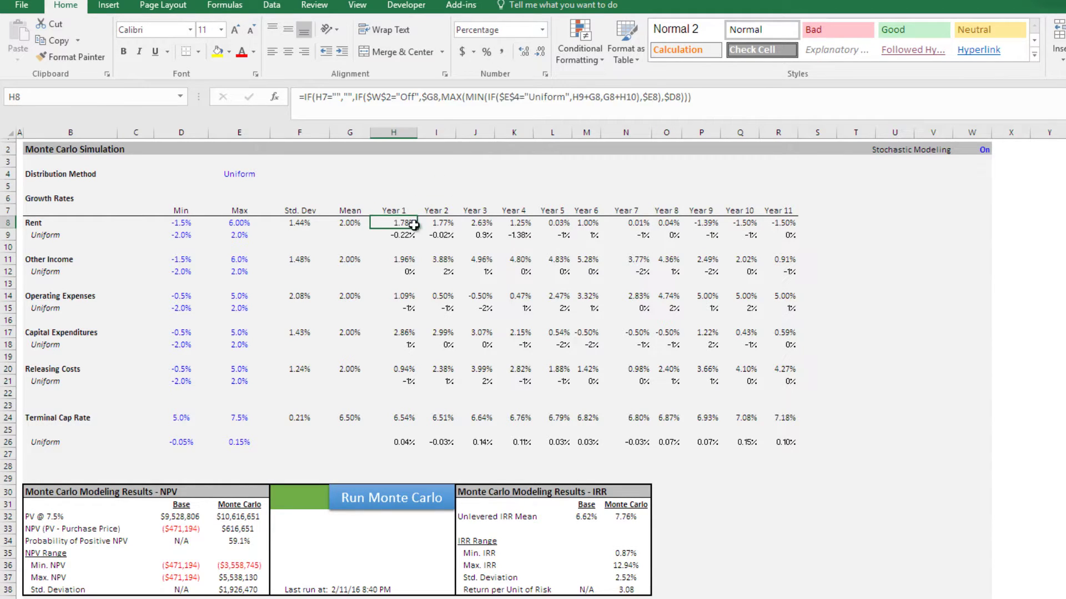
{"action": "left_click", "coordinate": [476, 224]}
{"action": "left_click", "coordinate": [516, 224]}
{"action": "left_click", "coordinate": [558, 224]}
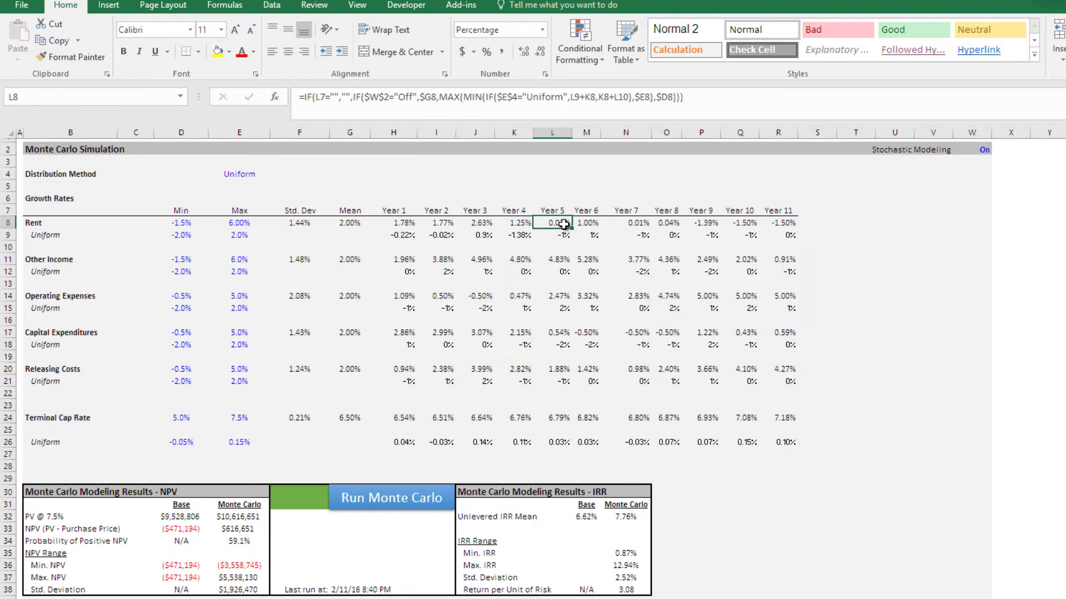
- Redraw the random growth rates several times by re-entering the blank cells above the Year 3 heading
{"action": "left_click", "coordinate": [479, 177]}
{"action": "key", "text": "Return"}
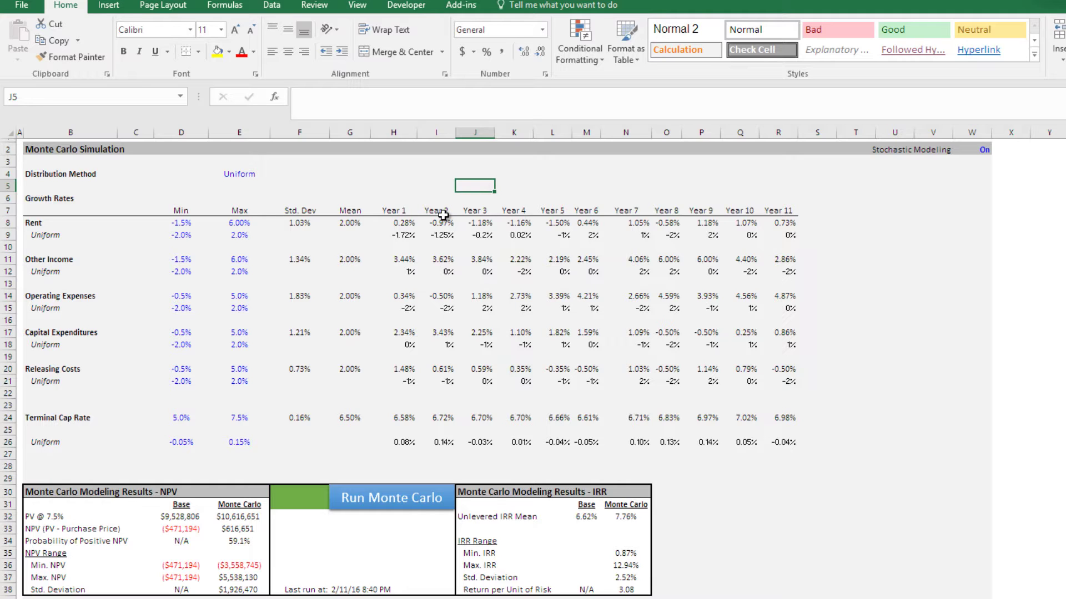
{"action": "key", "text": "Return"}
{"action": "key", "text": "Return"}
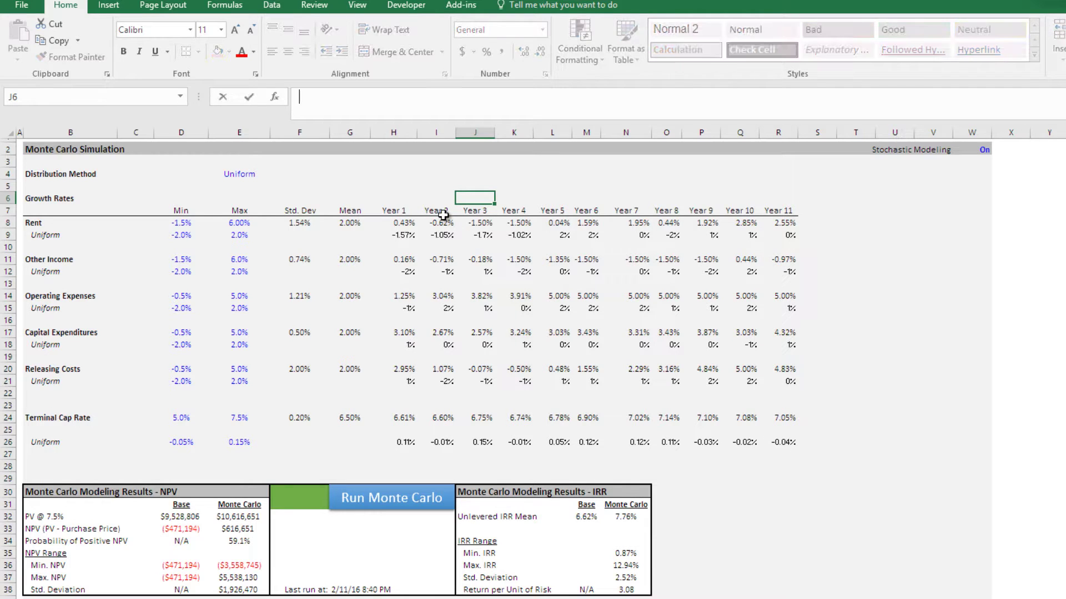
{"action": "key", "text": "F2"}
{"action": "key", "text": "Return"}
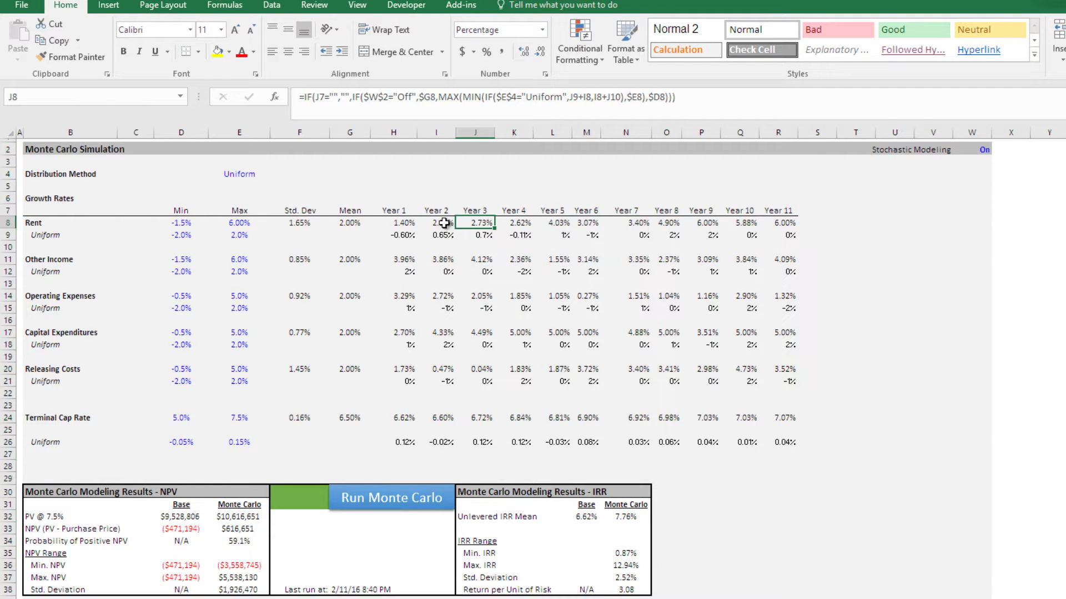
- Set the Distribution Method in cell E4 to Normal
{"action": "left_click", "coordinate": [241, 174]}
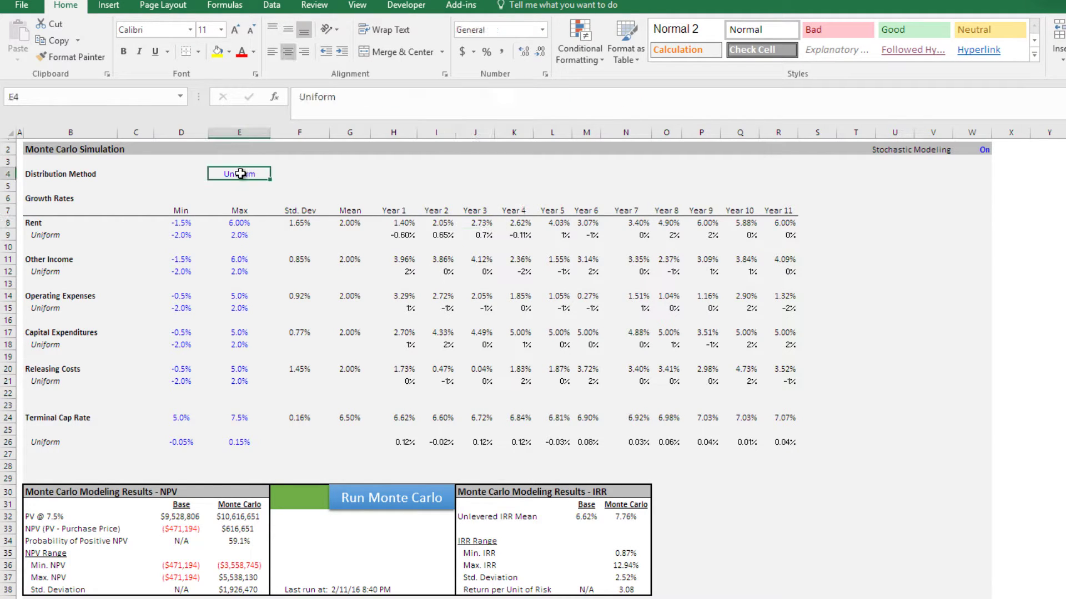
{"action": "left_click", "coordinate": [276, 173]}
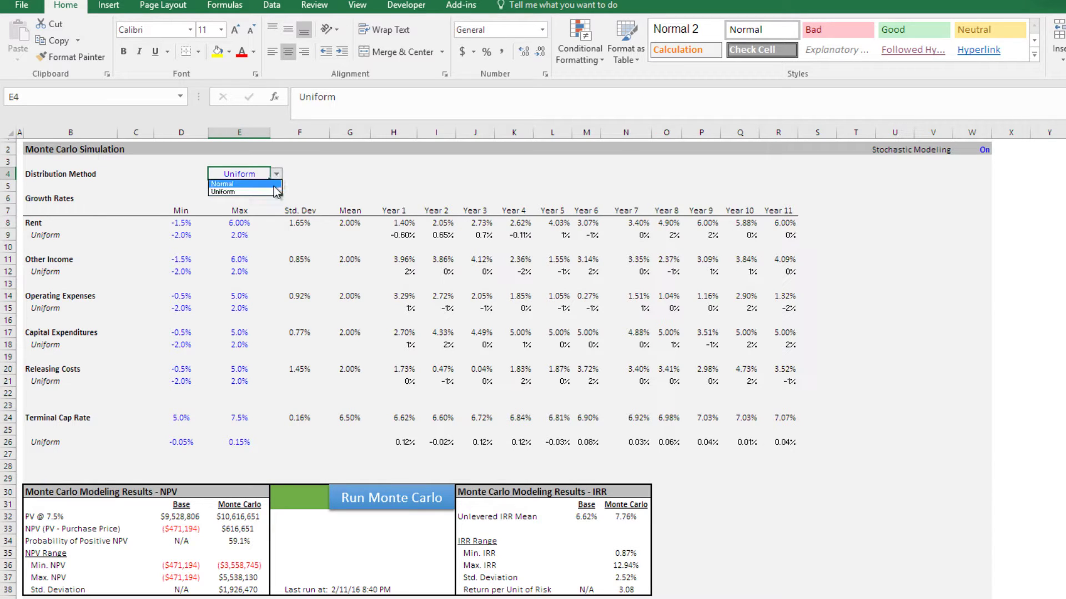
{"action": "left_click", "coordinate": [273, 185]}
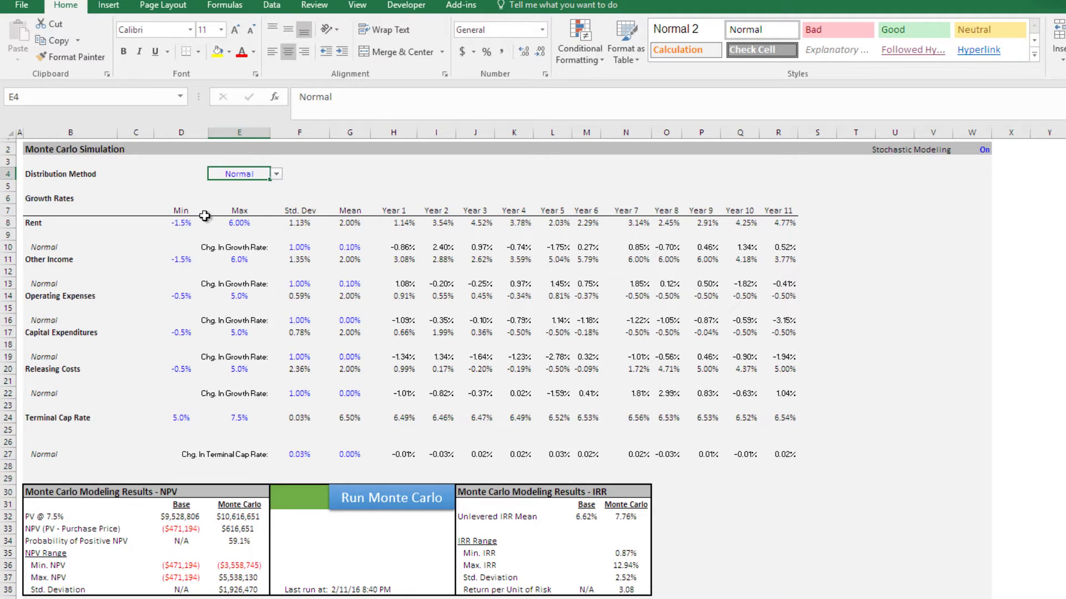
- Compare the Rent mean, minimum and maximum with the yearly Rent growth rates from Year 1 to Year 9
{"action": "left_click", "coordinate": [392, 223]}
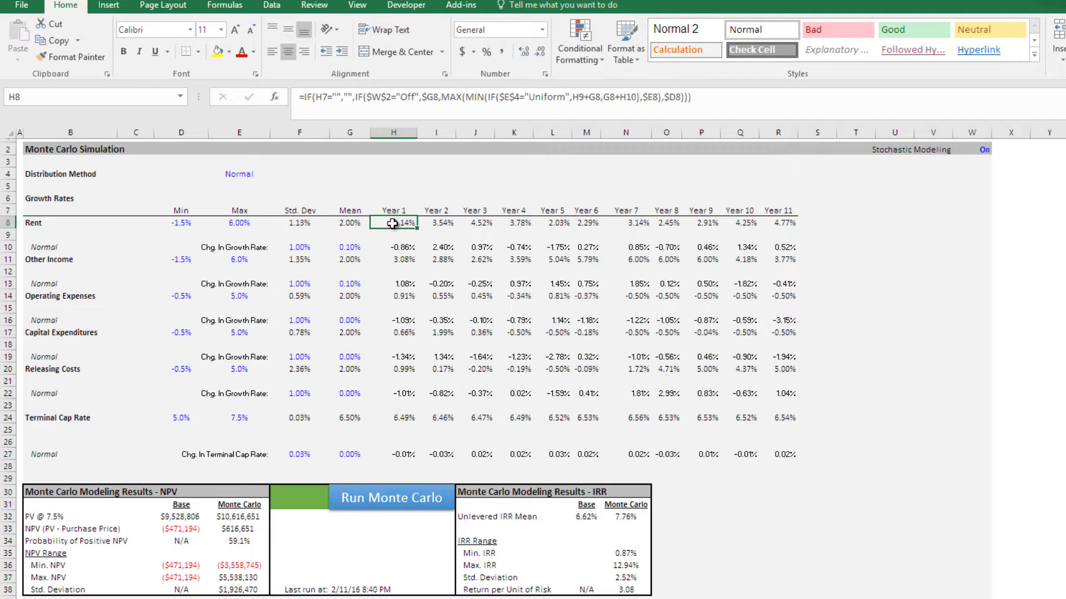
{"action": "left_click", "coordinate": [355, 223]}
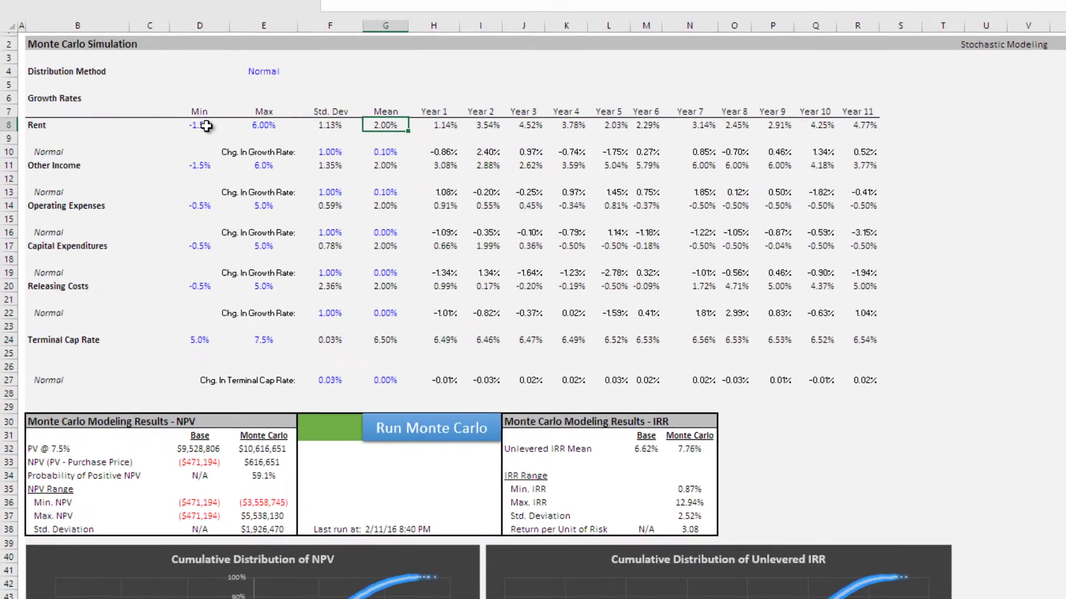
{"action": "key", "text": "Left"}
{"action": "key", "text": "Left"}
{"action": "key", "text": "Left"}
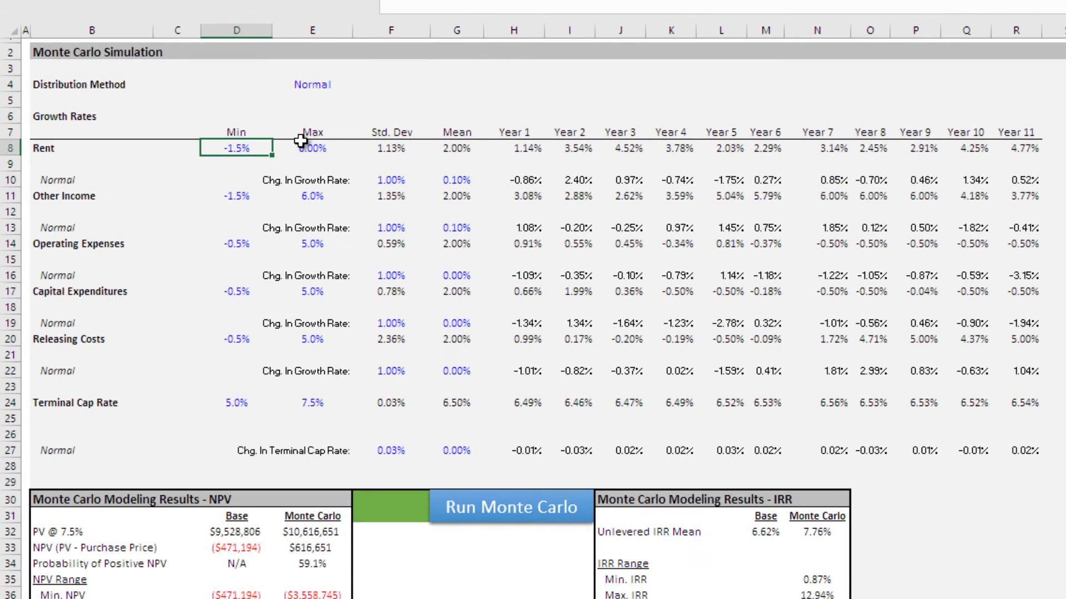
{"action": "left_click", "coordinate": [304, 147]}
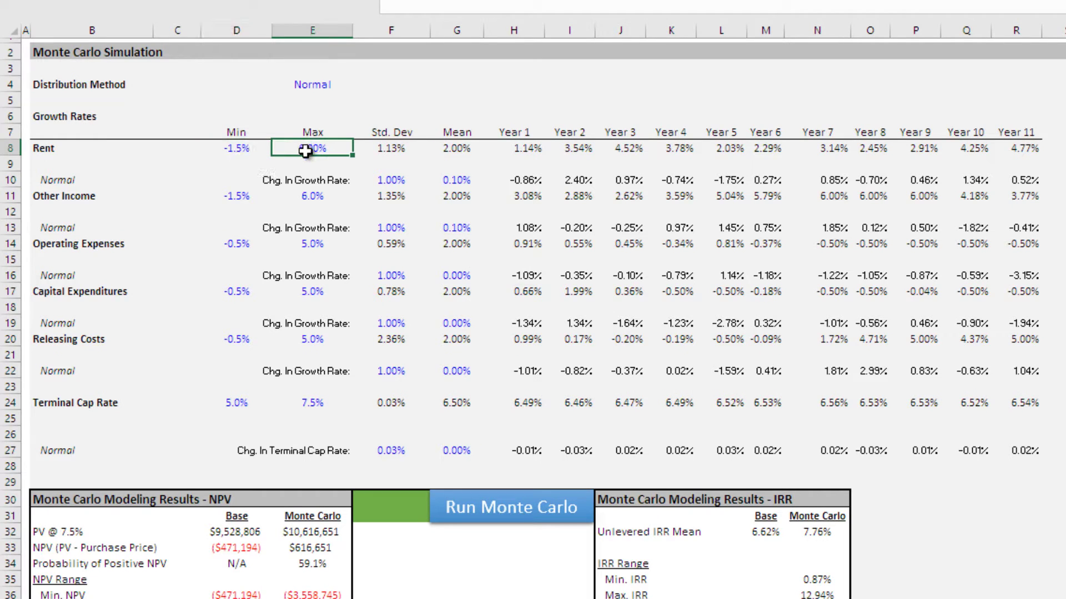
{"action": "left_click_drag", "start_coordinate": [516, 156], "coordinate": [900, 149]}
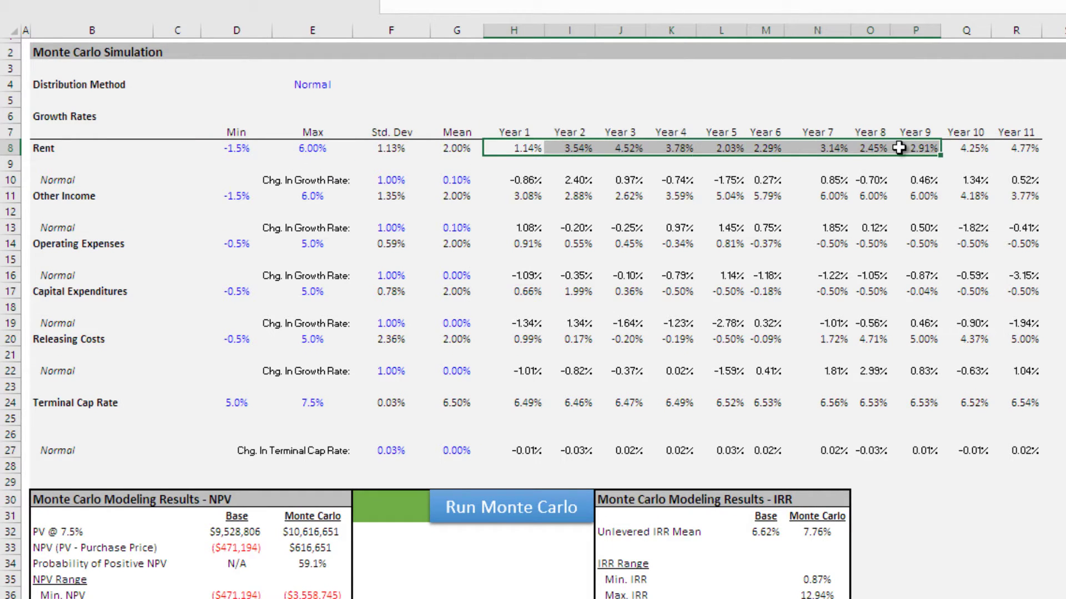
{"action": "left_click", "coordinate": [230, 158]}
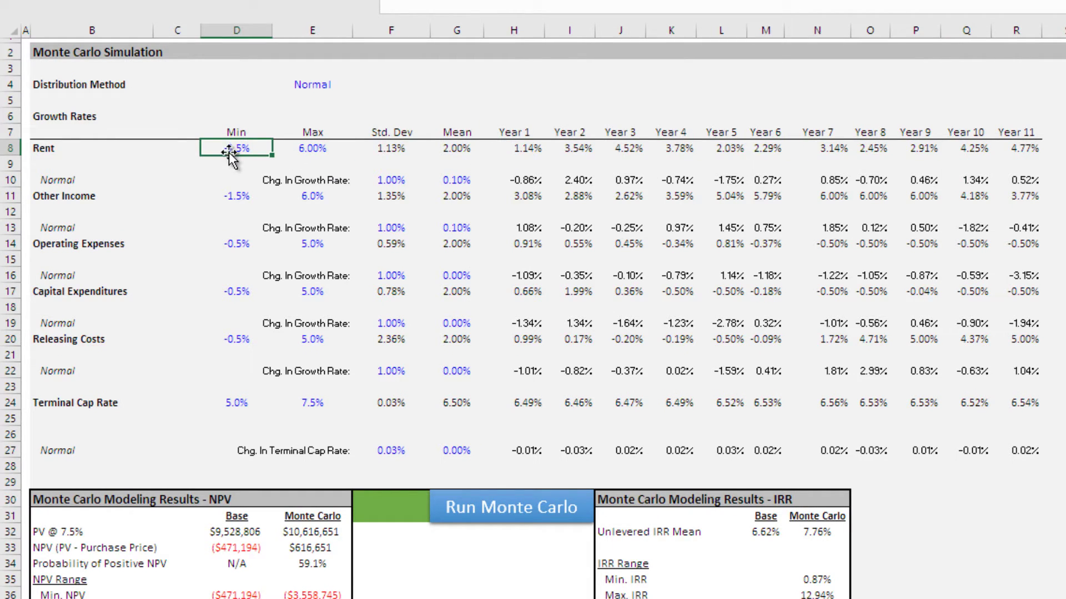
{"action": "left_click", "coordinate": [304, 150]}
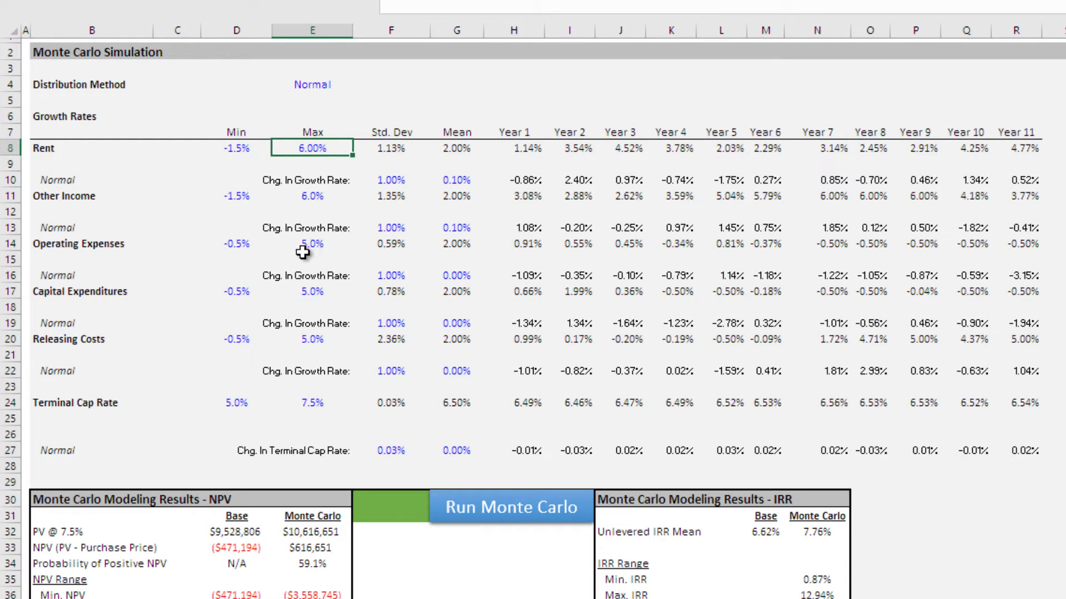
- Trace how the standard deviation and mean of Rent's change in growth rate produce the Year 1 change and Rent growth rate
{"action": "left_click", "coordinate": [311, 180]}
{"action": "left_click", "coordinate": [387, 186]}
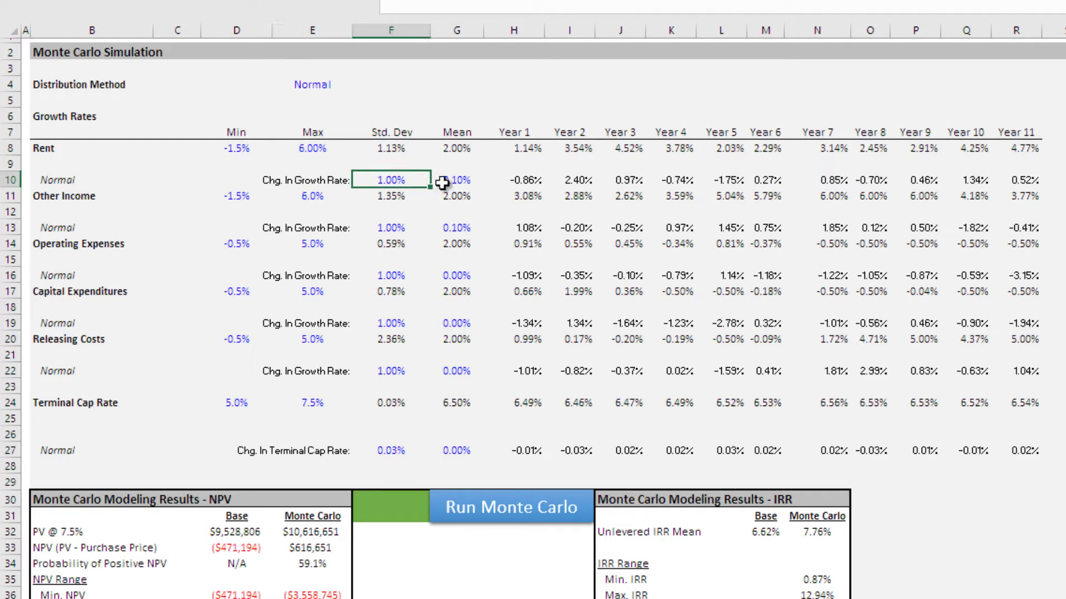
{"action": "left_click", "coordinate": [465, 182]}
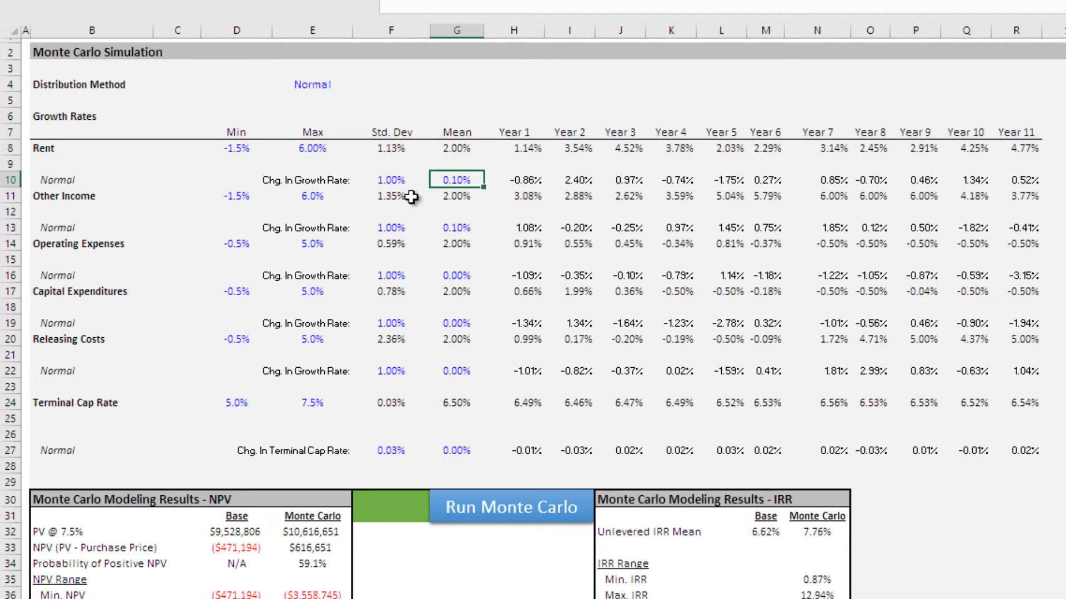
{"action": "left_click", "coordinate": [448, 151]}
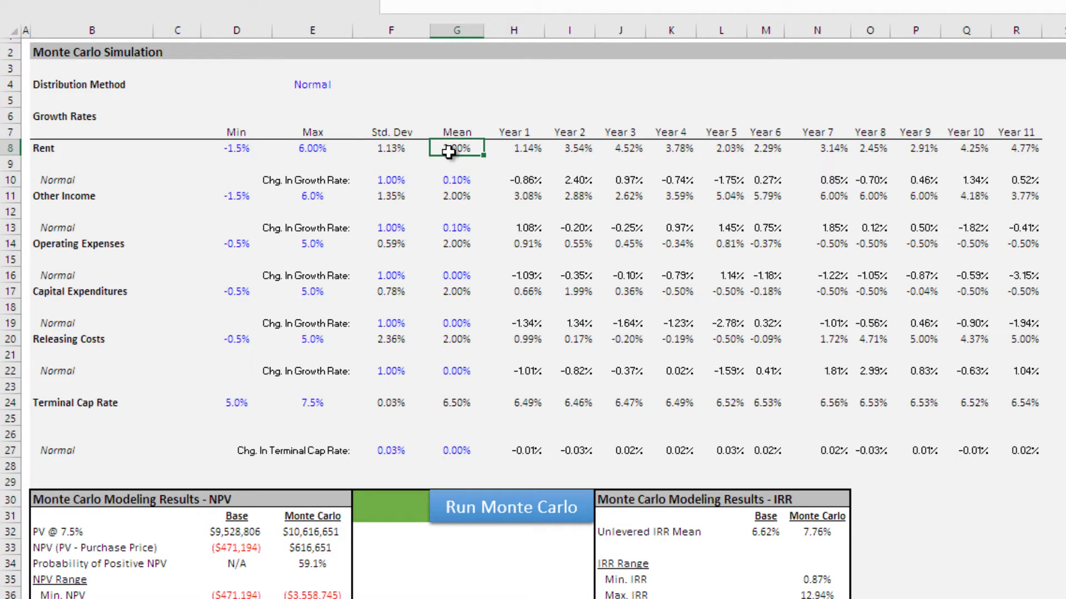
{"action": "left_click", "coordinate": [525, 149]}
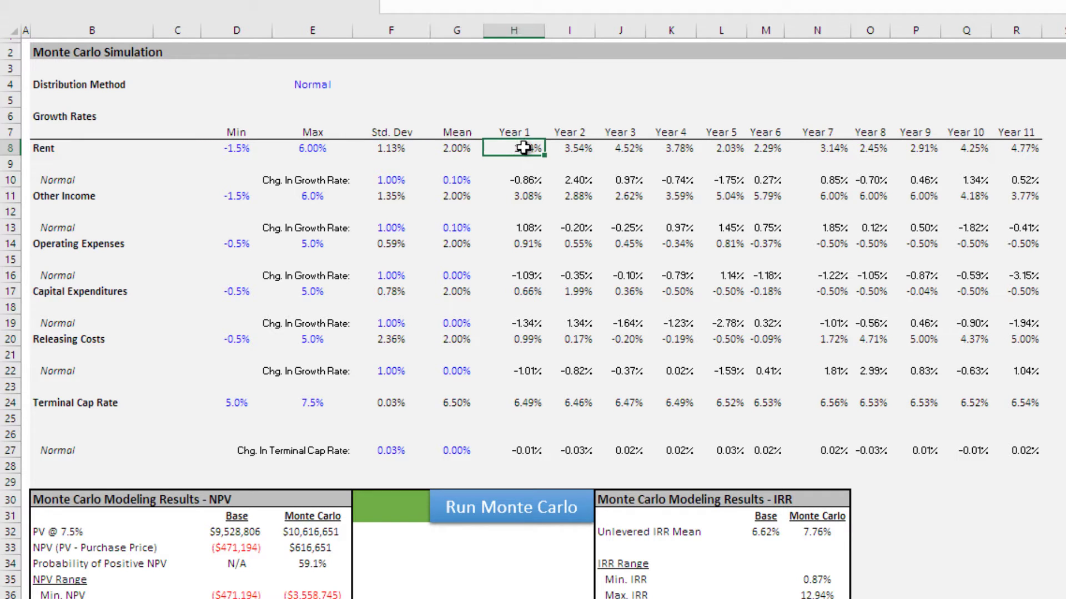
{"action": "left_click", "coordinate": [518, 180]}
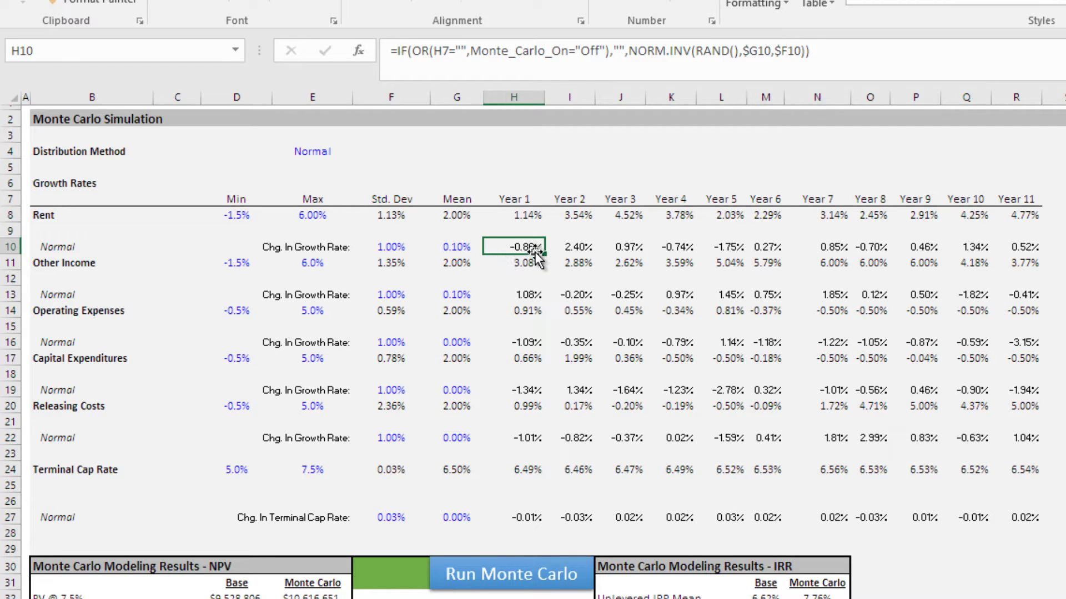
{"action": "left_click", "coordinate": [534, 216]}
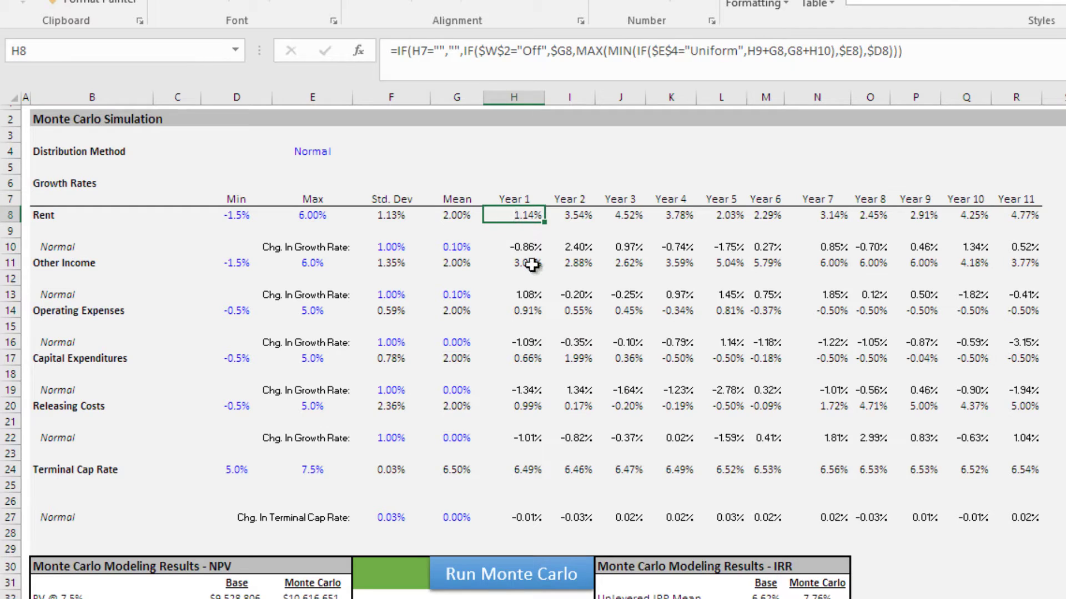
- Trace how the Year 2 Rent growth rate builds on the Year 1 rate and the Year 2 normal change
{"action": "left_click", "coordinate": [565, 246]}
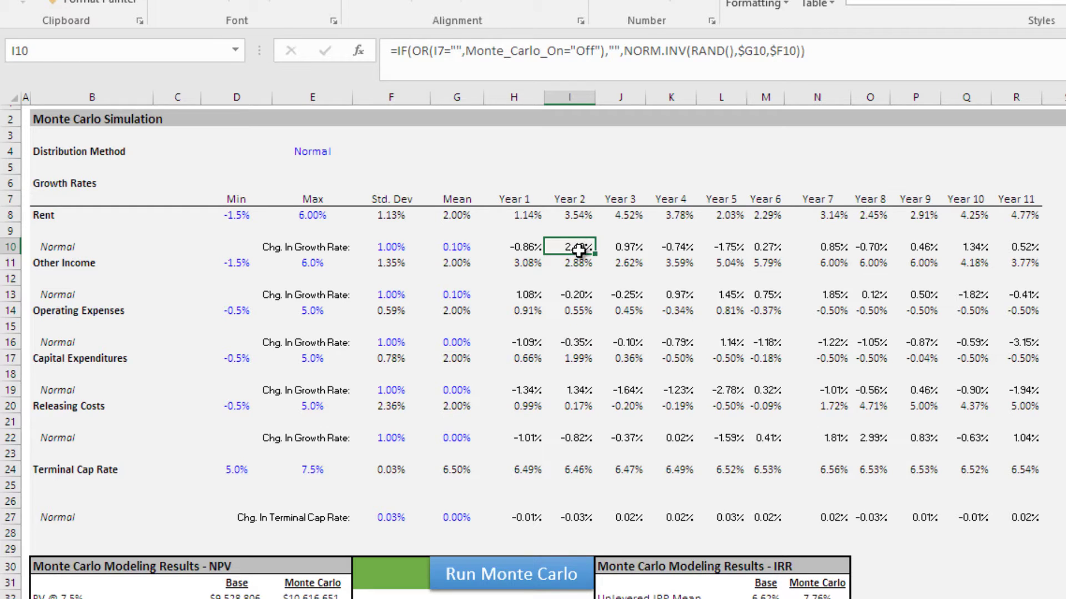
{"action": "left_click", "coordinate": [528, 218]}
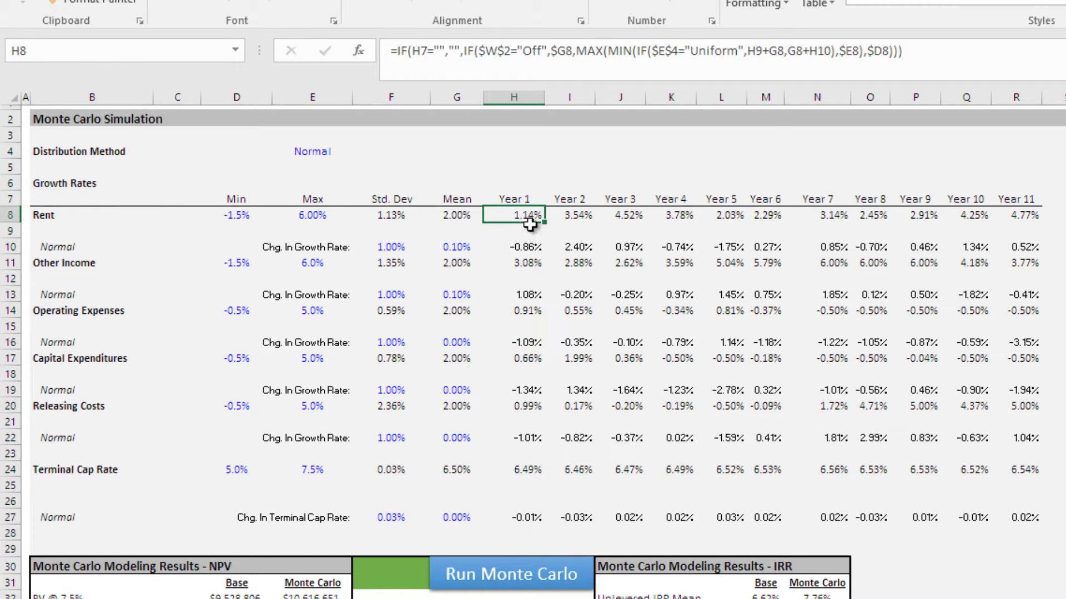
{"action": "left_click", "coordinate": [565, 246]}
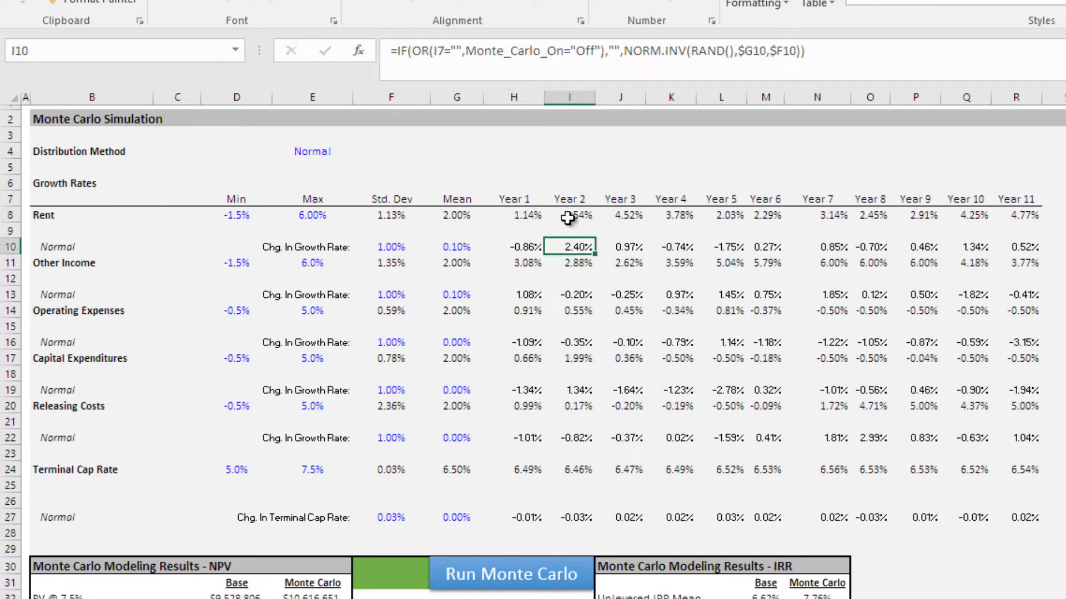
{"action": "left_click", "coordinate": [536, 215]}
{"action": "left_click", "coordinate": [567, 217]}
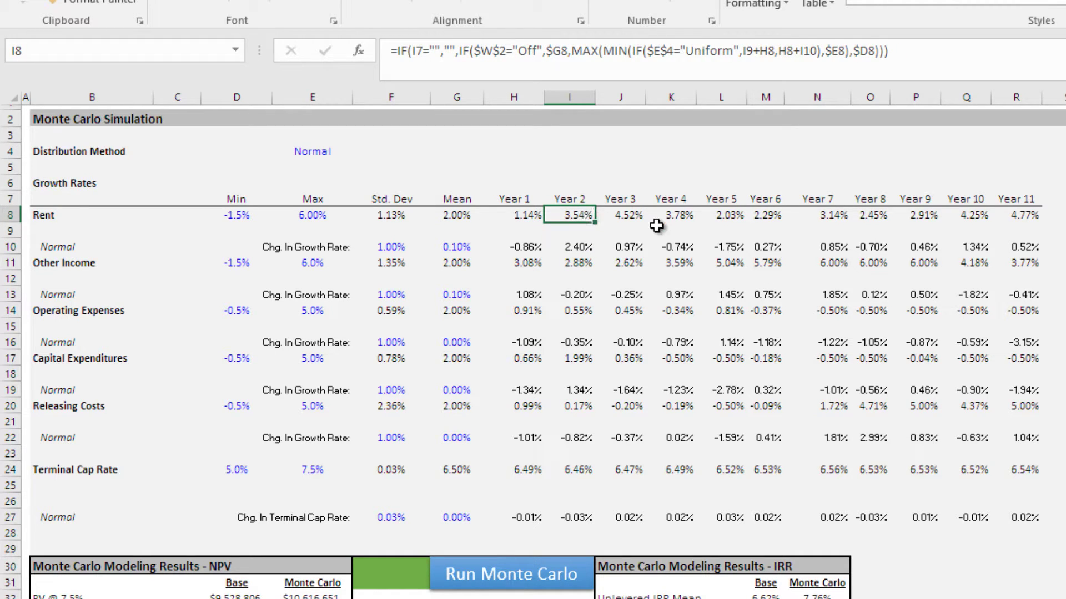
{"action": "left_click", "coordinate": [459, 217]}
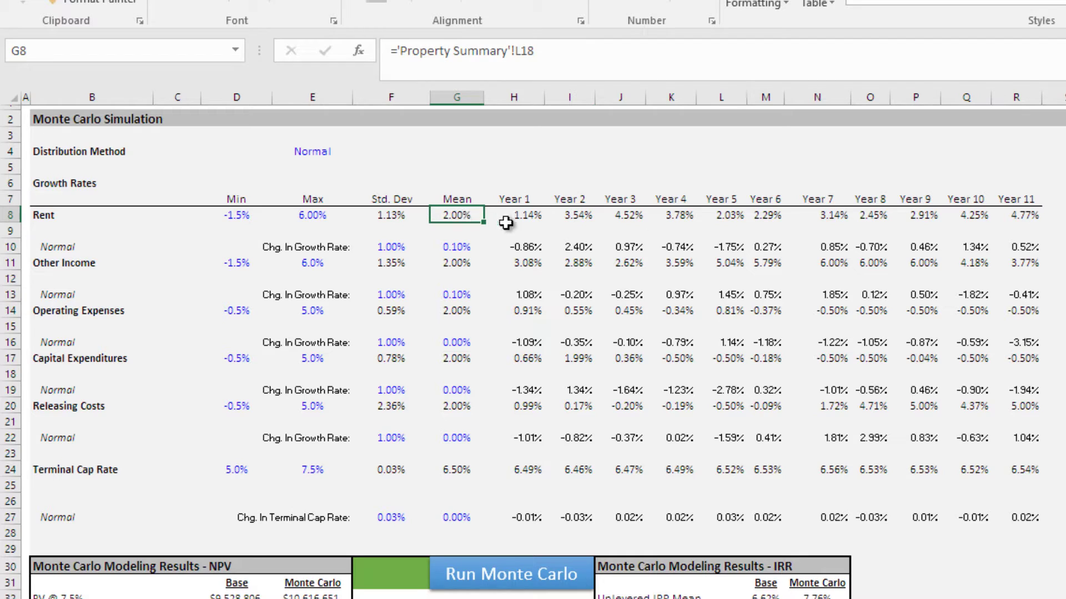
{"action": "left_click", "coordinate": [580, 245]}
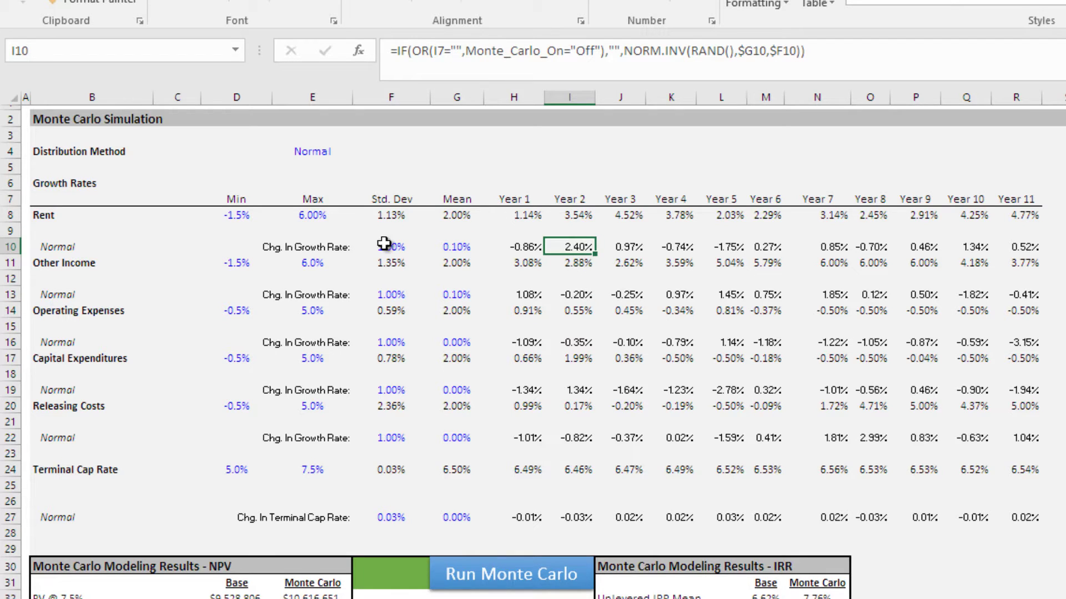
{"action": "left_click", "coordinate": [565, 212]}
{"action": "left_click", "coordinate": [577, 246]}
- Review the normally distributed changes in the Rent growth rate across Years 1 to 6 in row 10
{"action": "left_click", "coordinate": [530, 246]}
{"action": "left_click", "coordinate": [623, 245]}
{"action": "left_click", "coordinate": [673, 246]}
{"action": "left_click", "coordinate": [717, 247]}
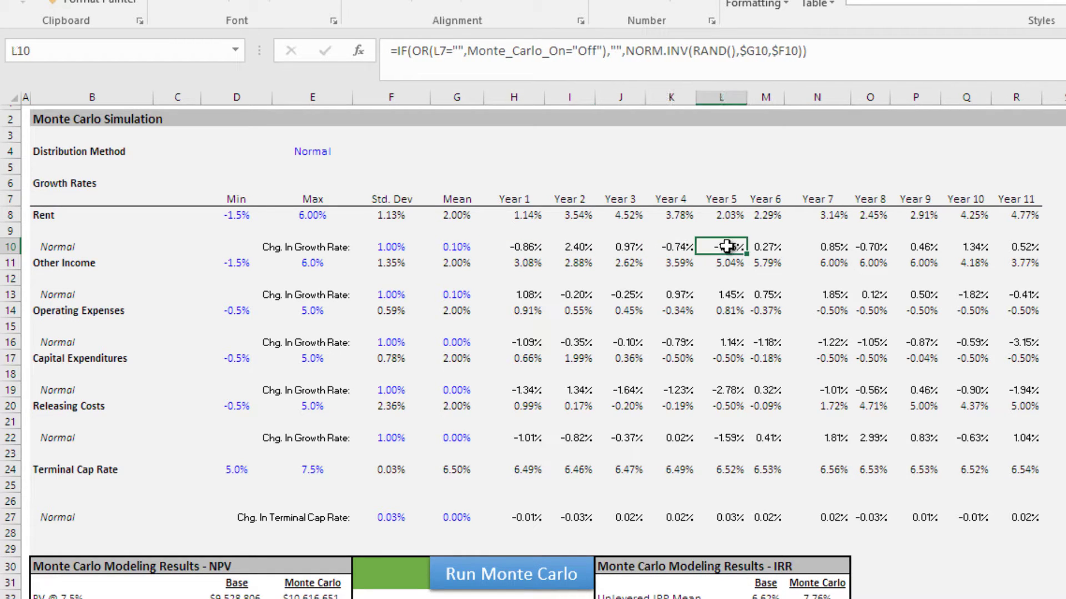
{"action": "left_click", "coordinate": [795, 246]}
{"action": "left_click", "coordinate": [759, 248]}
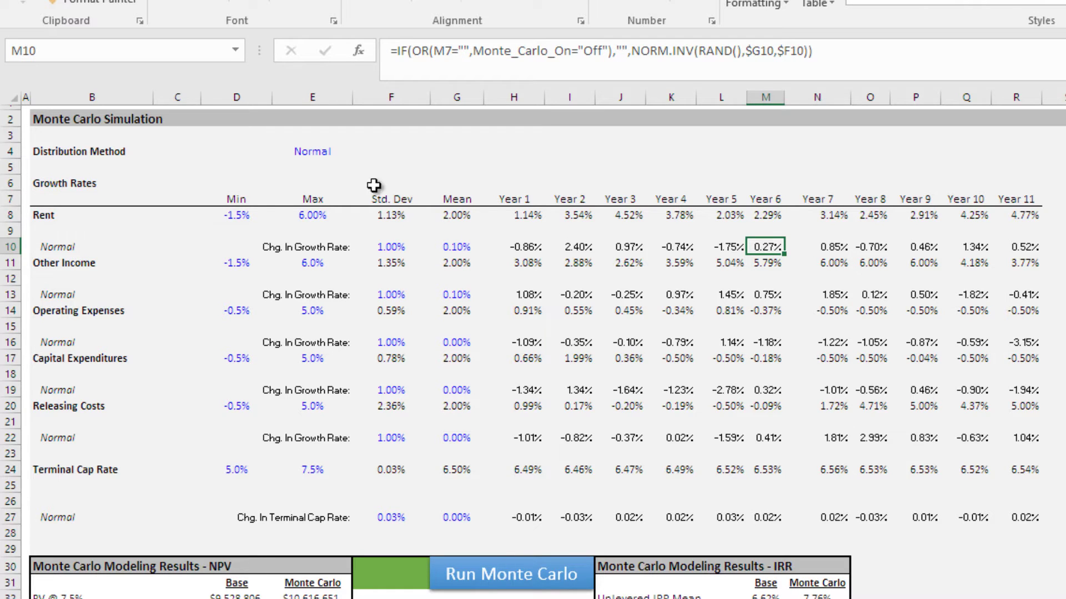
- Paste the Normal Curve Standard Deviation picture and move it beside the growth rate table, clear of the Year 11 column
{"action": "key", "text": "ctrl+v"}
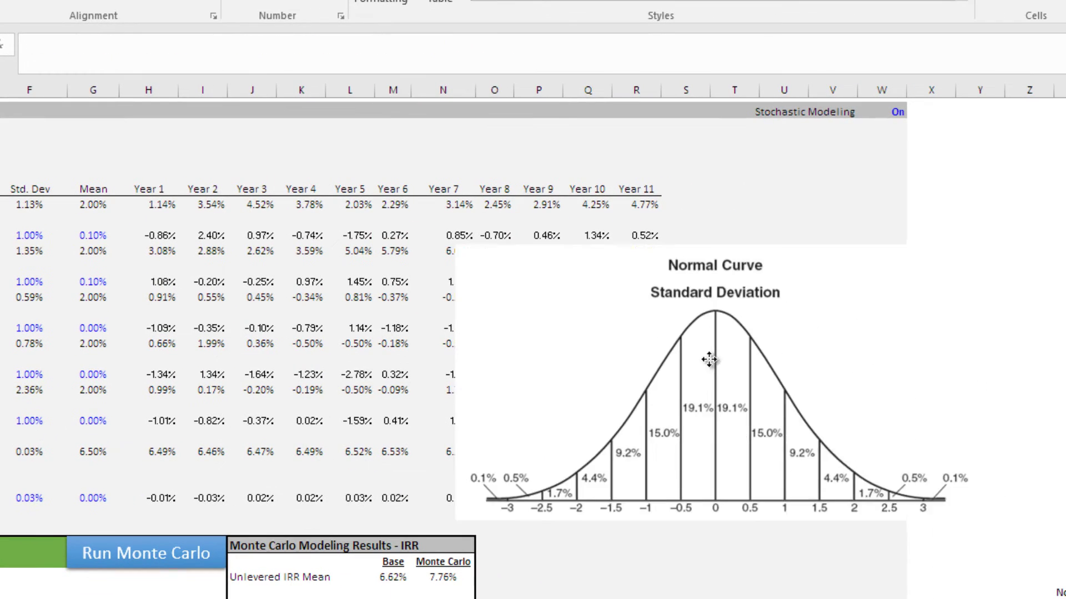
{"action": "left_click_drag", "start_coordinate": [695, 397], "coordinate": [738, 390]}
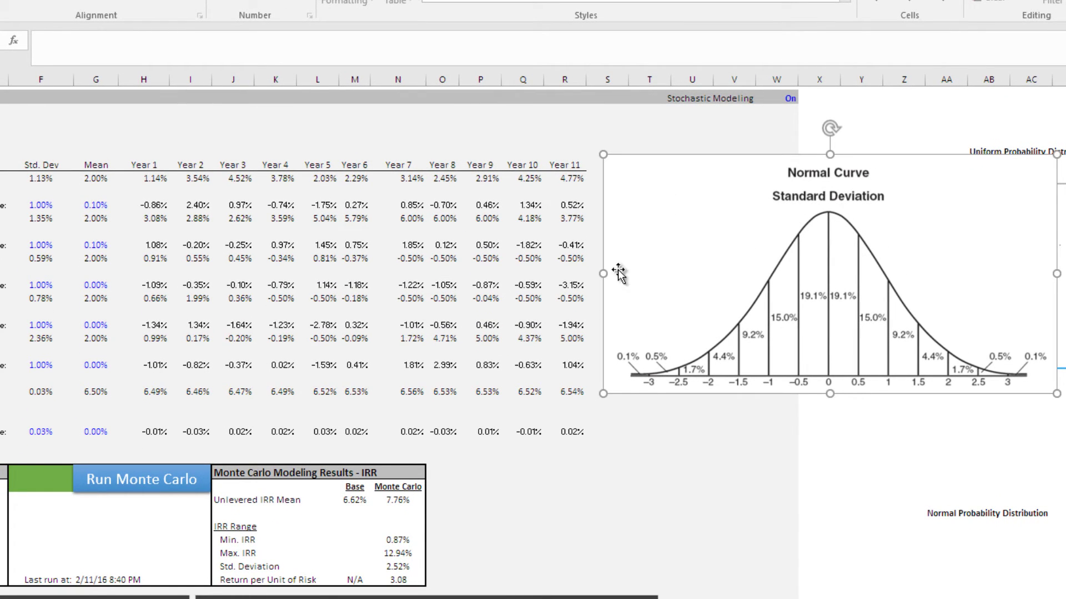
- Relate the mean and standard deviation of Rent's change in growth rate to the normal curve and the Year 1 Rent growth rate
{"action": "left_click", "coordinate": [94, 203]}
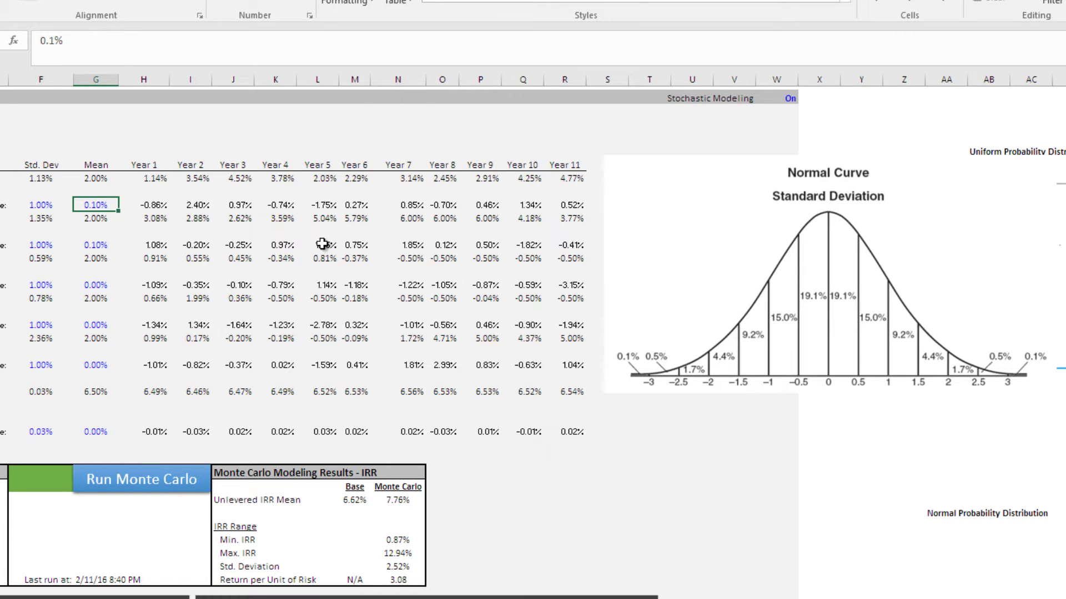
{"action": "left_click", "coordinate": [160, 206]}
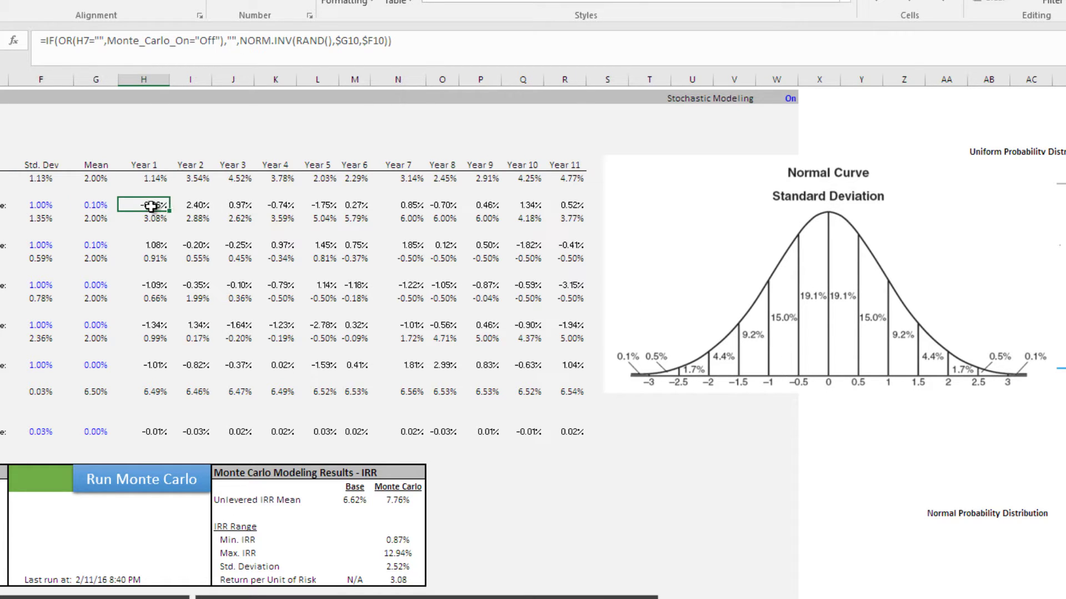
{"action": "left_click", "coordinate": [153, 176]}
{"action": "left_click", "coordinate": [110, 179]}
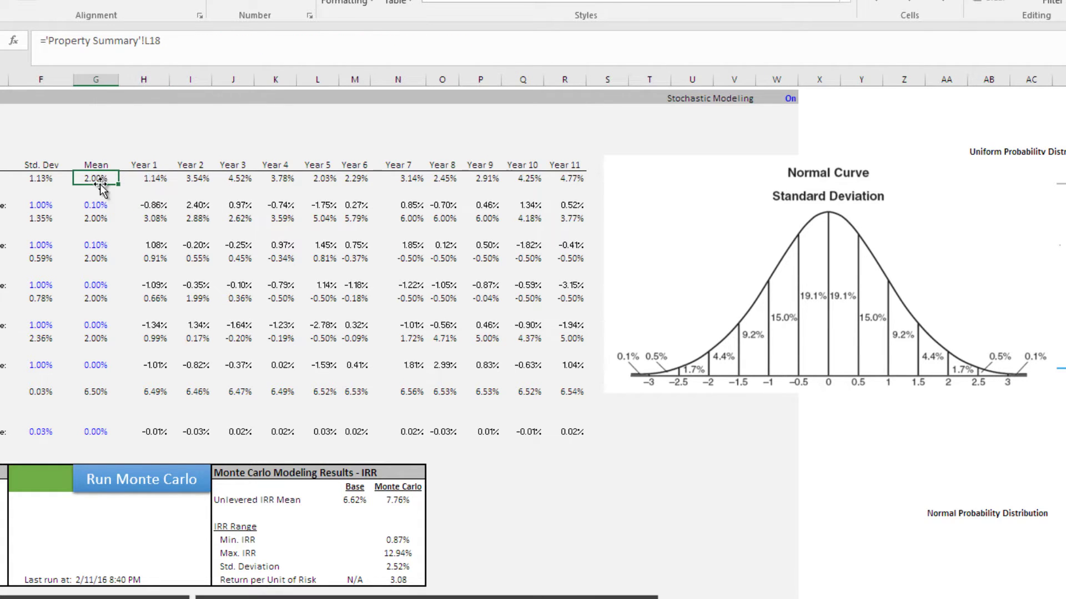
{"action": "left_click", "coordinate": [149, 206]}
{"action": "left_click", "coordinate": [154, 177]}
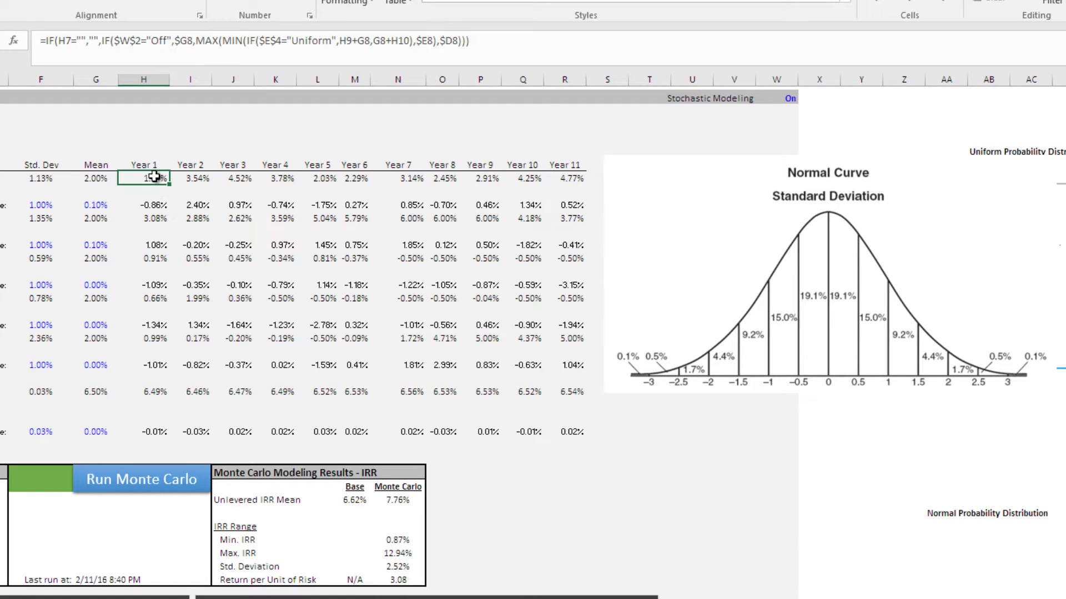
{"action": "left_click", "coordinate": [95, 204]}
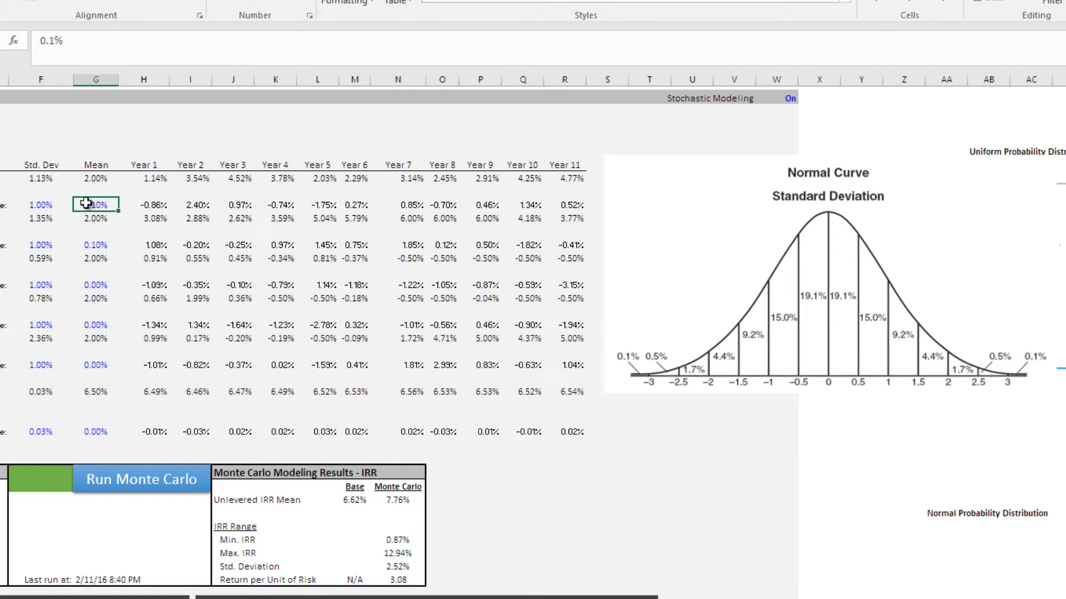
{"action": "left_click", "coordinate": [37, 203]}
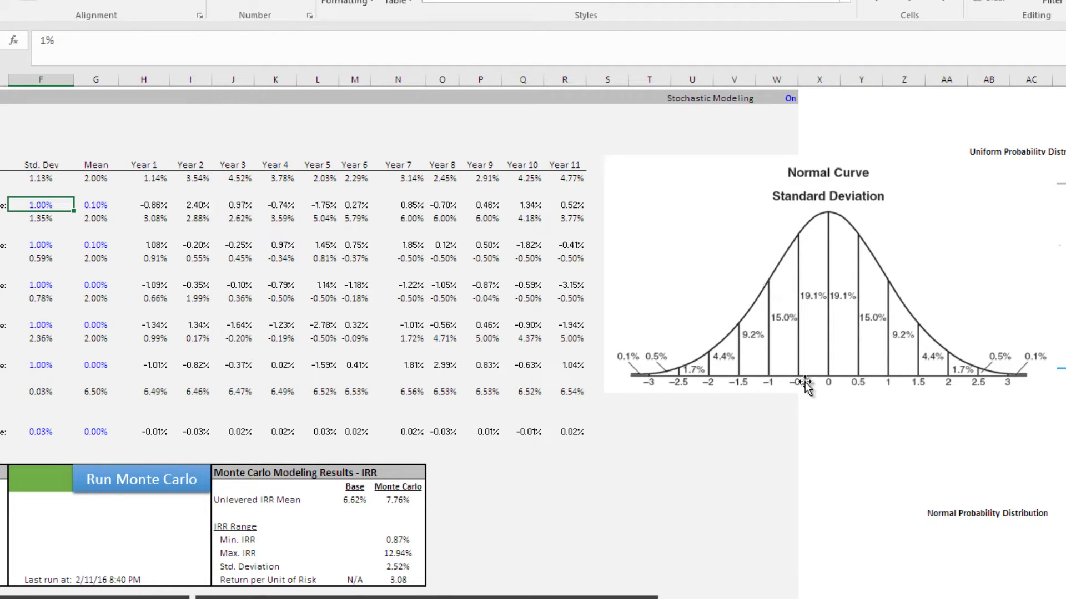
{"action": "left_click", "coordinate": [158, 205]}
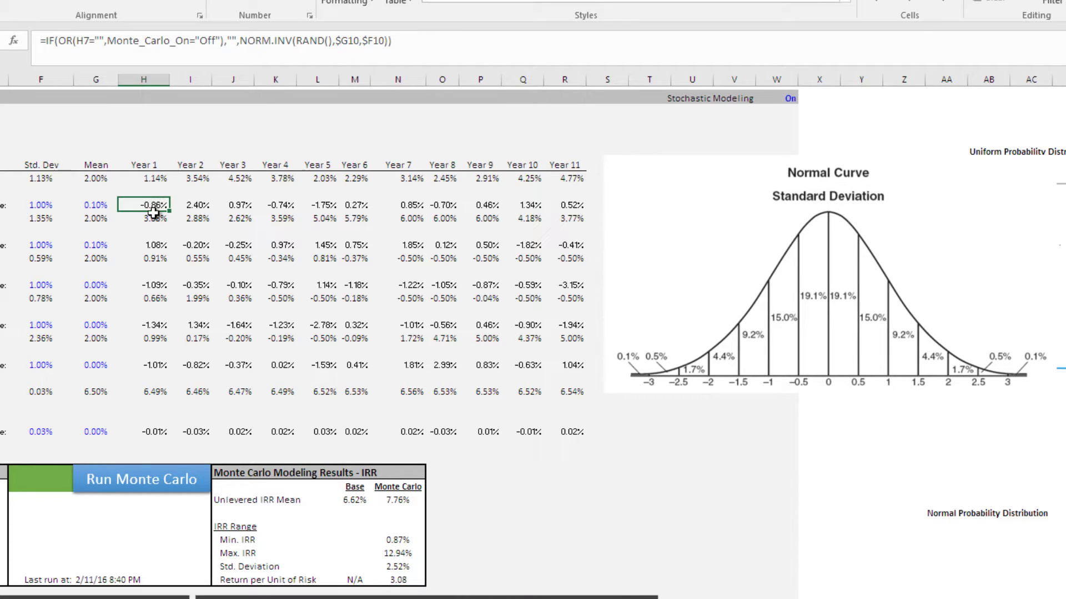
{"action": "left_click", "coordinate": [155, 176]}
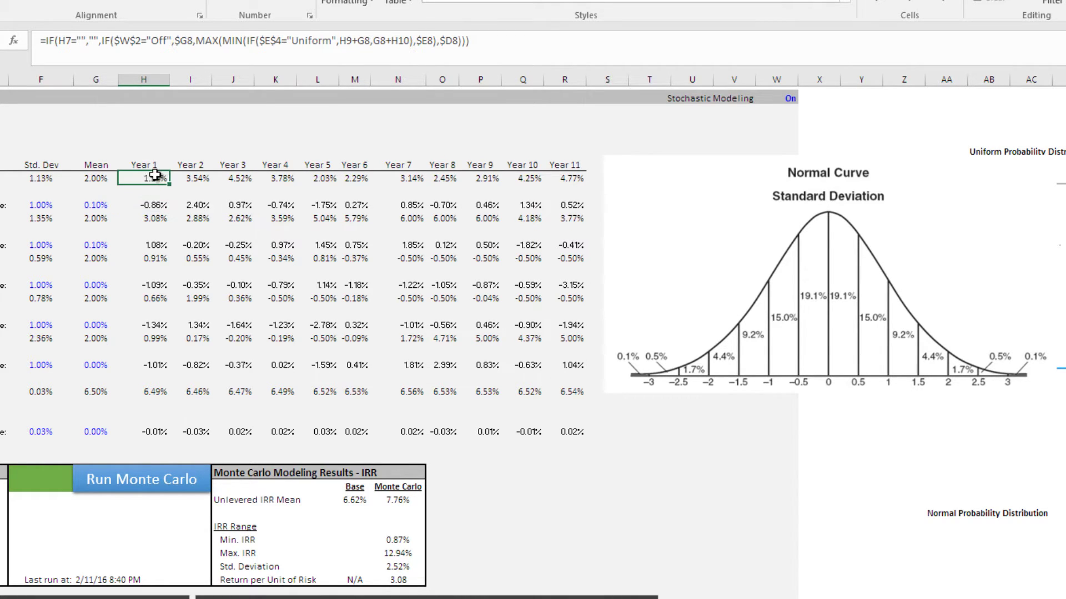
{"action": "left_click", "coordinate": [103, 176]}
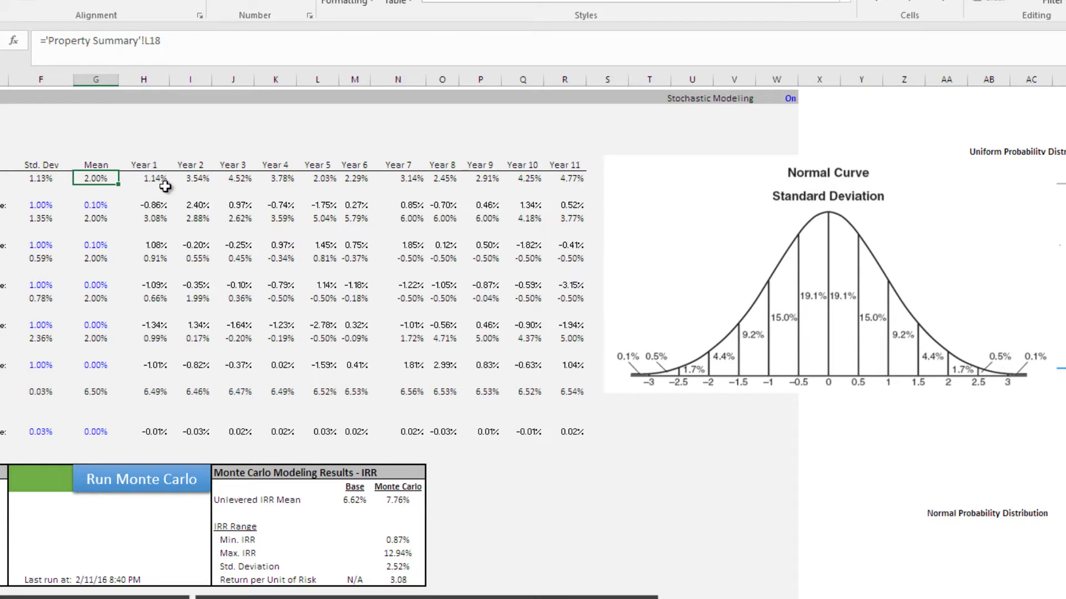
- Trace how the Rent growth rates for Years 1 to 3 build on the preceding rate and each year's normal change
{"action": "left_click", "coordinate": [151, 175]}
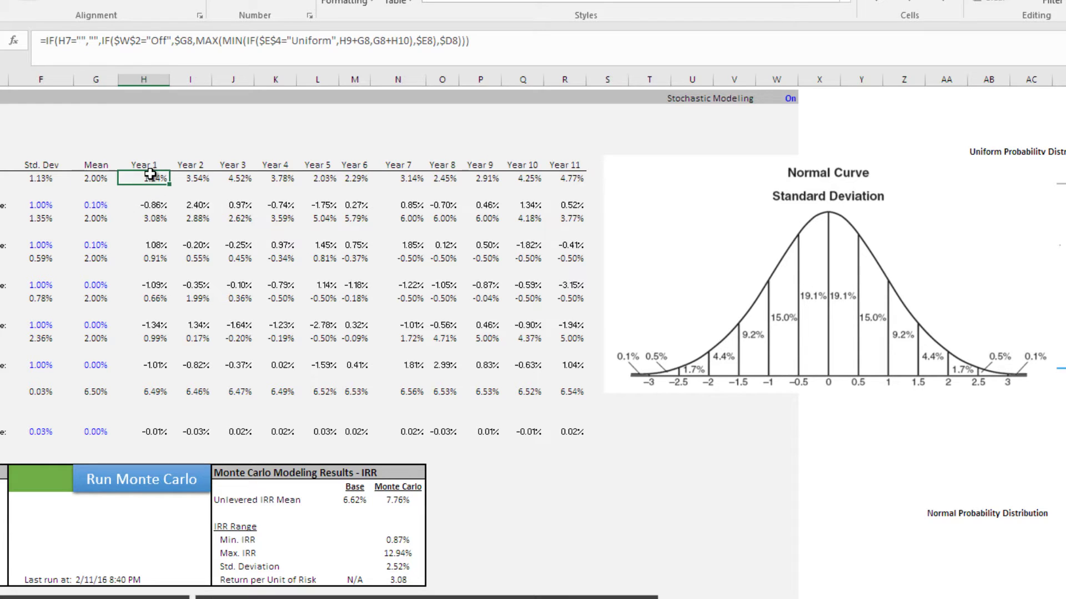
{"action": "left_click", "coordinate": [198, 205]}
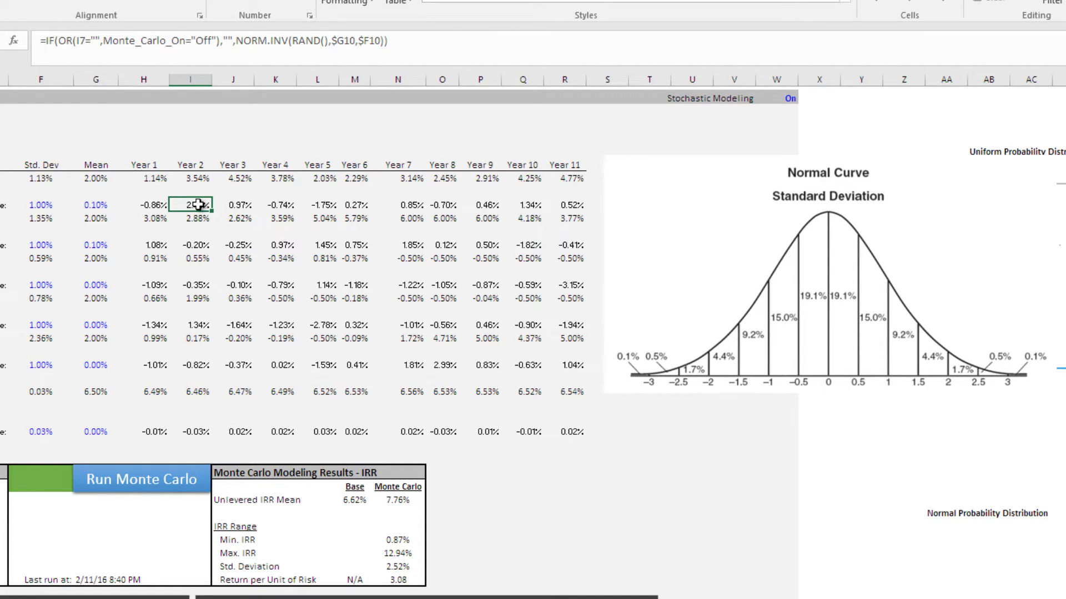
{"action": "left_click", "coordinate": [154, 177]}
{"action": "left_click", "coordinate": [190, 178]}
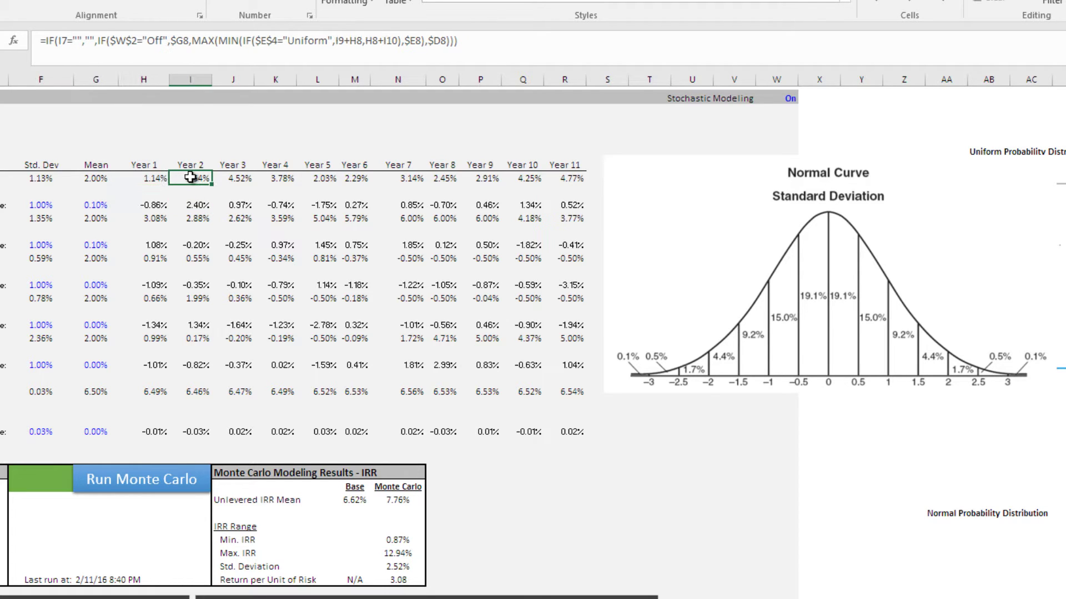
{"action": "left_click", "coordinate": [243, 205]}
{"action": "left_click", "coordinate": [191, 179]}
{"action": "left_click", "coordinate": [238, 177]}
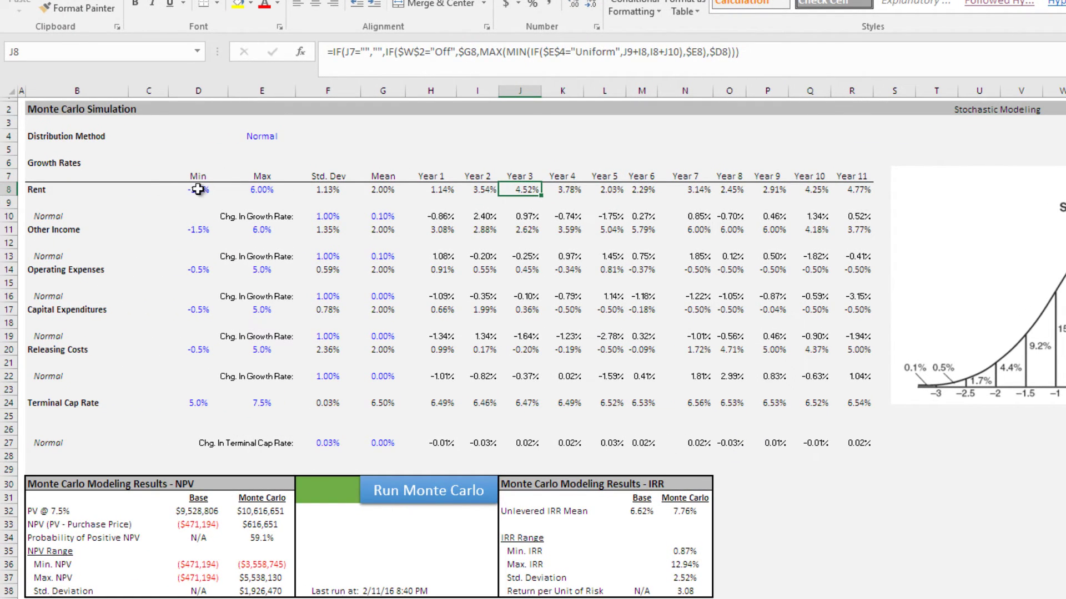
- Review Rent's minimum and maximum limits and how the mean and standard deviation of its change drive the Year 1 growth rate
{"action": "left_click", "coordinate": [200, 189]}
{"action": "left_click", "coordinate": [262, 189]}
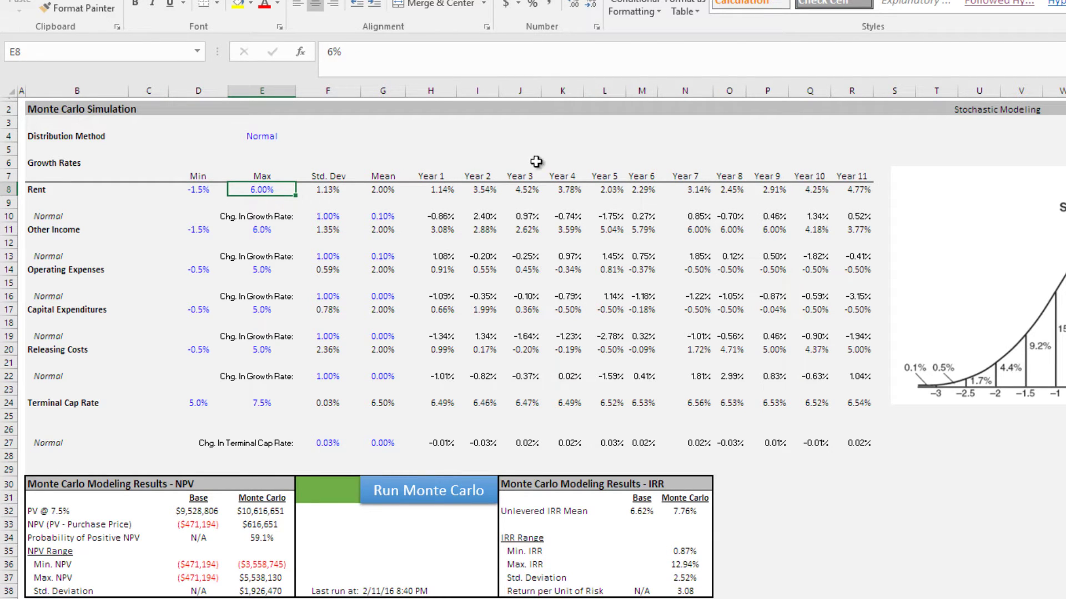
{"action": "left_click", "coordinate": [261, 215]}
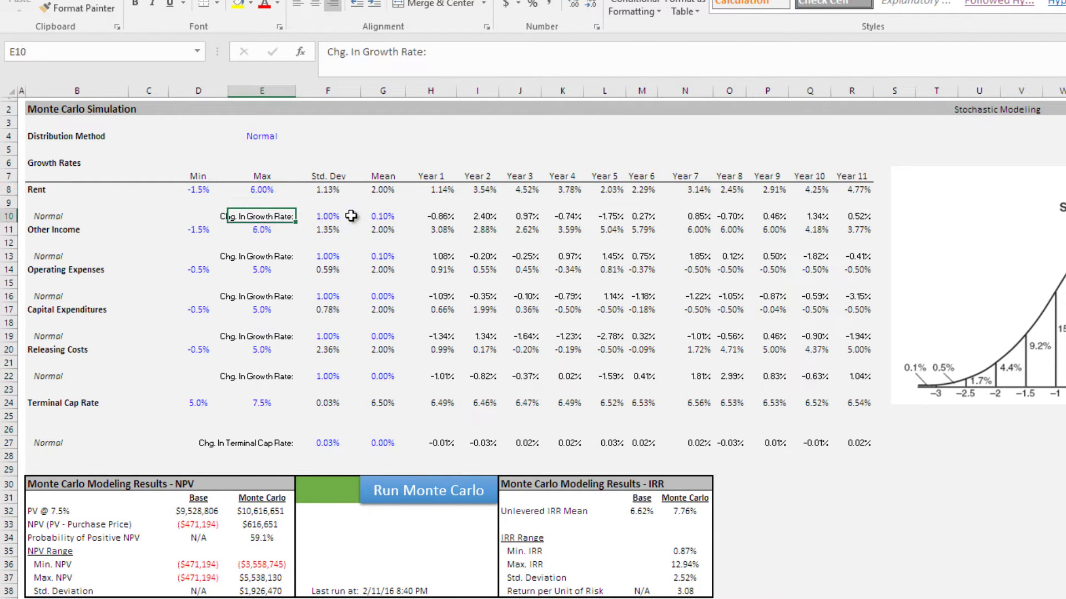
{"action": "left_click", "coordinate": [446, 216]}
{"action": "left_click", "coordinate": [481, 216]}
{"action": "left_click", "coordinate": [388, 215]}
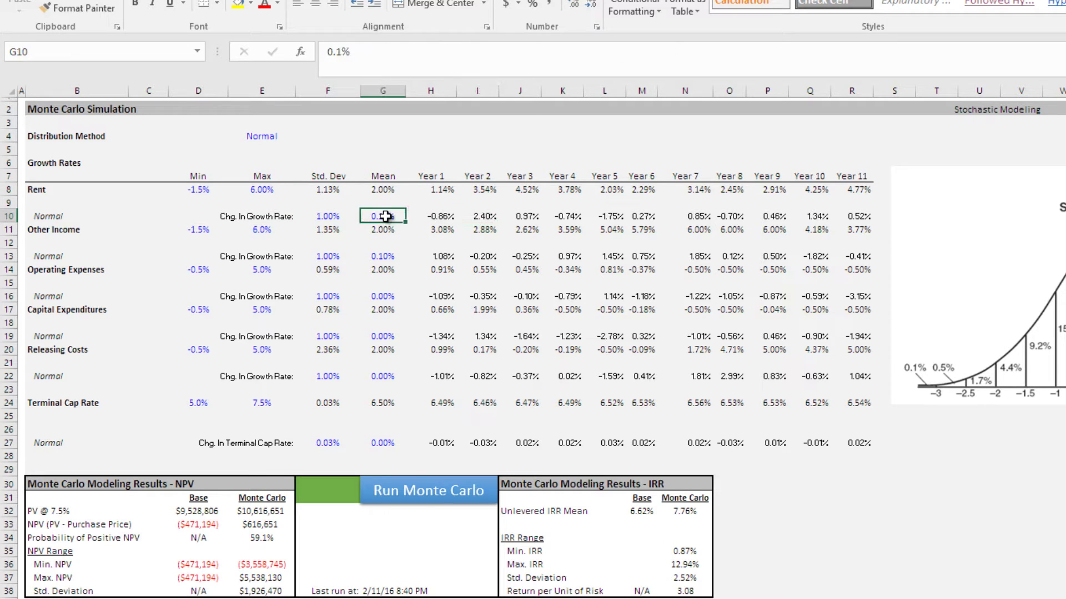
{"action": "left_click", "coordinate": [324, 216]}
{"action": "left_click", "coordinate": [375, 217]}
{"action": "left_click", "coordinate": [430, 214]}
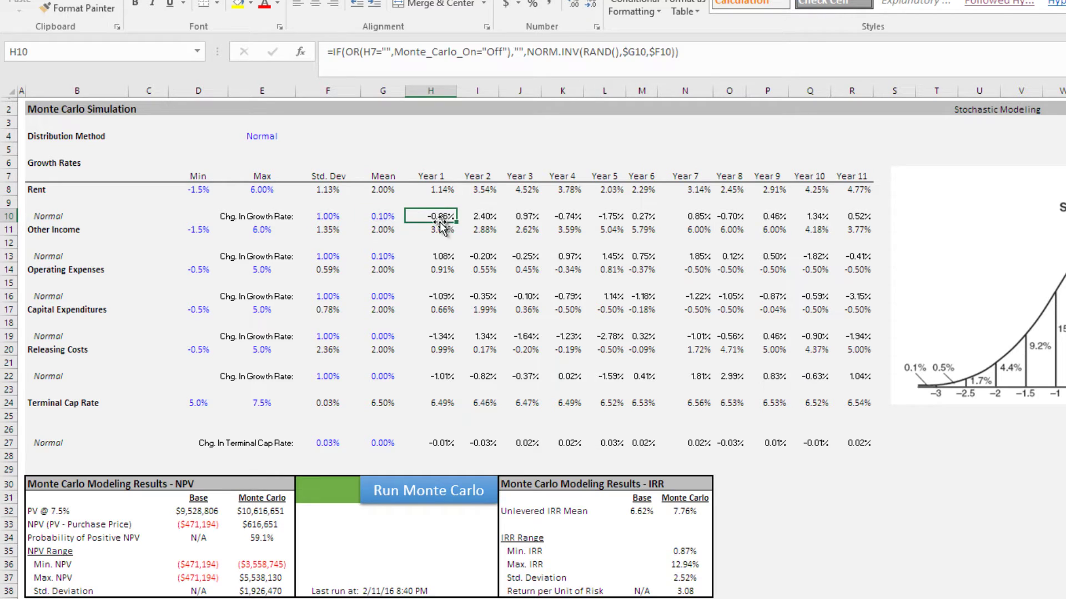
{"action": "left_click", "coordinate": [437, 190]}
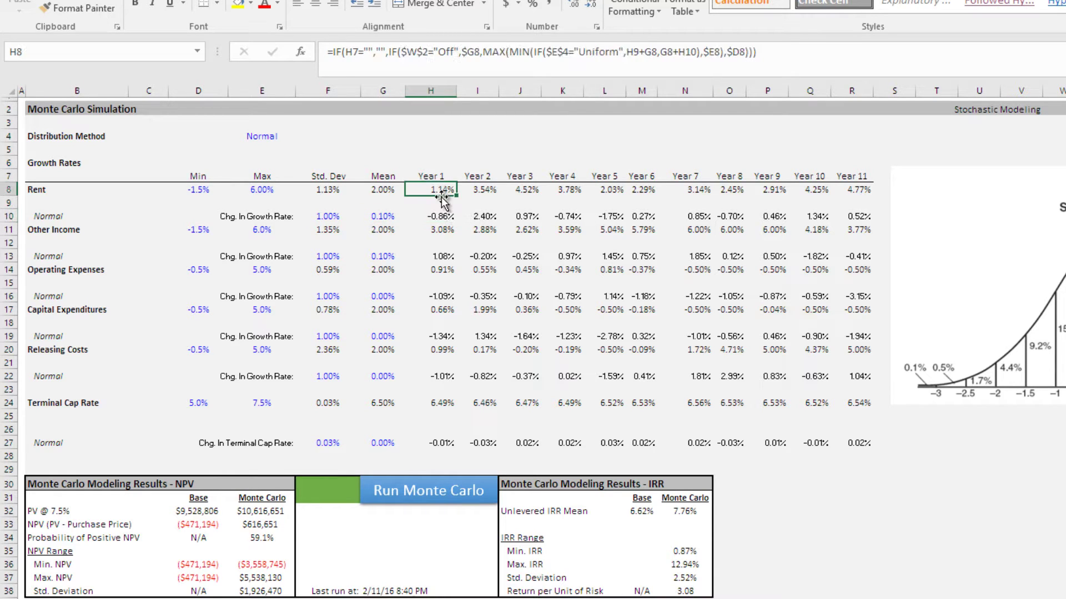
- Point out Other Income, Operating Expenses and Capital Expenditures as further growth-rate categories in the simulation
{"action": "left_click", "coordinate": [59, 234]}
{"action": "left_click", "coordinate": [66, 271]}
{"action": "left_click", "coordinate": [62, 308]}
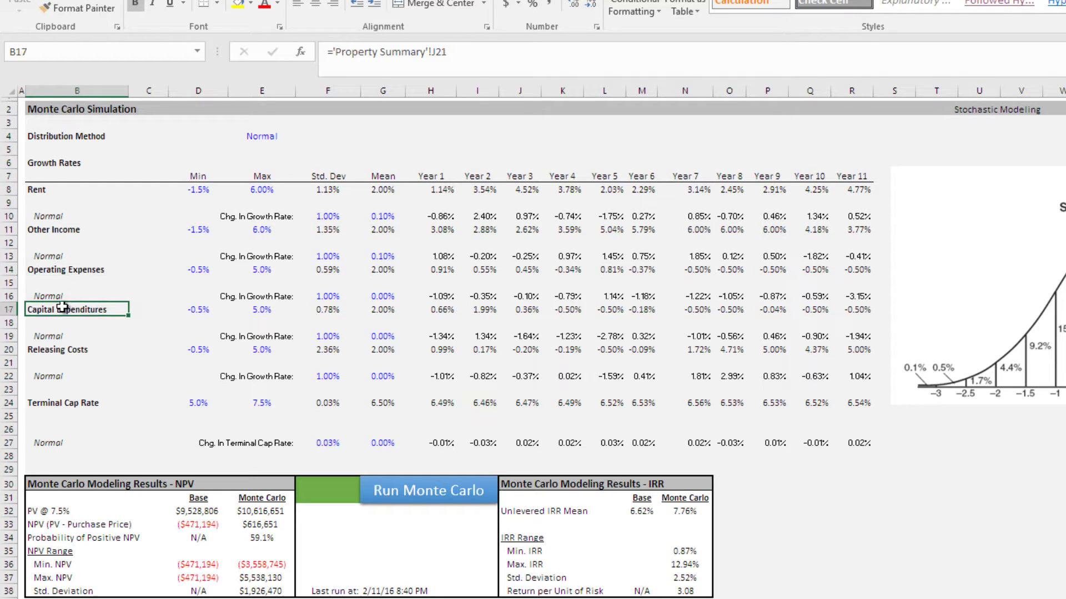
- Locate the Days Vacant Between Leases and Renewal Probability tables below the distribution charts
{"action": "scroll", "coordinate": [222, 315], "scroll_direction": "down", "scroll_amount": 4}
{"action": "scroll", "coordinate": [222, 315], "scroll_direction": "down", "scroll_amount": 20}
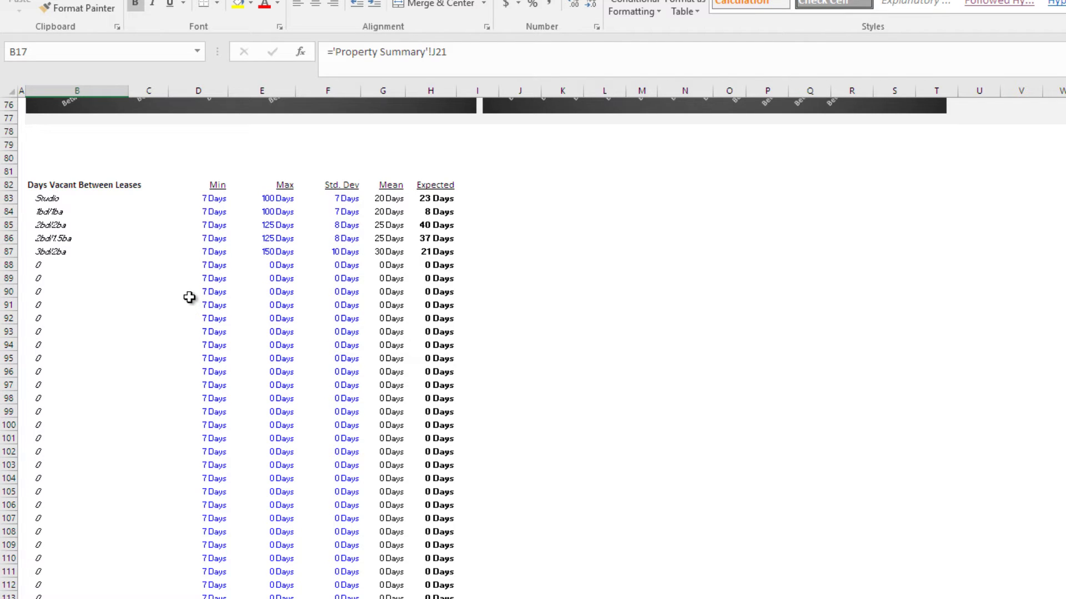
{"action": "left_click", "coordinate": [189, 291]}
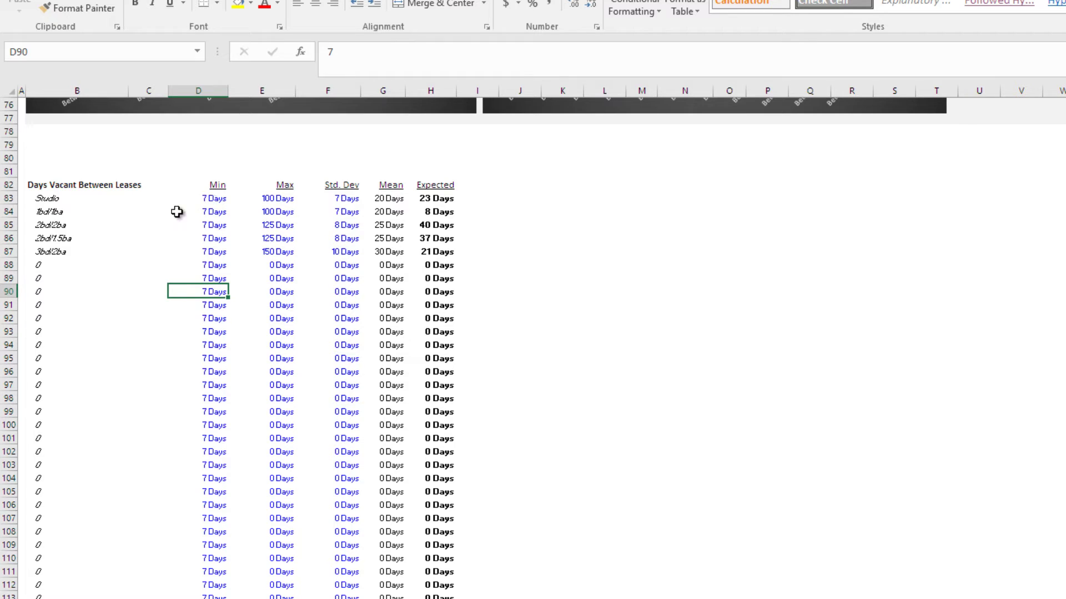
{"action": "left_click", "coordinate": [49, 186]}
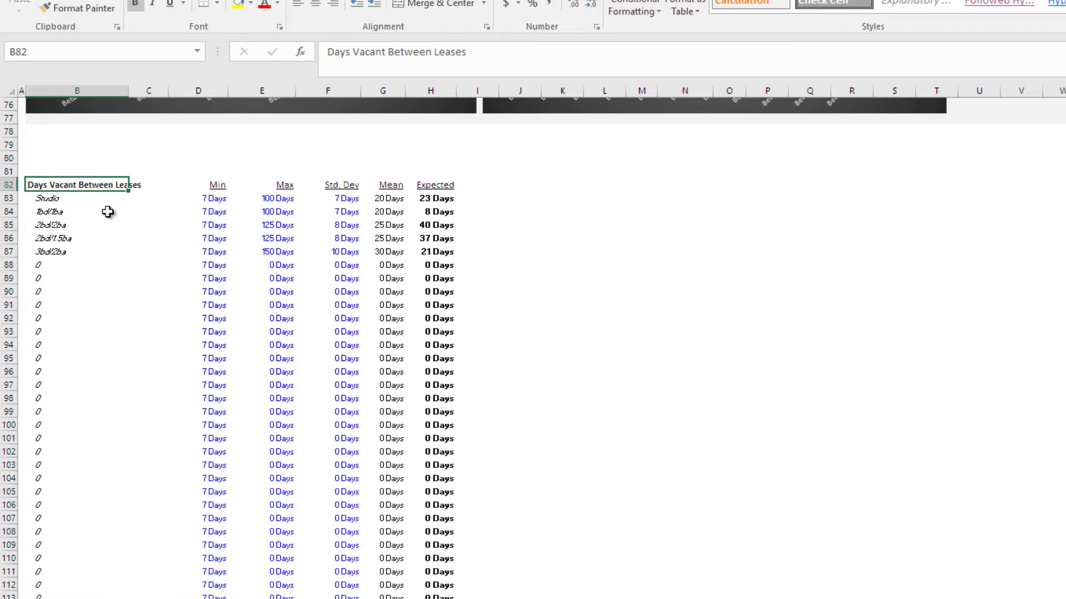
{"action": "scroll", "coordinate": [114, 266], "scroll_direction": "down", "scroll_amount": 4}
{"action": "left_click", "coordinate": [70, 507]}
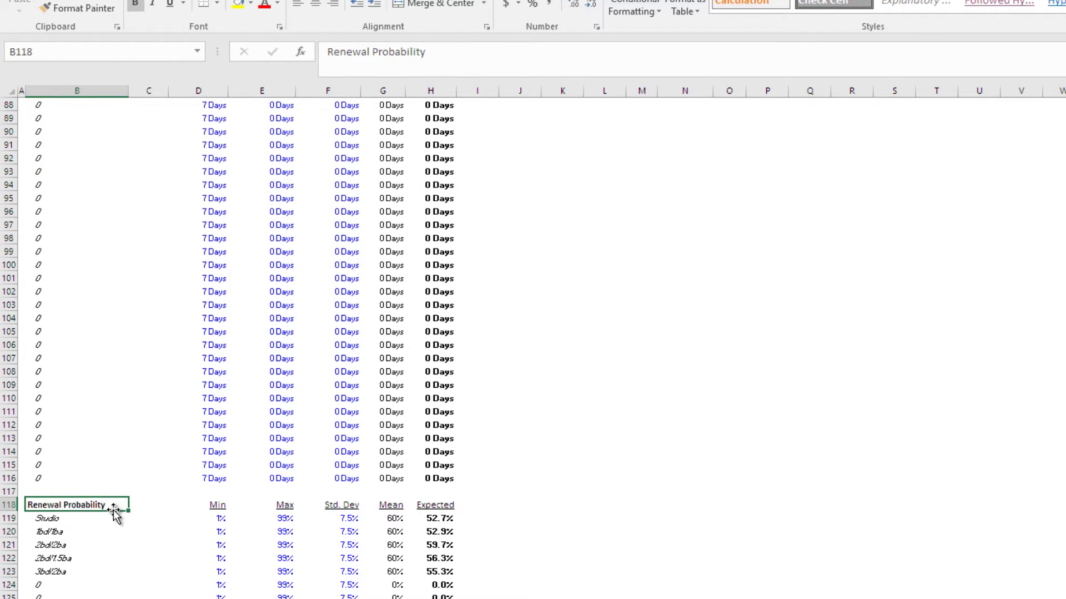
- Examine the Studio row of Days Vacant Between Leases, from minimum, maximum, standard deviation and mean to the expected-days formula
{"action": "scroll", "coordinate": [203, 487], "scroll_direction": "up", "scroll_amount": 5}
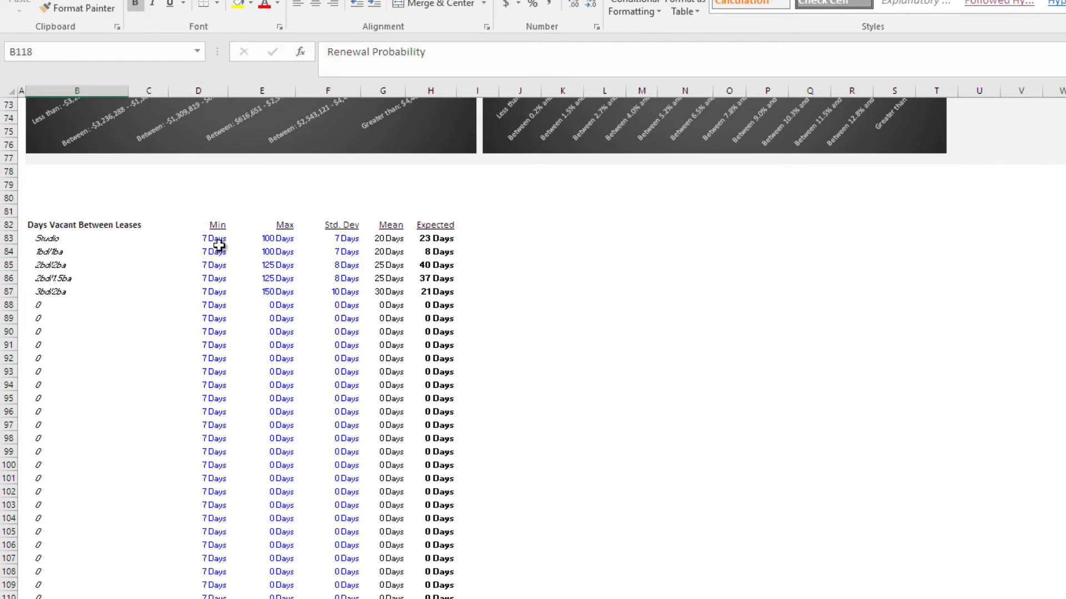
{"action": "scroll", "coordinate": [318, 307], "scroll_direction": "up", "scroll_amount": 2}
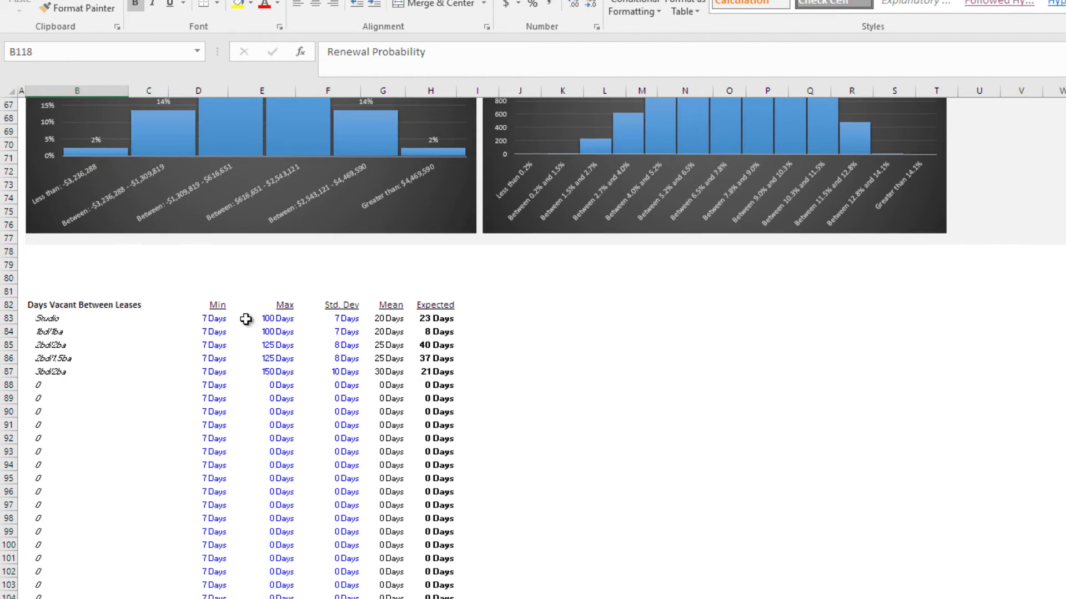
{"action": "left_click", "coordinate": [213, 321]}
{"action": "left_click", "coordinate": [285, 319]}
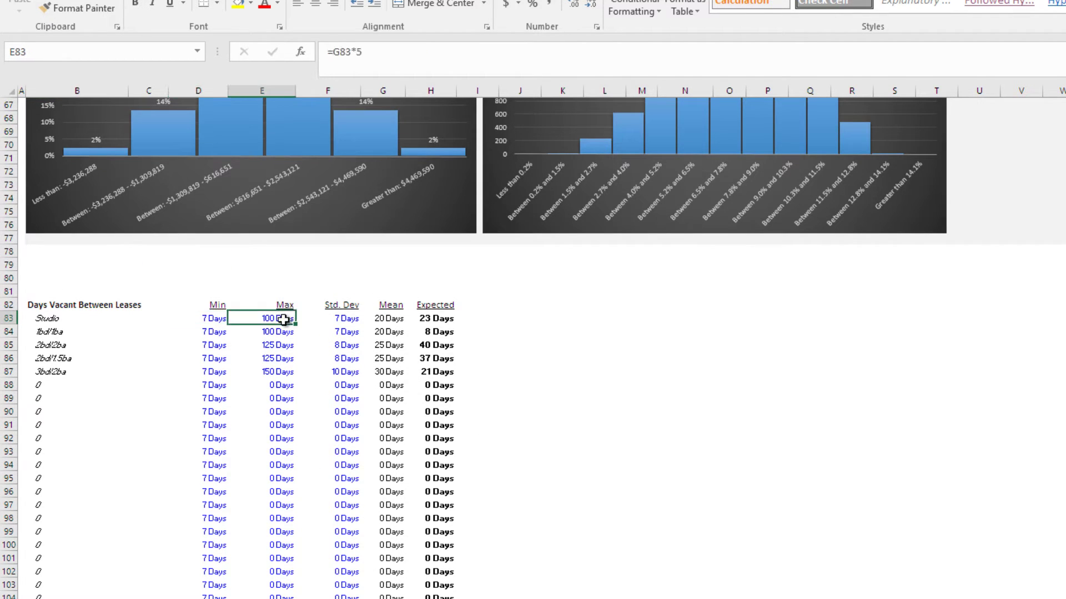
{"action": "left_click", "coordinate": [340, 319]}
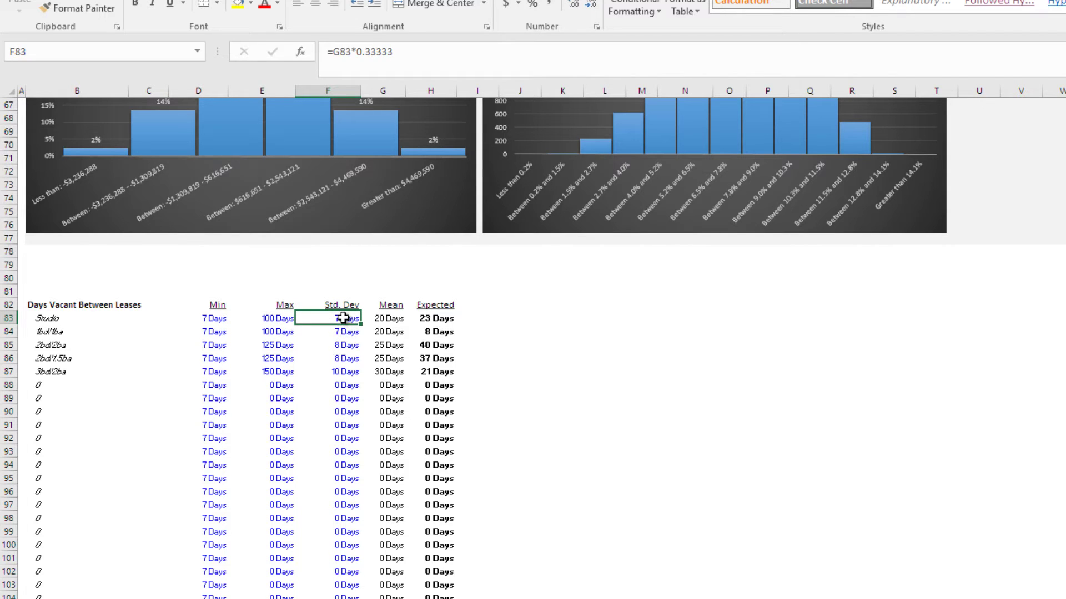
{"action": "left_click", "coordinate": [390, 319]}
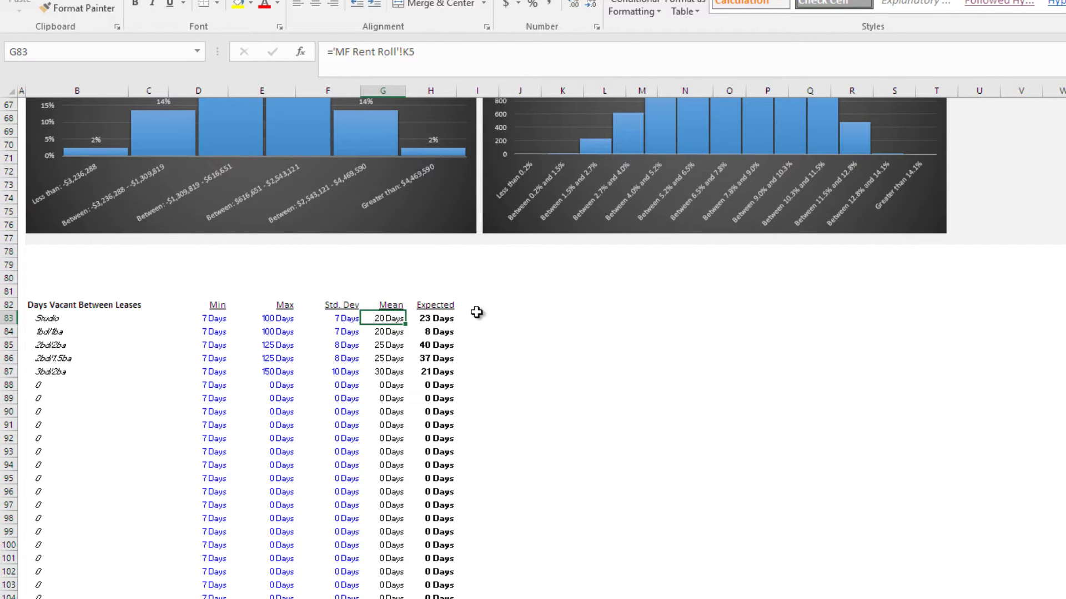
{"action": "left_click", "coordinate": [441, 319]}
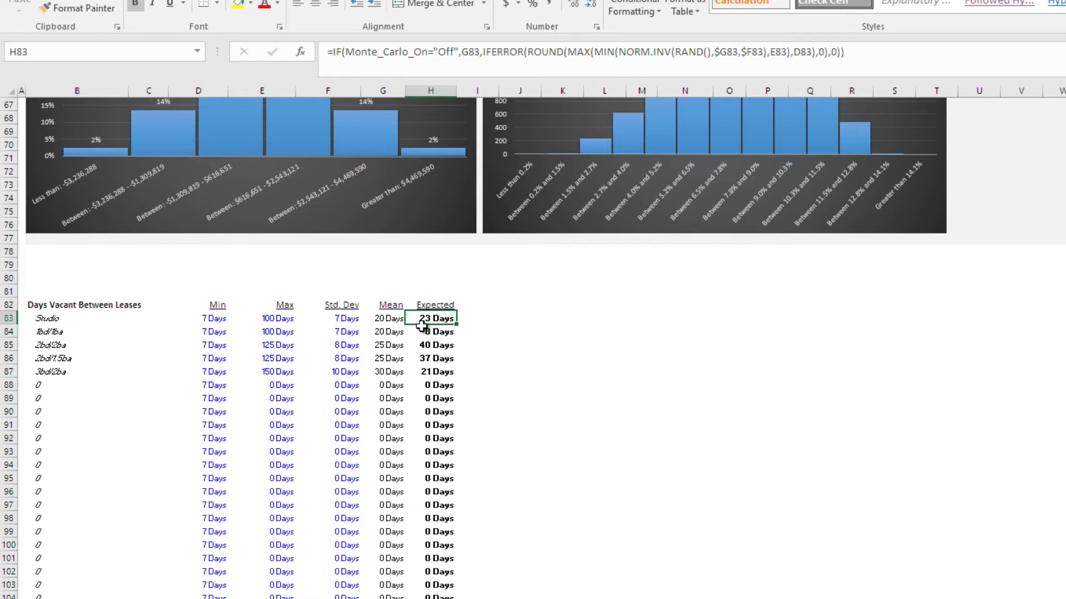
- Examine the Studio row of Renewal Probability, from minimum, maximum, standard deviation and mean to the expected-probability formula
{"action": "scroll", "coordinate": [383, 339], "scroll_direction": "down", "scroll_amount": 11}
{"action": "scroll", "coordinate": [269, 335], "scroll_direction": "down", "scroll_amount": 1}
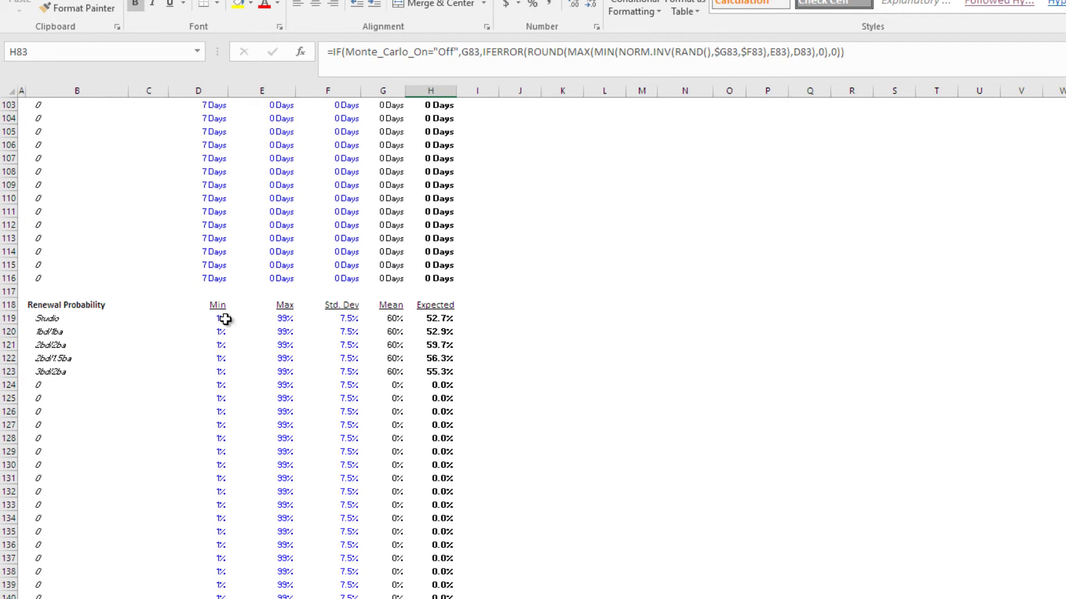
{"action": "left_click", "coordinate": [215, 317]}
{"action": "left_click", "coordinate": [283, 318]}
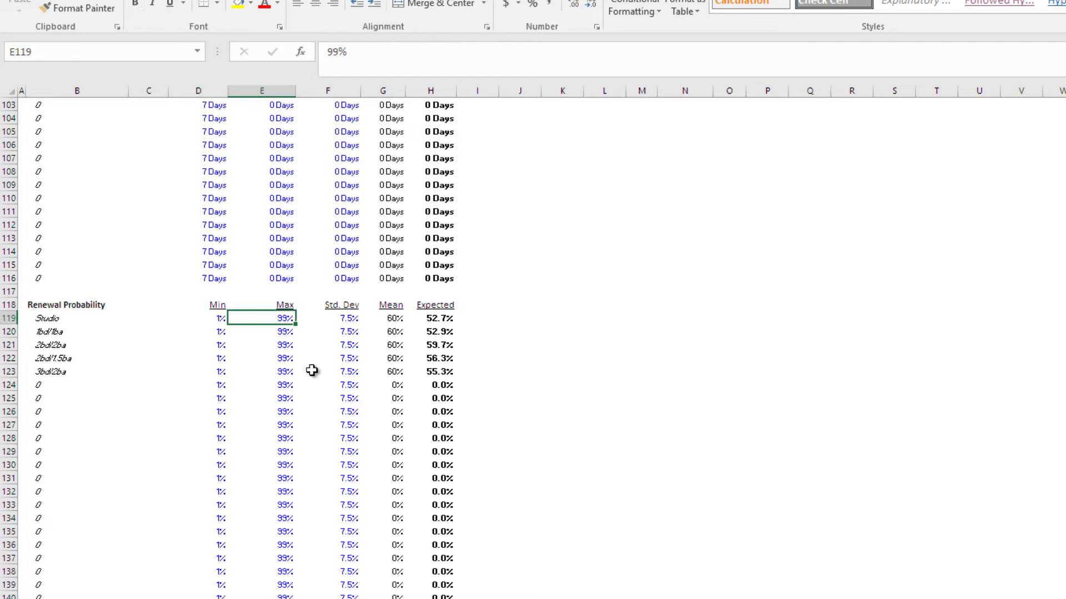
{"action": "left_click", "coordinate": [343, 319]}
{"action": "left_click", "coordinate": [398, 319]}
{"action": "left_click", "coordinate": [419, 320]}
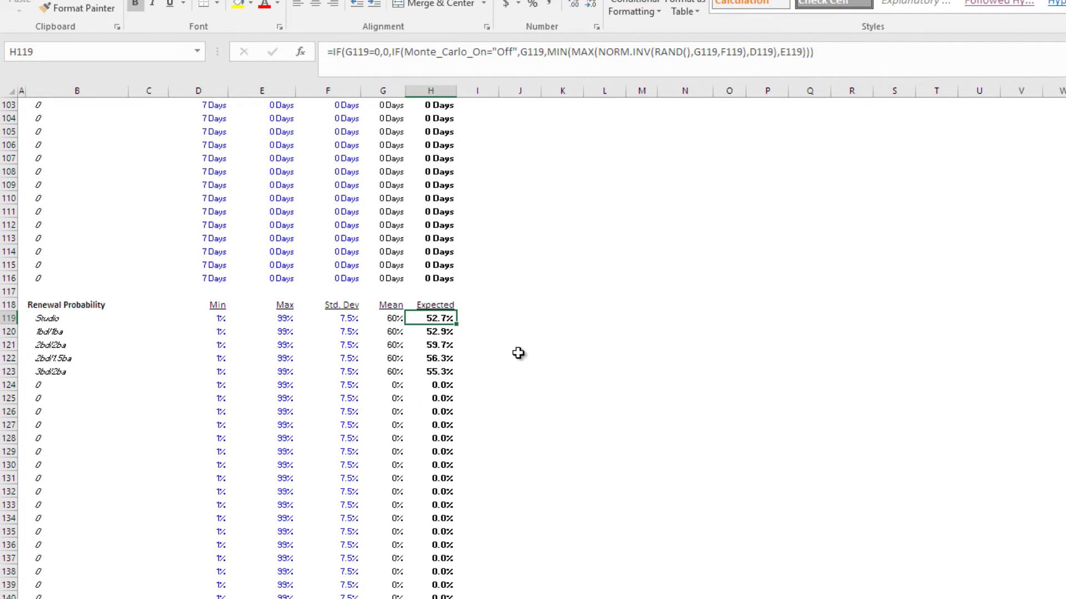
- Recalculate the sheet repeatedly from the blank cells beside the Renewal Probability table to re-randomize the expected values
{"action": "key", "text": "Right"}
{"action": "key", "text": "F2"}
{"action": "key", "text": "Return"}
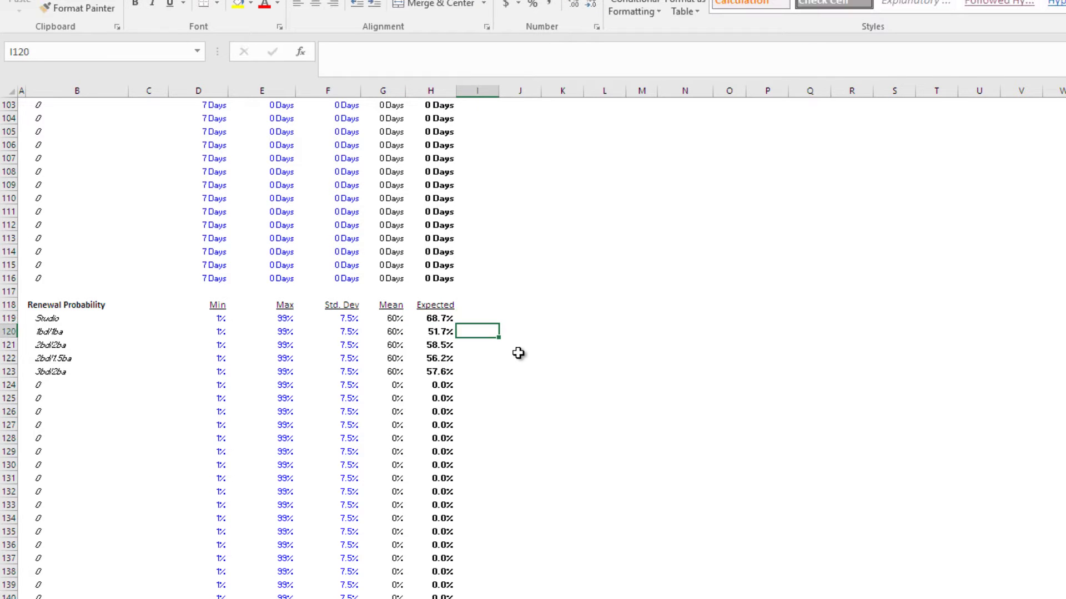
{"action": "key", "text": "Return"}
{"action": "key", "text": "F2"}
{"action": "key", "text": "Return"}
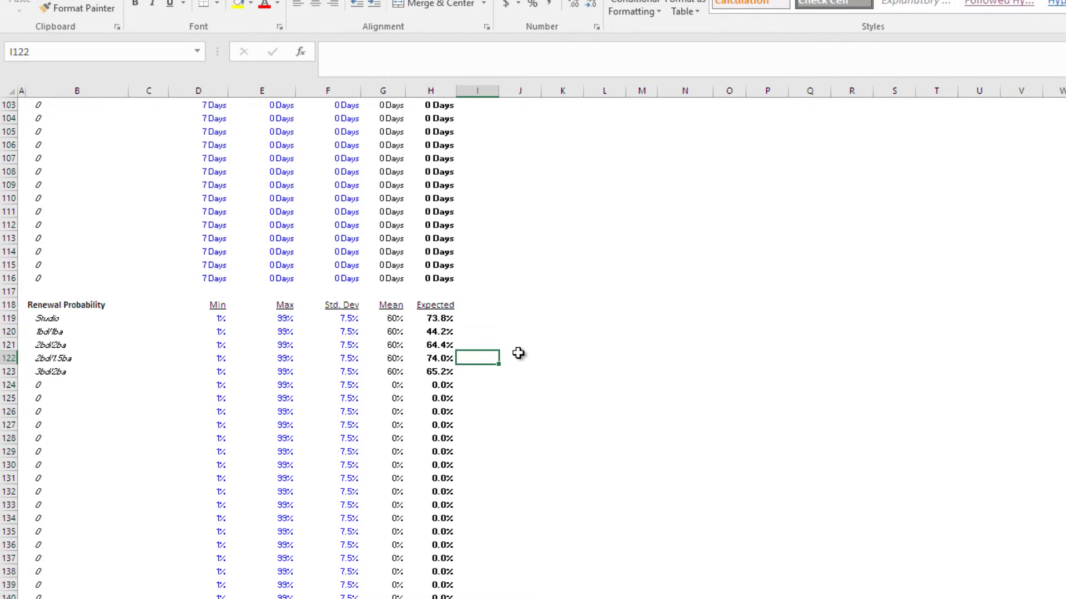
- Recalculate from blank cells above the growth rate table and inspect the Year 1 and Year 2 Rent growth rates
{"action": "scroll", "coordinate": [491, 312], "scroll_direction": "up", "scroll_amount": 20}
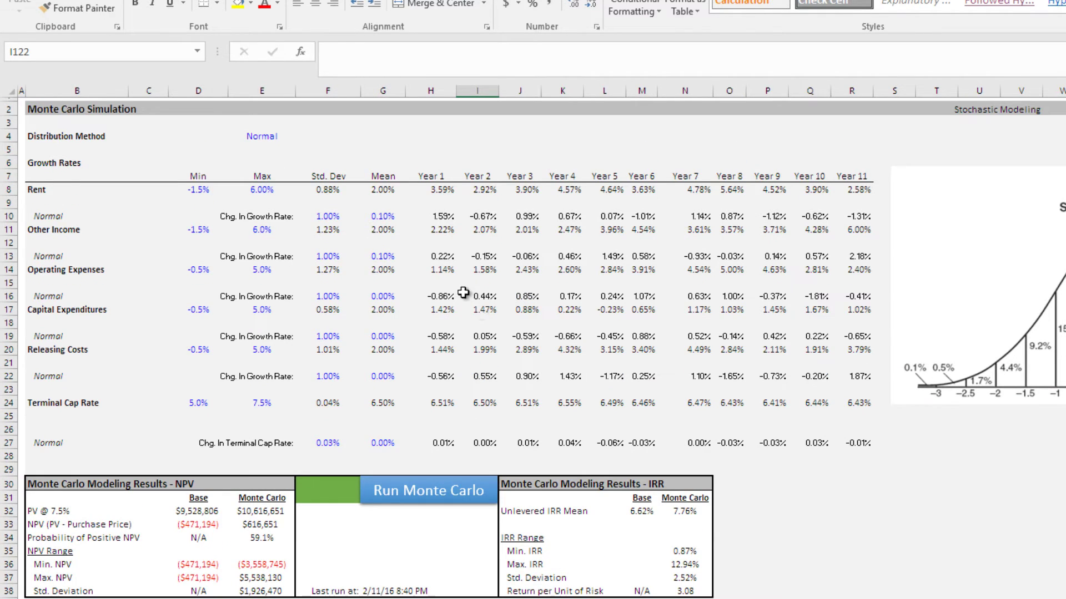
{"action": "left_click", "coordinate": [476, 135]}
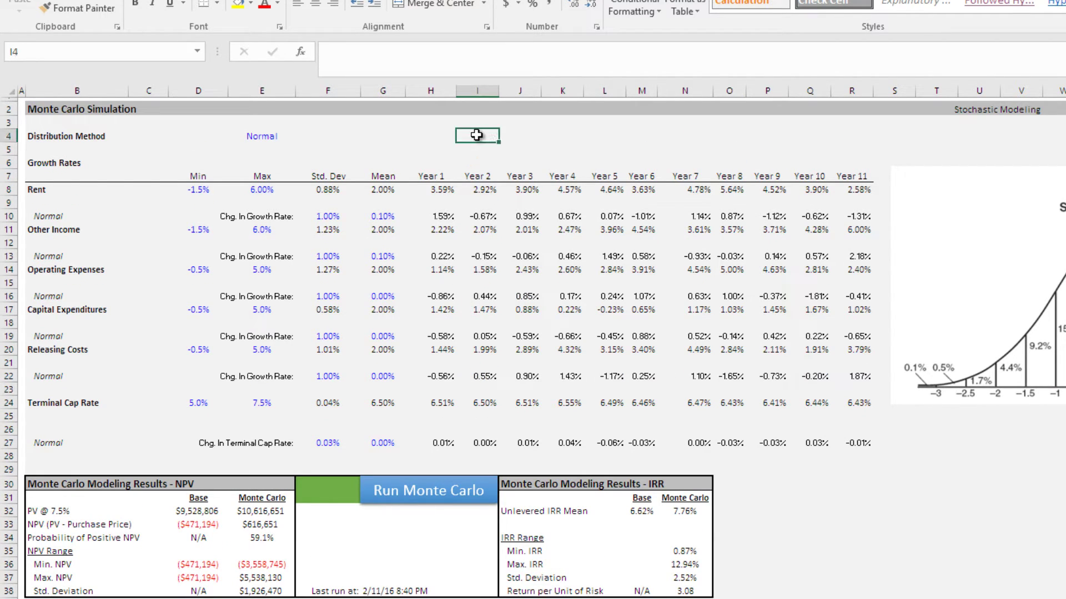
{"action": "key", "text": "Return"}
{"action": "key", "text": "Return"}
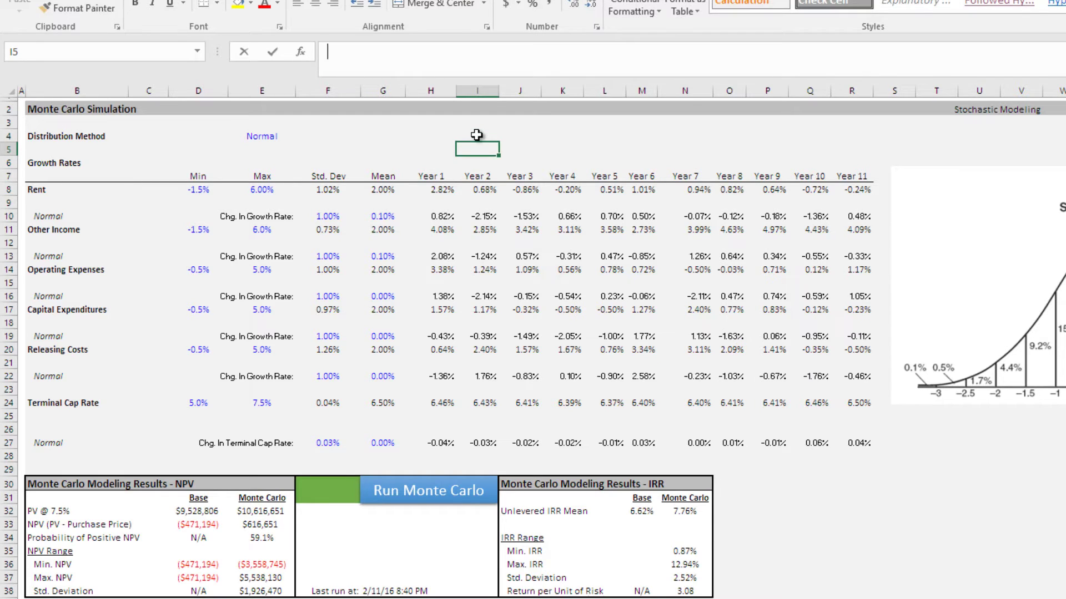
{"action": "left_click", "coordinate": [438, 189]}
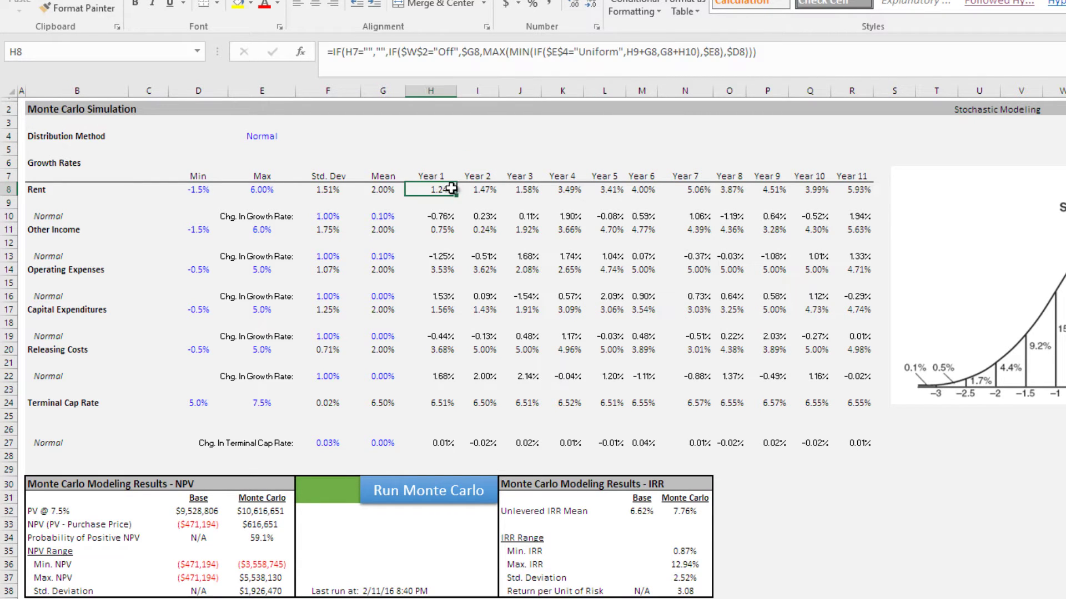
{"action": "left_click", "coordinate": [472, 190]}
- Check the randomized Renewal Probability values at the bottom of the sheet and return to the growth rates
{"action": "scroll", "coordinate": [244, 518], "scroll_direction": "down", "scroll_amount": 20}
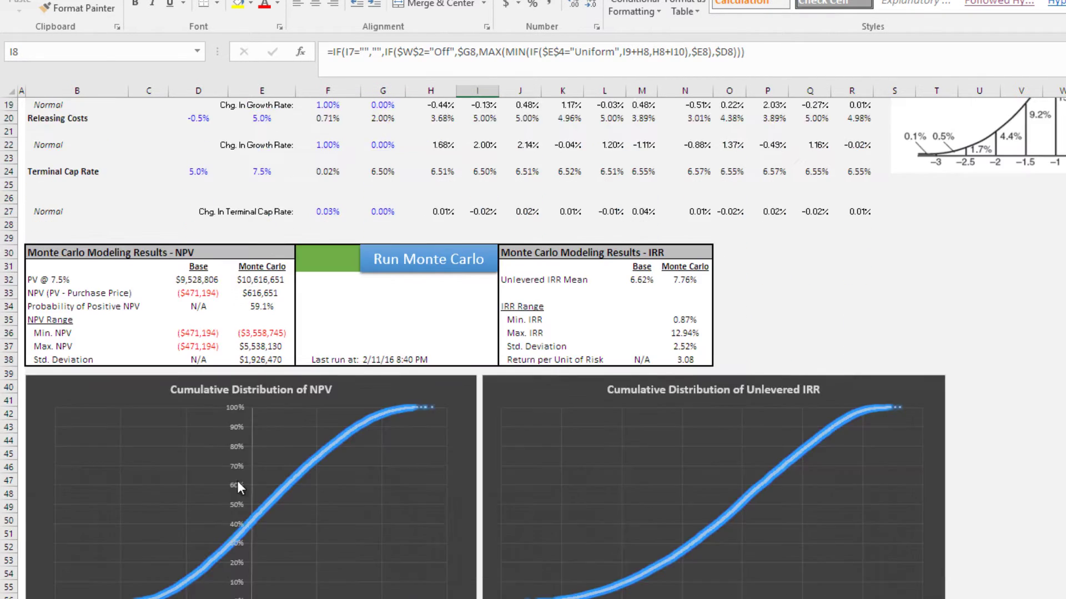
{"action": "scroll", "coordinate": [167, 422], "scroll_direction": "down", "scroll_amount": 11}
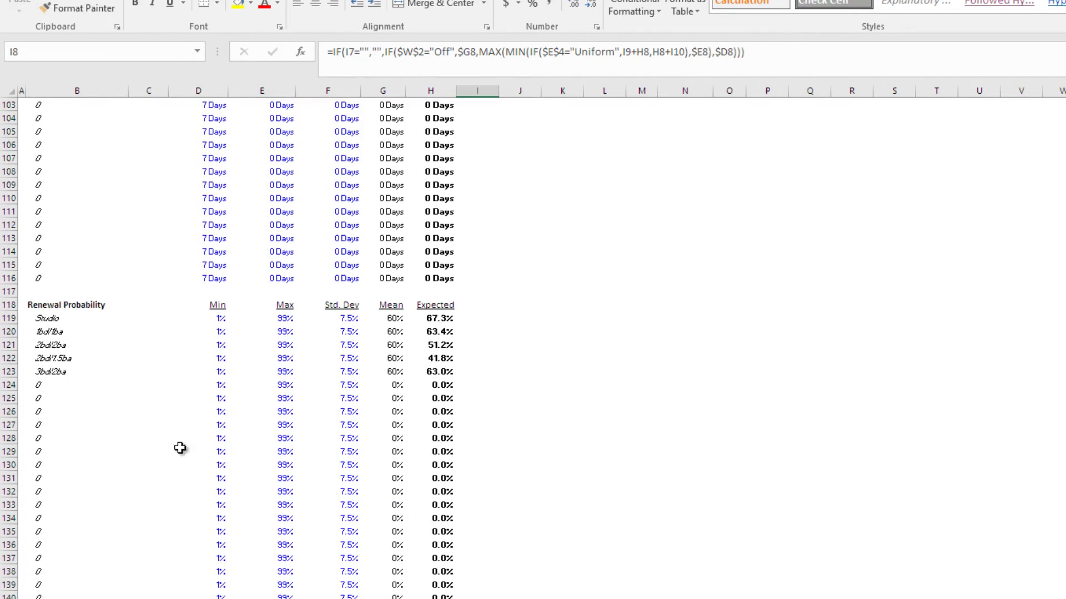
{"action": "scroll", "coordinate": [198, 322], "scroll_direction": "up", "scroll_amount": 11}
{"action": "scroll", "coordinate": [199, 278], "scroll_direction": "up", "scroll_amount": 20}
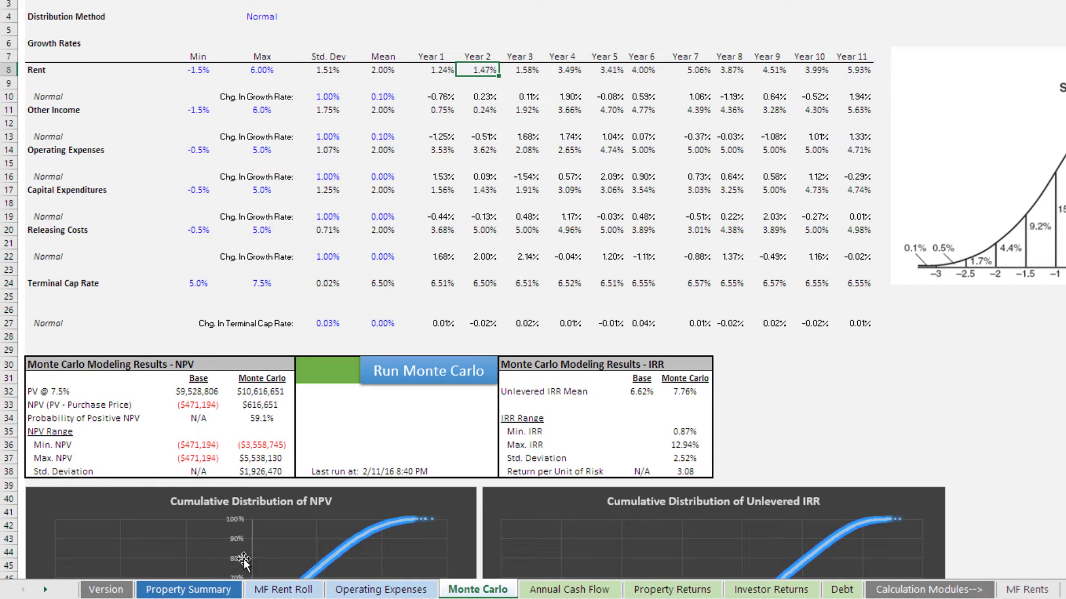
- Recalculate the Property Summary repeatedly from the blank cell beside Unlevered IRR to see the return metrics re-randomize
{"action": "left_click", "coordinate": [197, 591]}
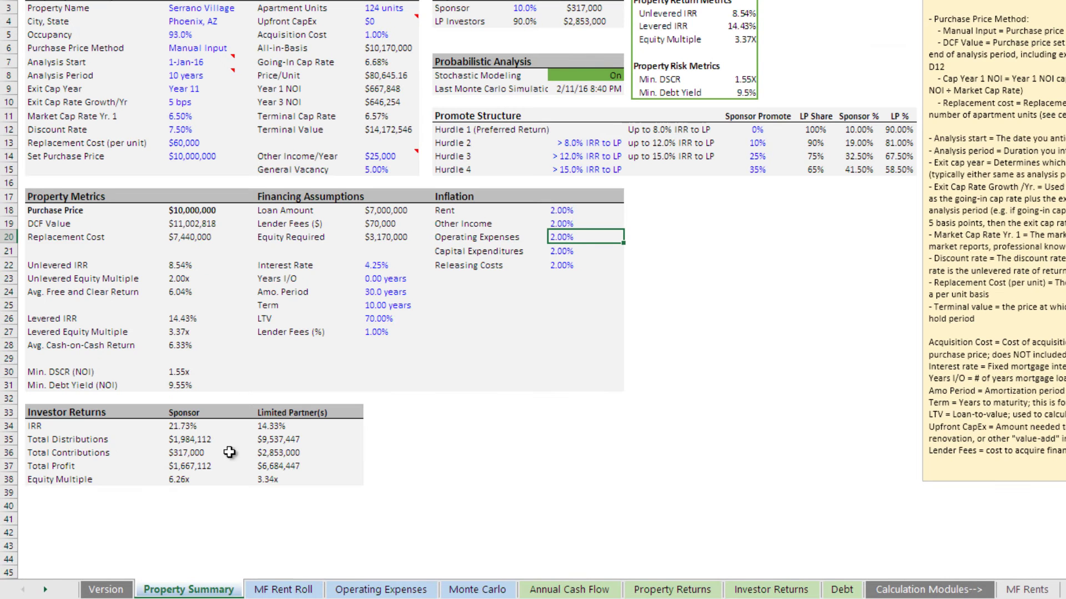
{"action": "left_click", "coordinate": [180, 266]}
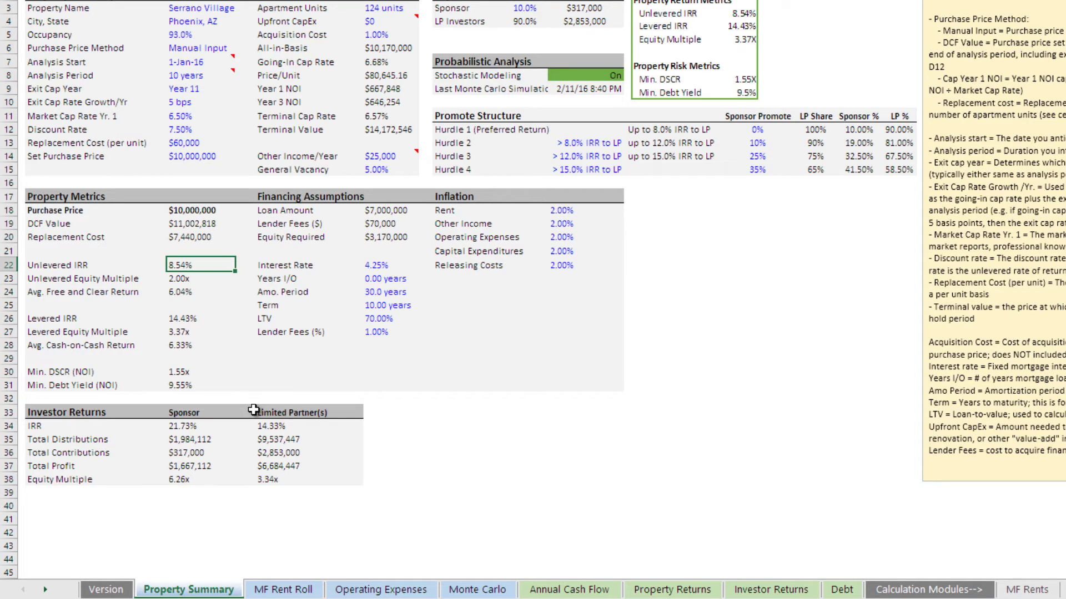
{"action": "key", "text": "Right"}
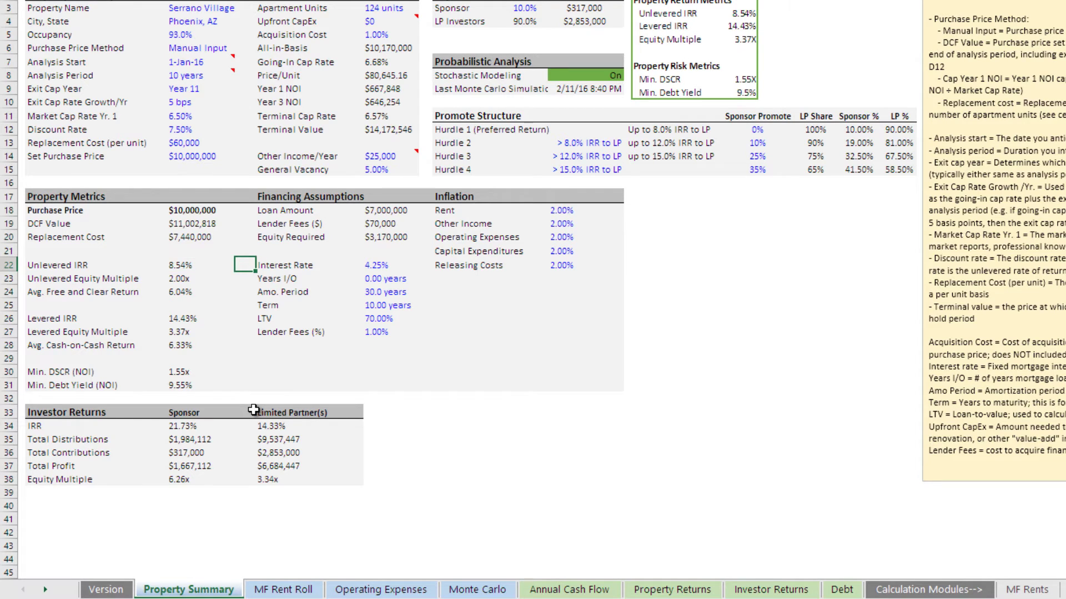
{"action": "key", "text": "F9"}
{"action": "key", "text": "Left"}
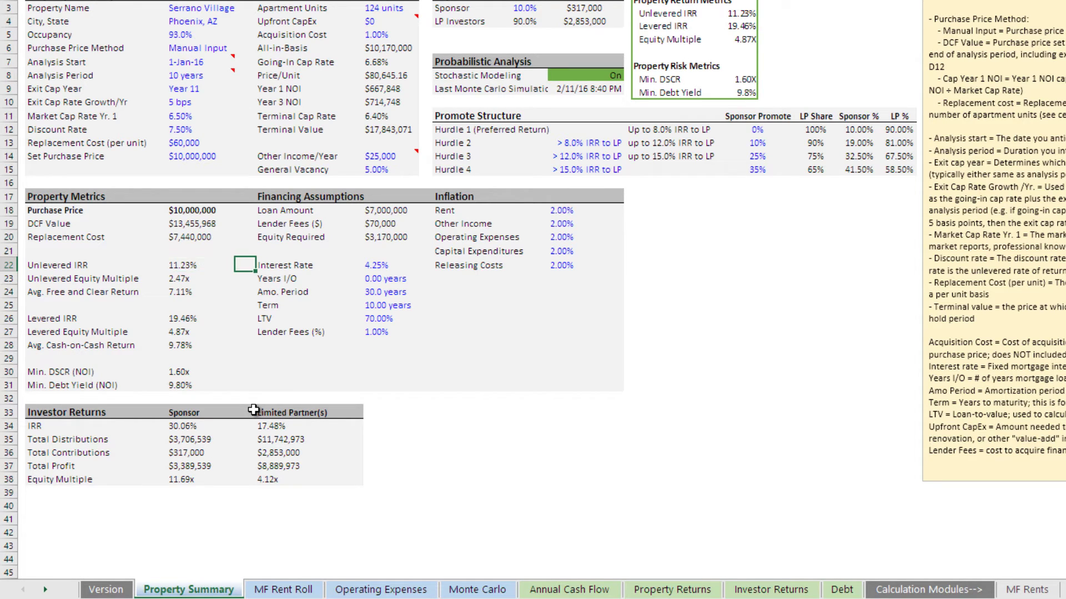
{"action": "key", "text": "Right"}
{"action": "key", "text": "F9"}
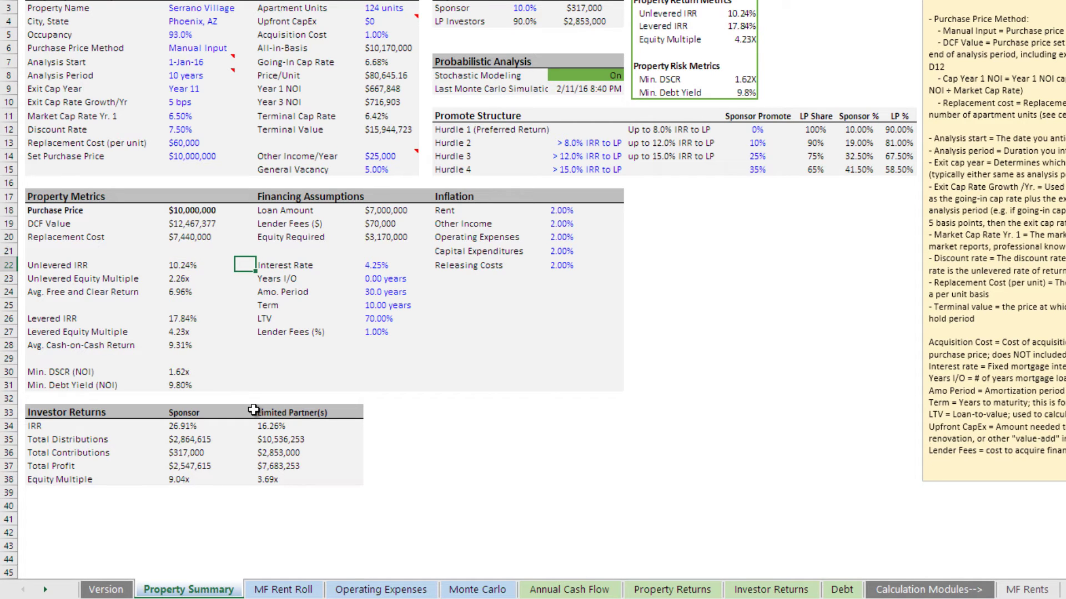
- Set the Monte Carlo sheet's distribution method to Uniform and view the uniform distribution diagram beside the growth rates
{"action": "left_click", "coordinate": [468, 589]}
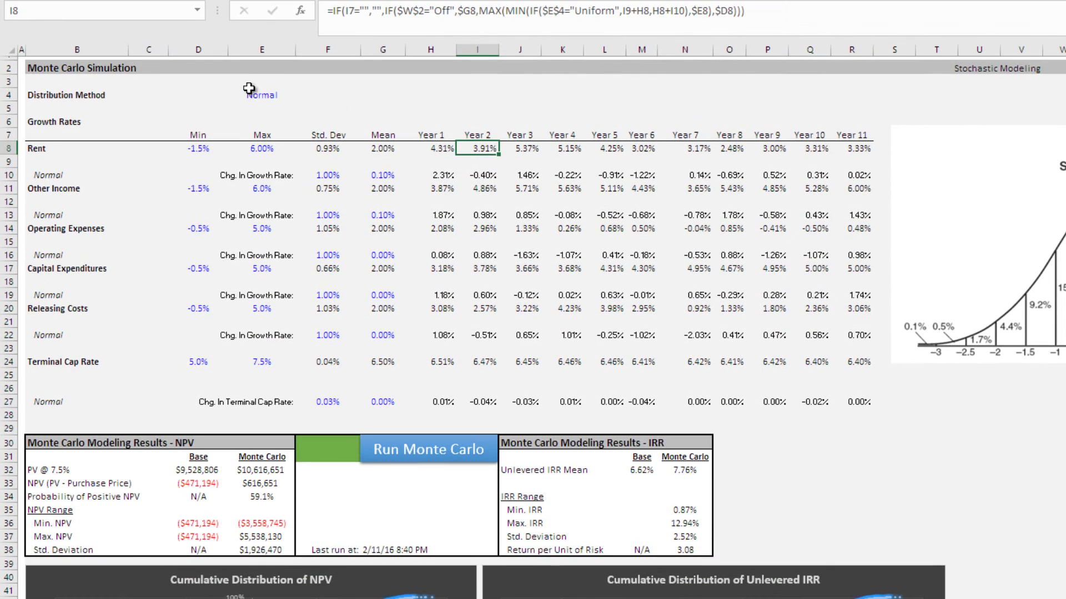
{"action": "left_click", "coordinate": [253, 36]}
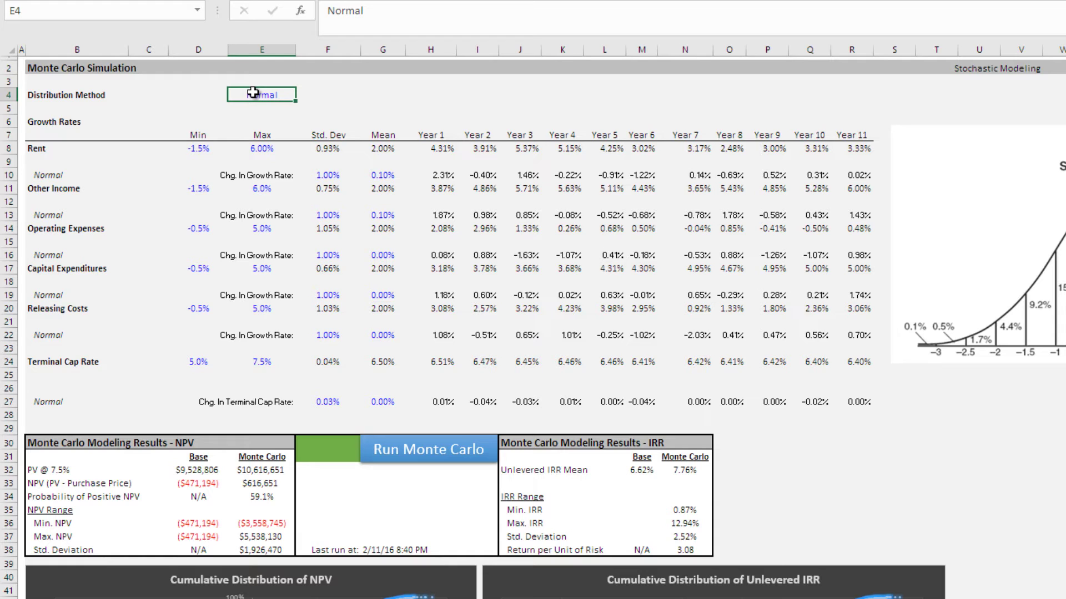
{"action": "key", "text": "alt+Down"}
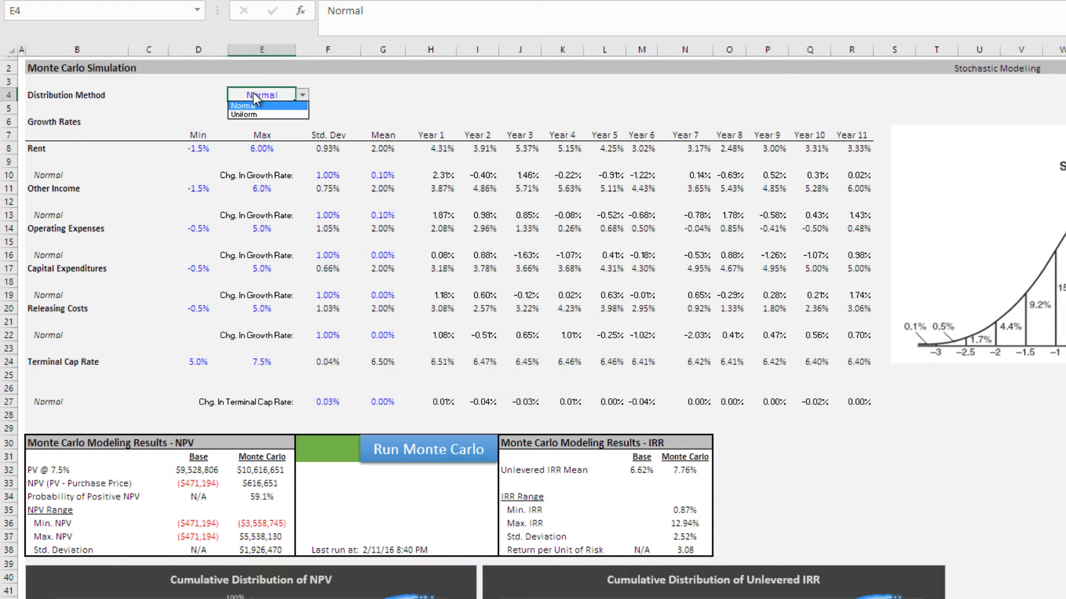
{"action": "left_click", "coordinate": [245, 110]}
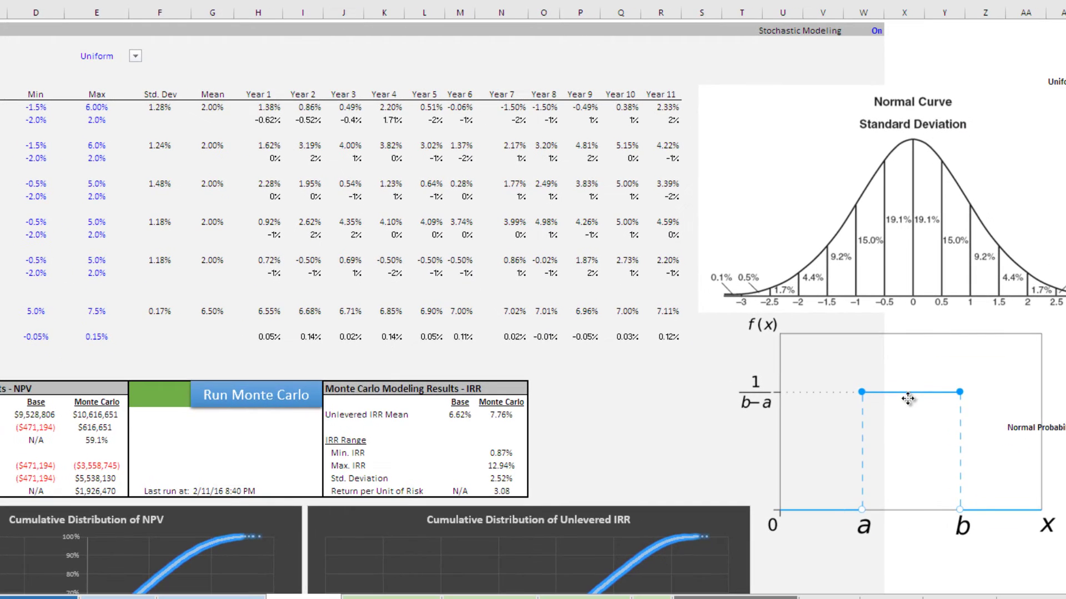
{"action": "left_click", "coordinate": [943, 417]}
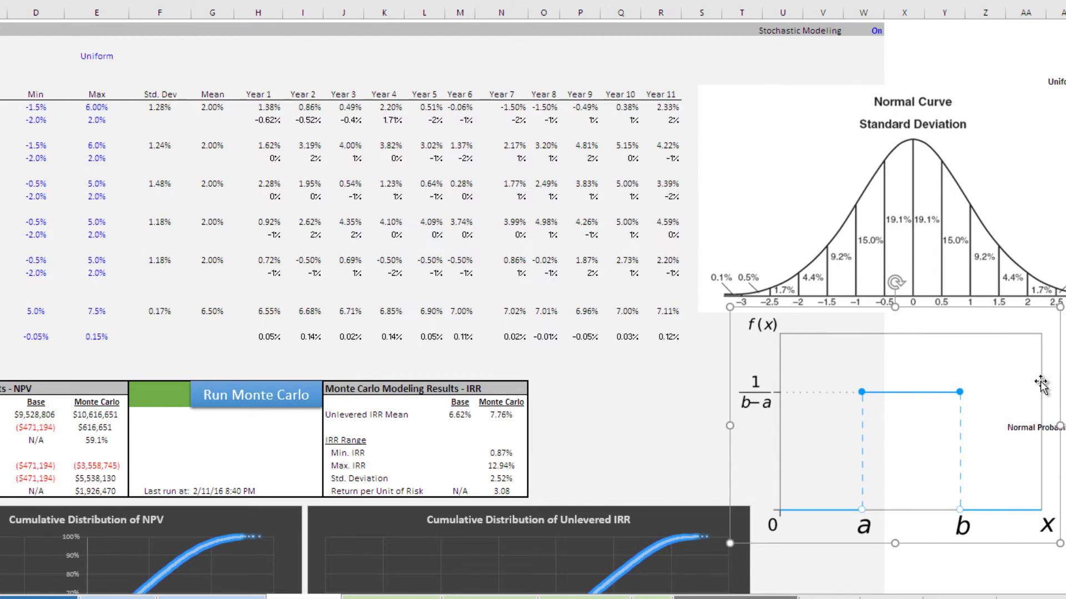
{"action": "key", "text": "Escape"}
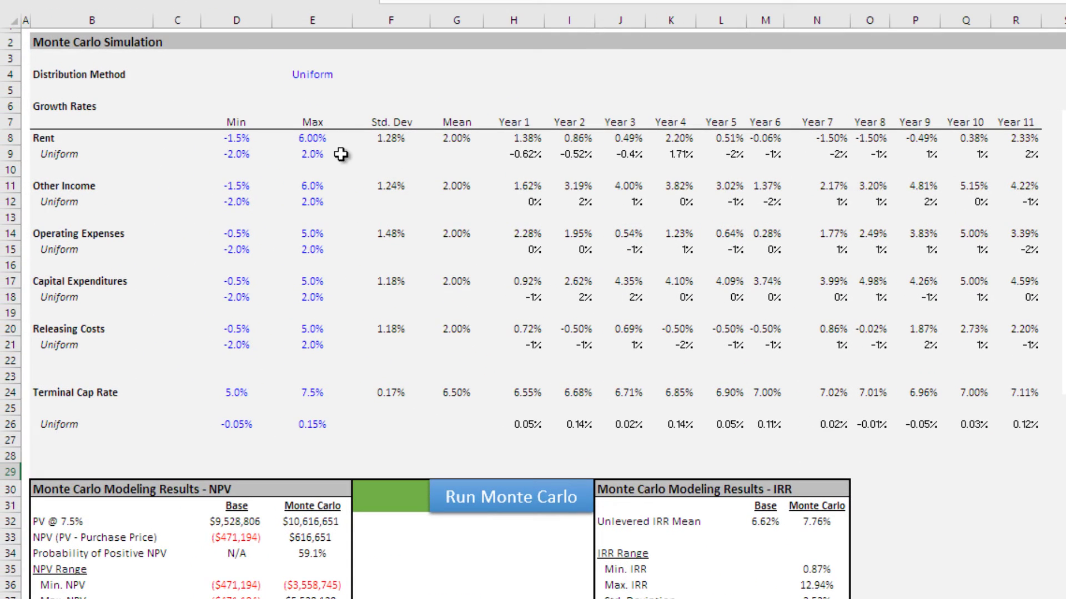
- Examine the Rent row under the uniform method: minimum change, mean, Year 1 change and the Year 1 to Year 3 growth rates
{"action": "left_click", "coordinate": [236, 156]}
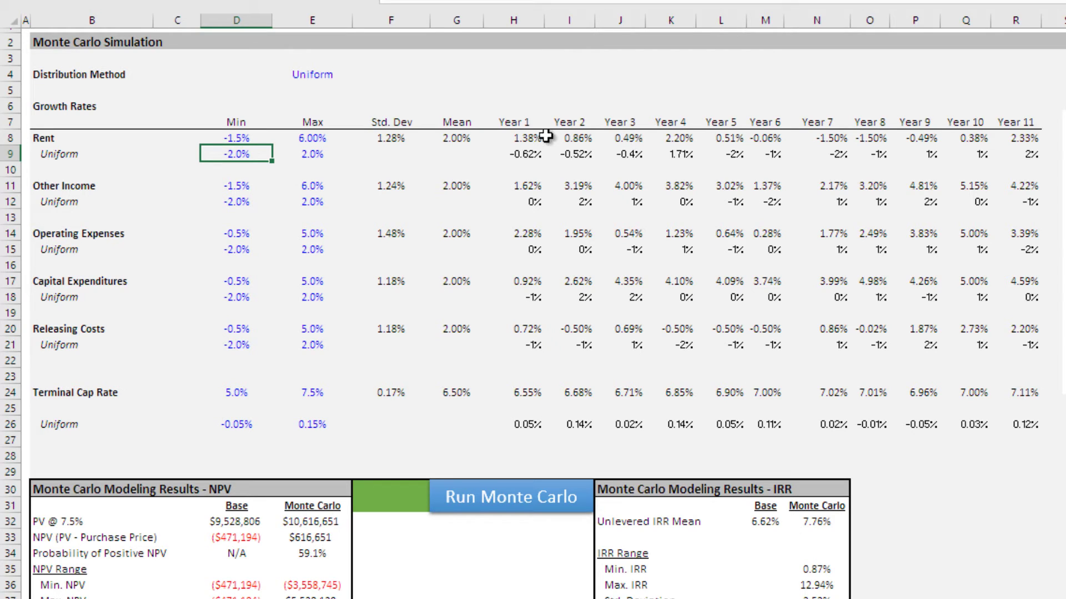
{"action": "left_click", "coordinate": [465, 142]}
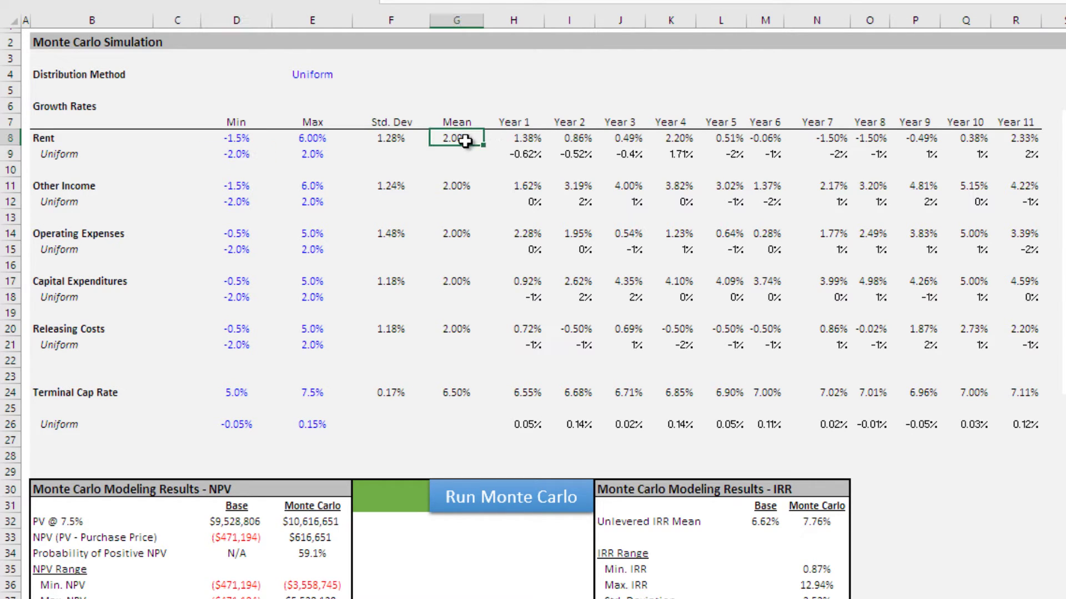
{"action": "left_click", "coordinate": [525, 154]}
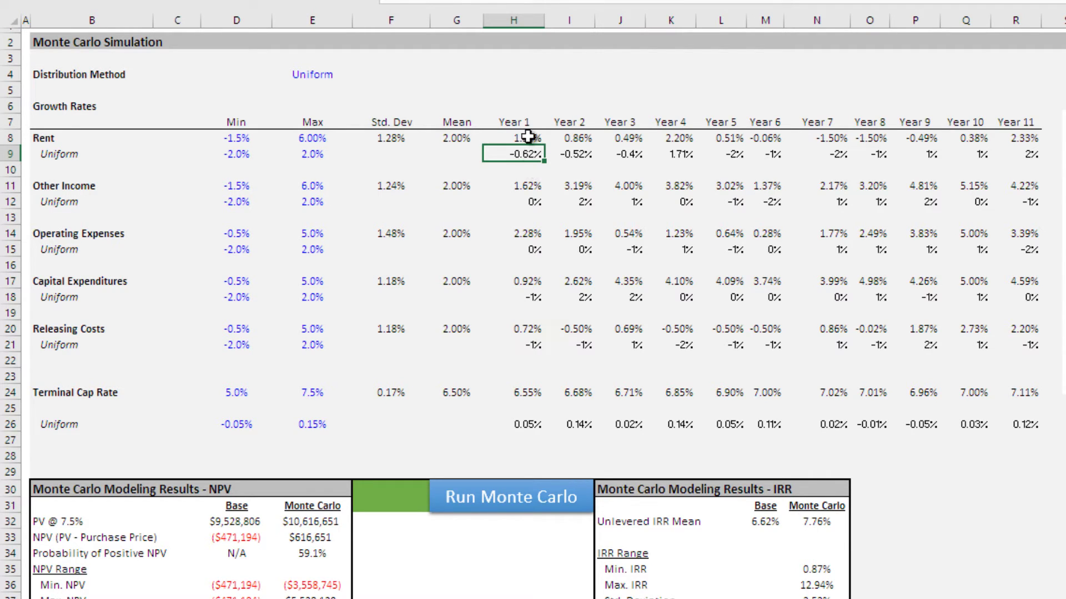
{"action": "left_click", "coordinate": [519, 136]}
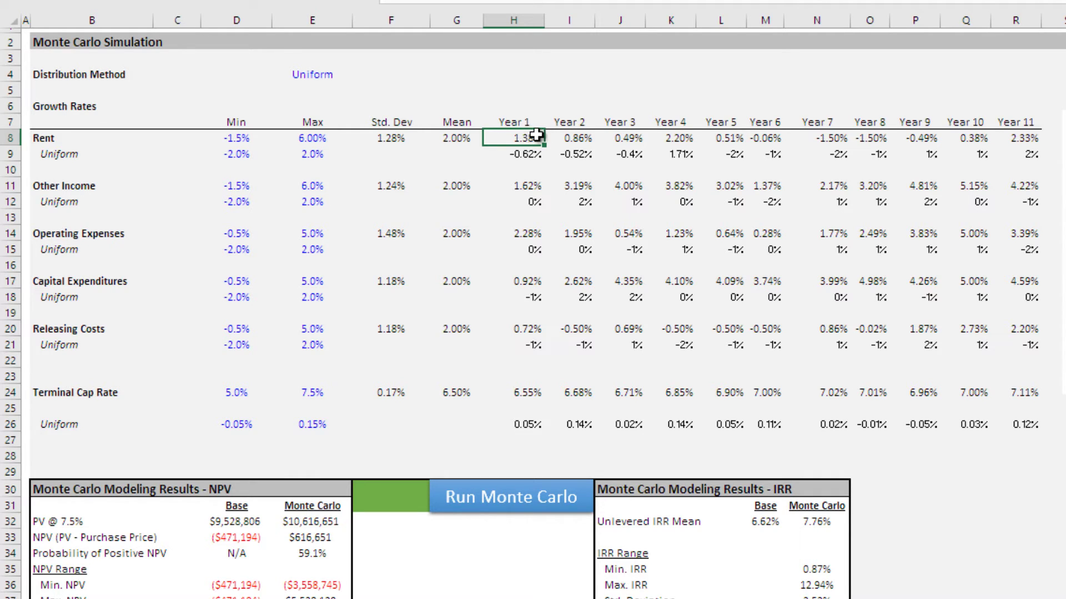
{"action": "left_click", "coordinate": [562, 138]}
{"action": "left_click", "coordinate": [618, 138]}
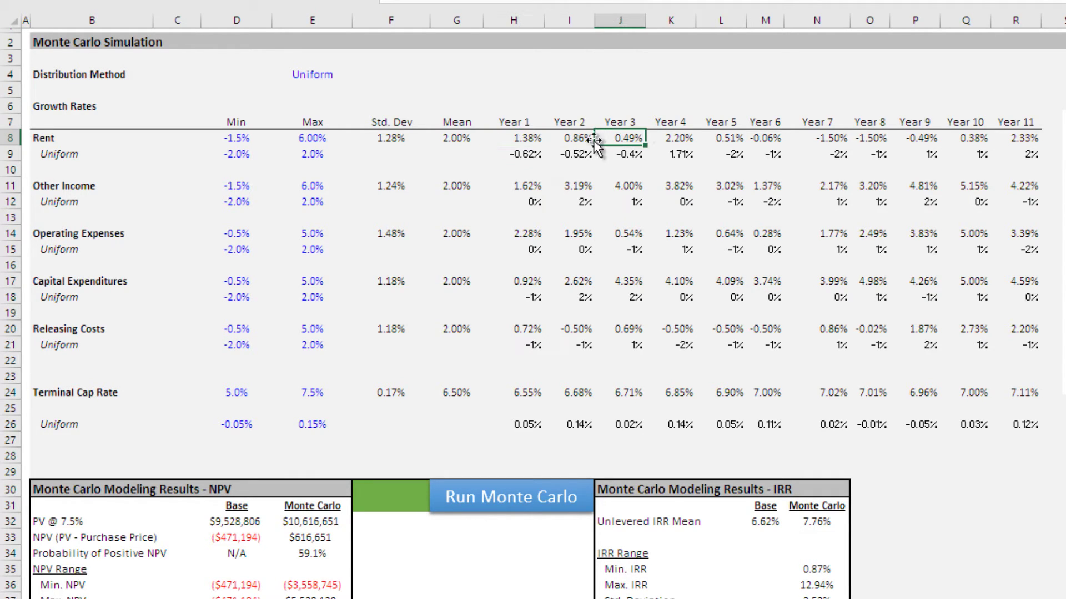
- Inspect the Year 1 uniform change formula for Rent together with its minimum and maximum change inputs
{"action": "left_click", "coordinate": [526, 143]}
{"action": "left_click", "coordinate": [522, 156]}
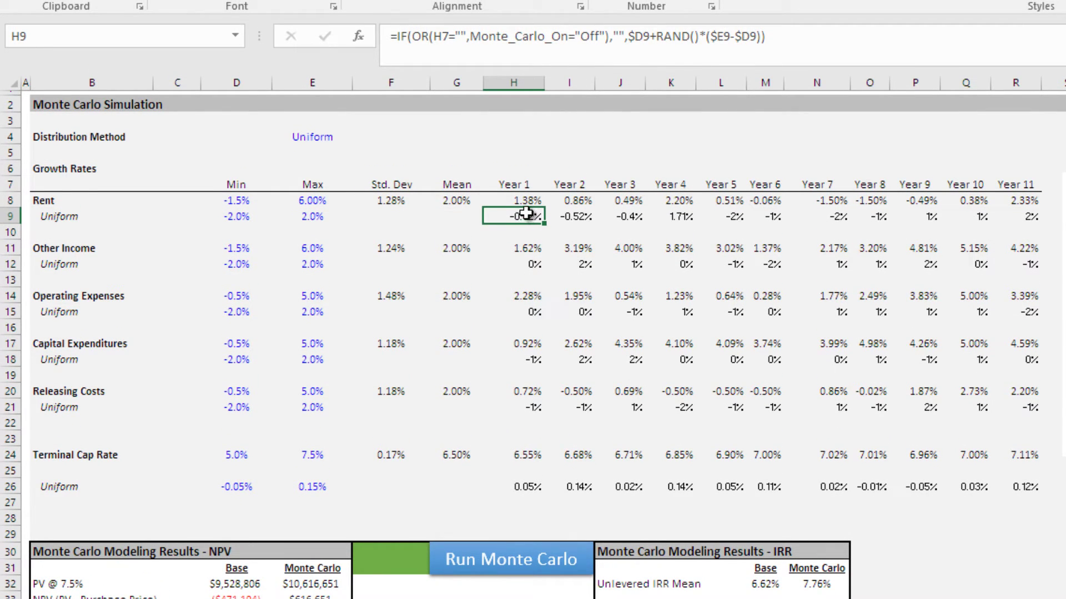
{"action": "left_click", "coordinate": [244, 215]}
{"action": "left_click", "coordinate": [302, 216]}
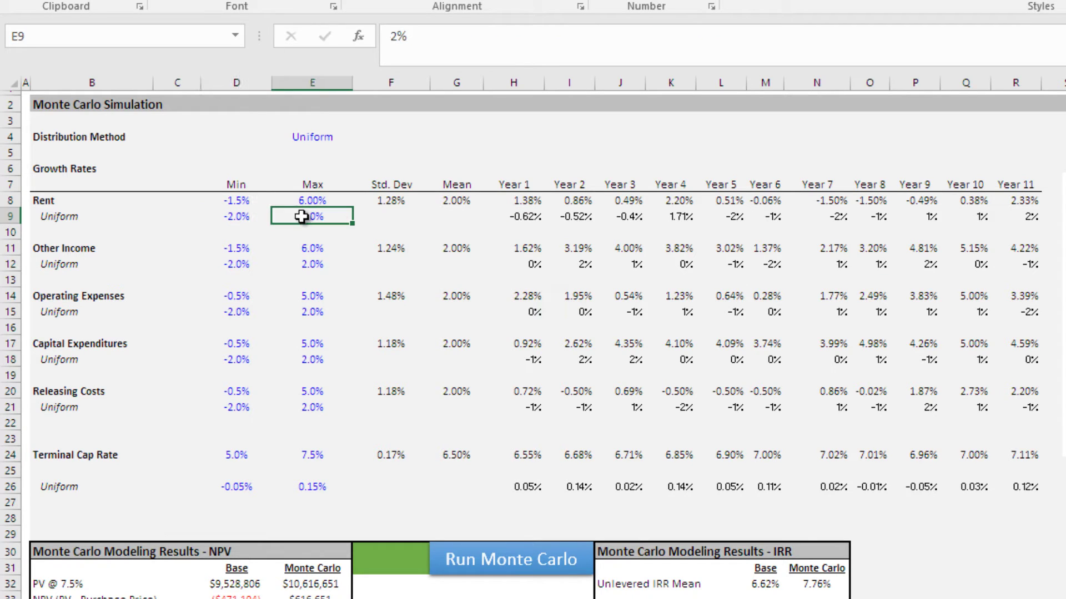
{"action": "left_click", "coordinate": [519, 216]}
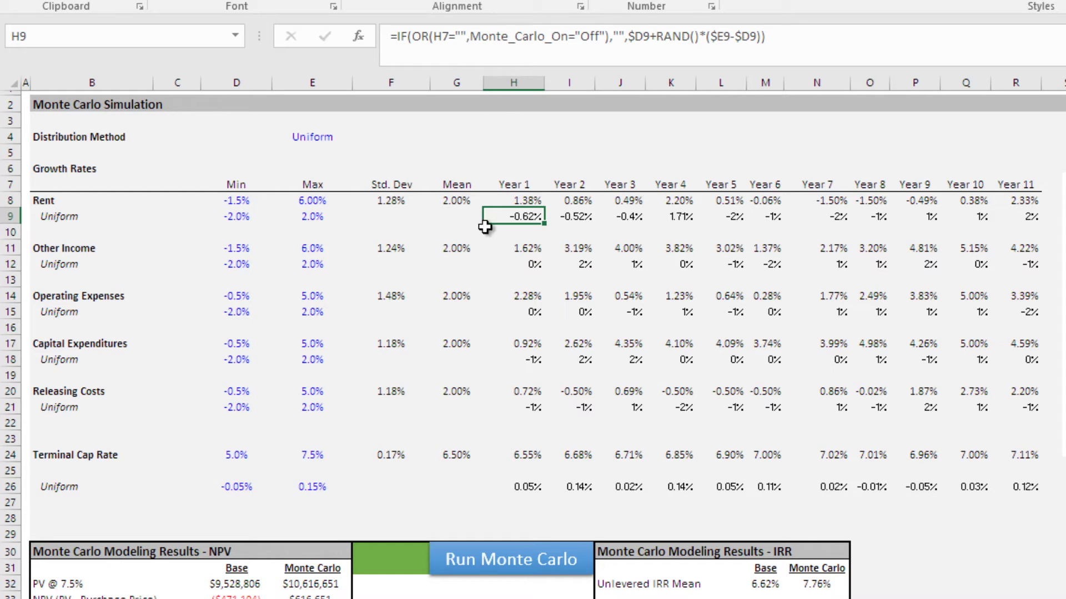
- Compare the Year 1 and Year 2 Rent growth rate formulas with the mean and the uniform change that feed them
{"action": "left_click", "coordinate": [457, 201]}
{"action": "left_click", "coordinate": [523, 201]}
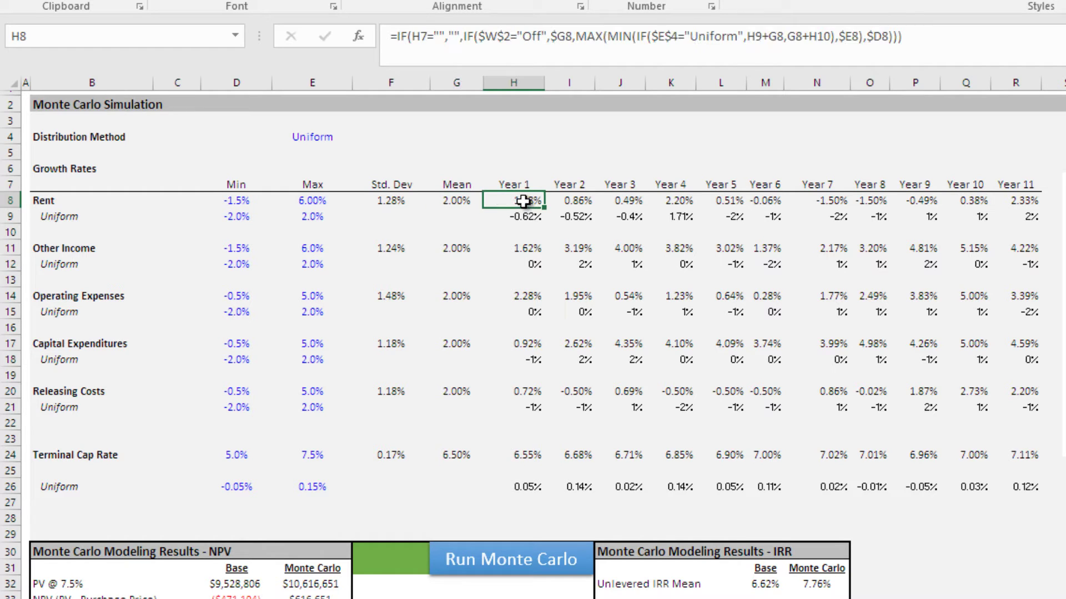
{"action": "left_click", "coordinate": [571, 217]}
{"action": "left_click", "coordinate": [528, 201]}
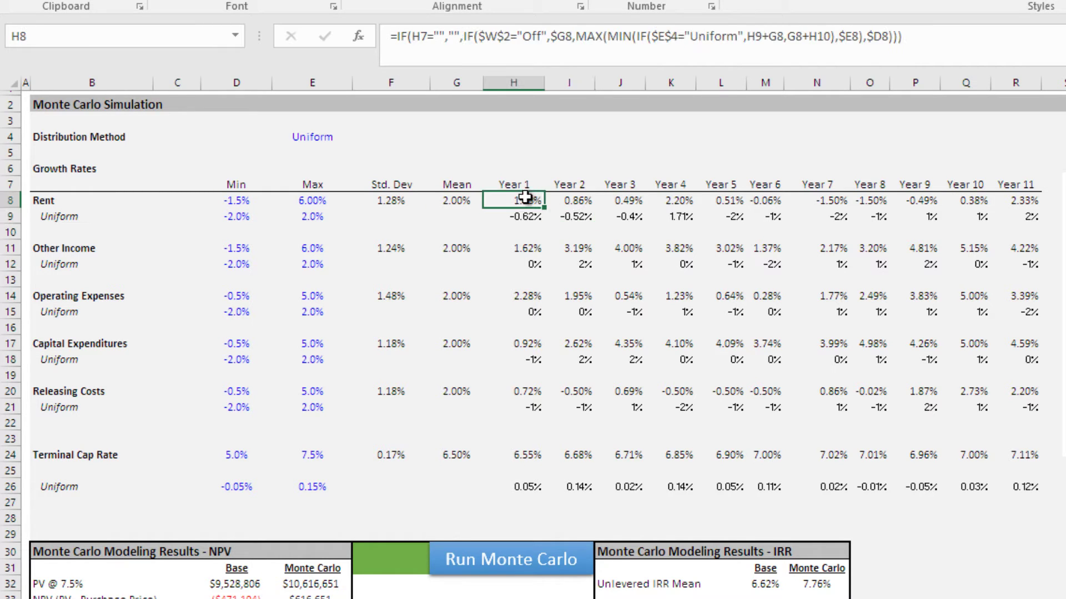
{"action": "left_click", "coordinate": [585, 200]}
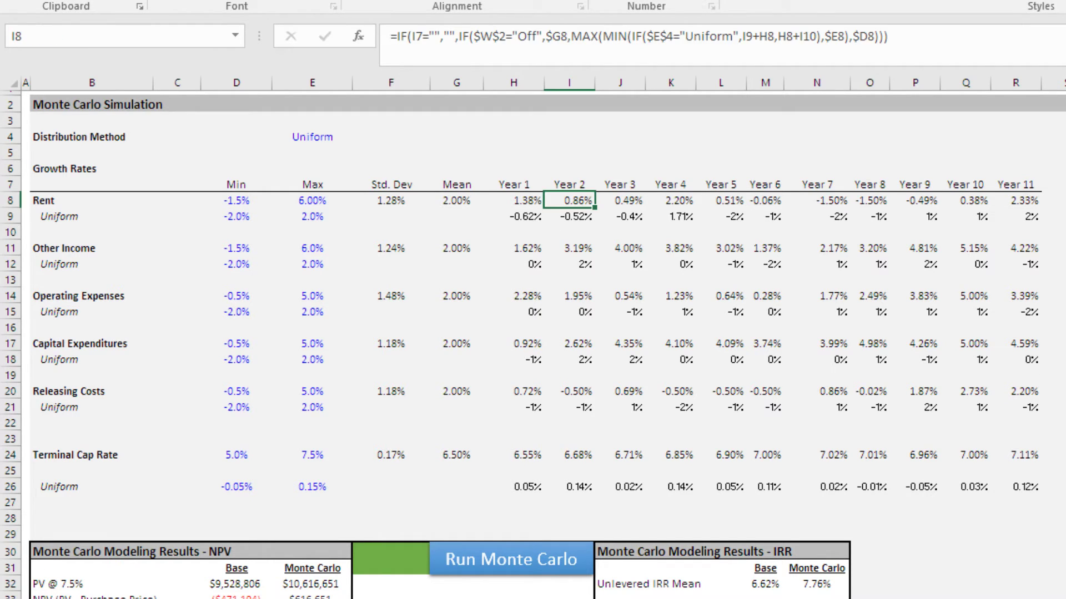
- Set the distribution method on the Monte Carlo sheet back to Normal
{"action": "left_click", "coordinate": [304, 137]}
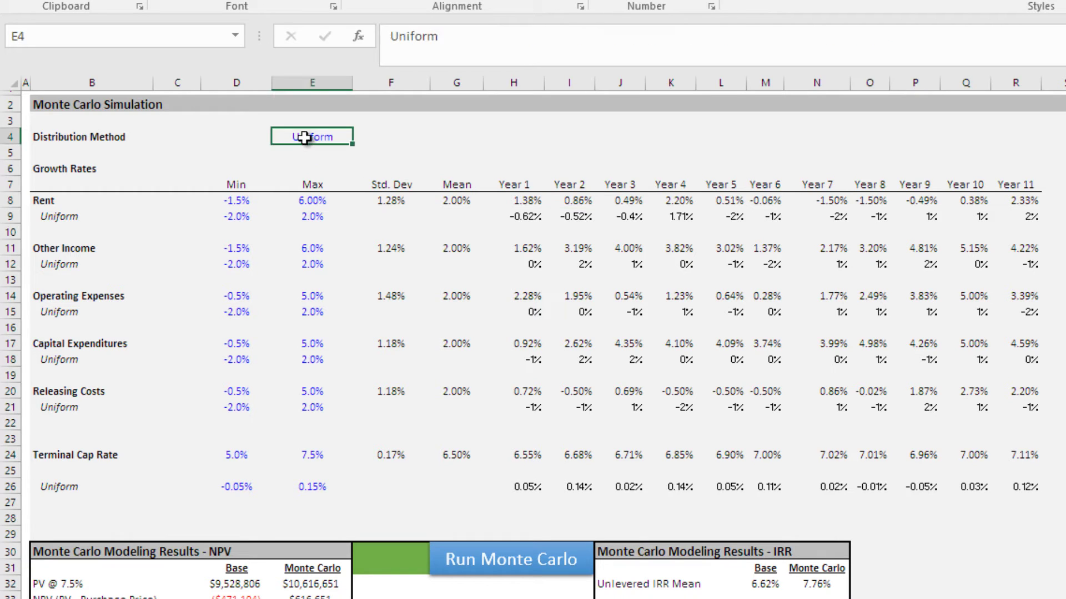
{"action": "left_click", "coordinate": [361, 137]}
{"action": "left_click", "coordinate": [311, 159]}
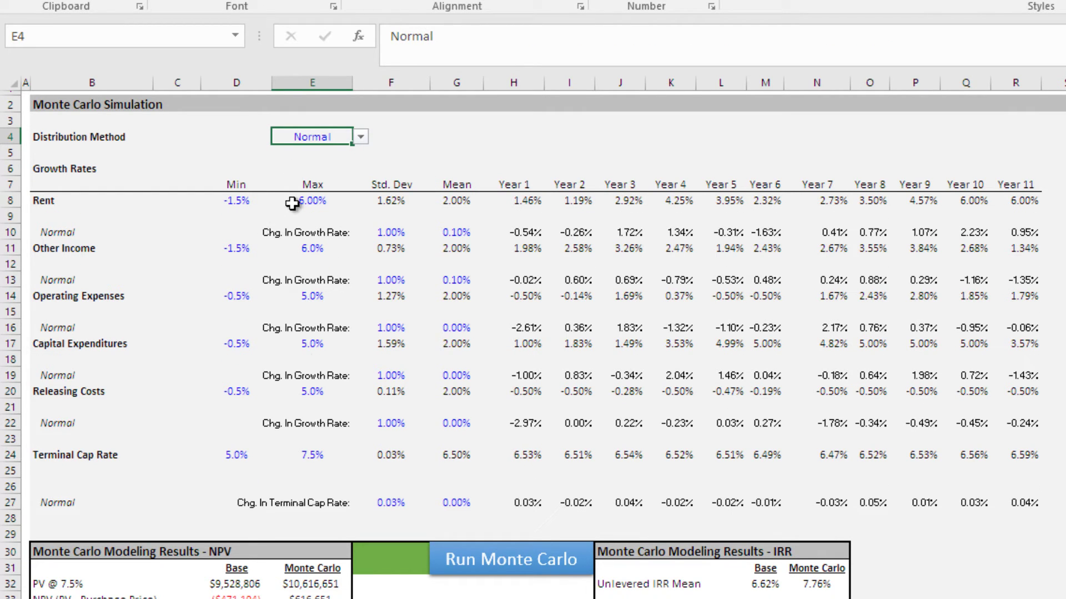
- Examine Rent's minimum, maximum and linked mean, plus the standard deviation and mean of its change in growth rate
{"action": "left_click", "coordinate": [245, 197]}
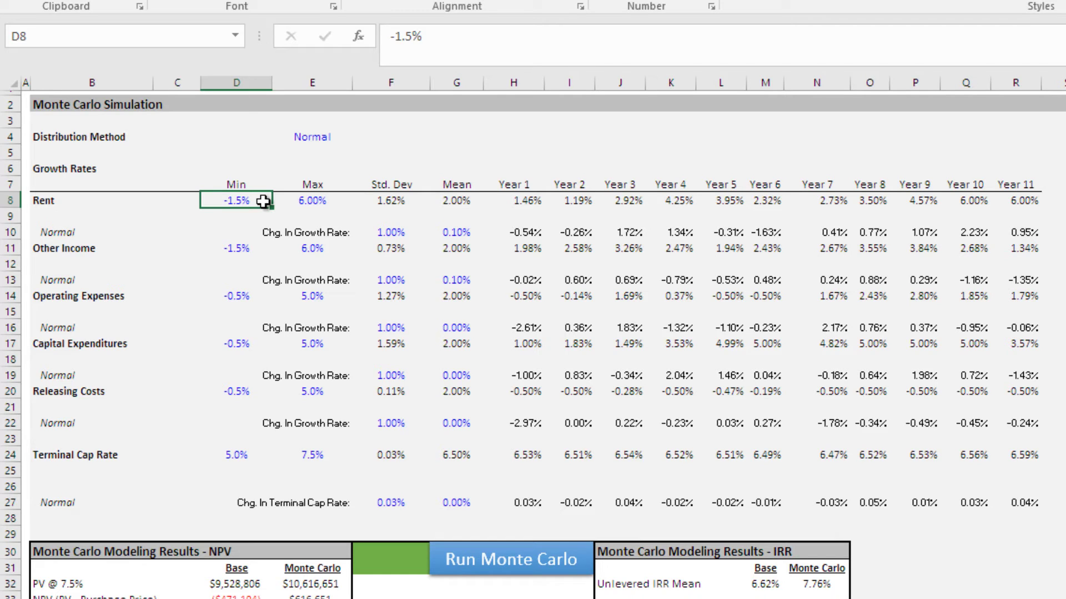
{"action": "left_click", "coordinate": [302, 201]}
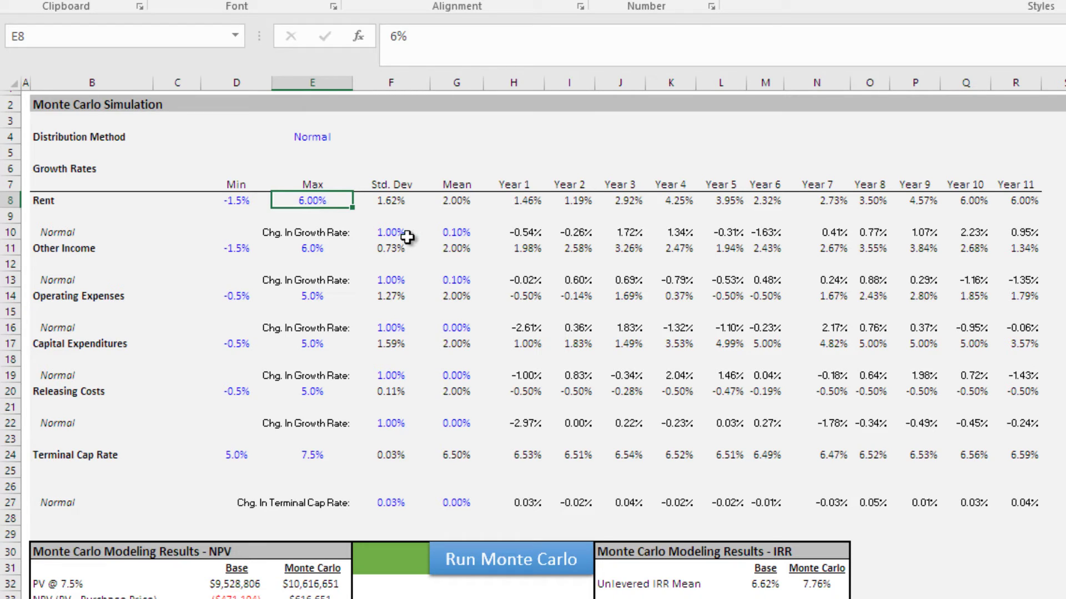
{"action": "left_click", "coordinate": [435, 233]}
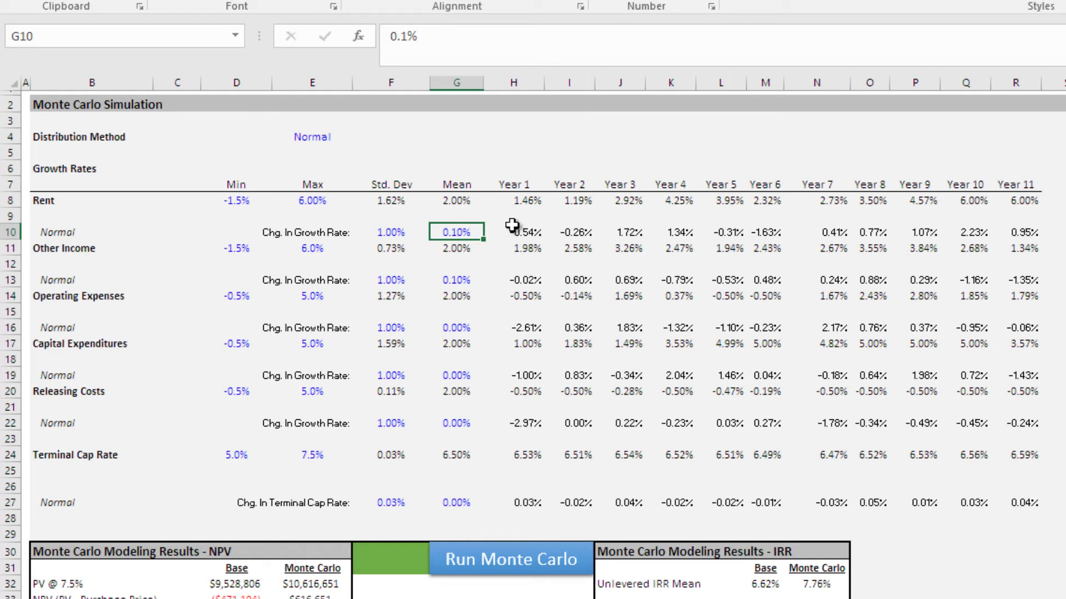
{"action": "left_click_drag", "start_coordinate": [395, 232], "coordinate": [401, 245]}
{"action": "left_click", "coordinate": [399, 236]}
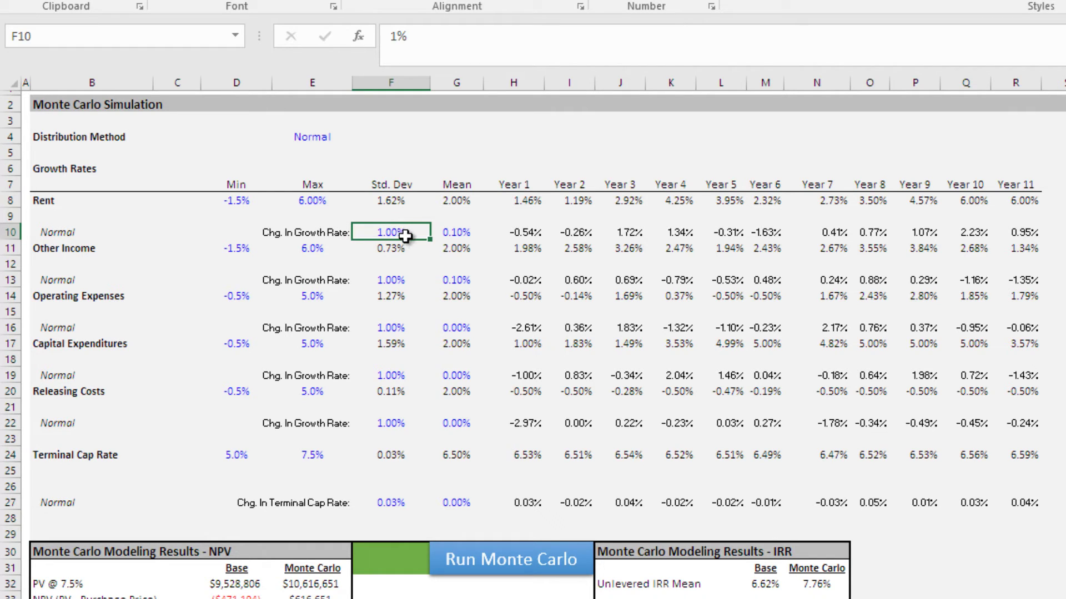
{"action": "left_click", "coordinate": [452, 201]}
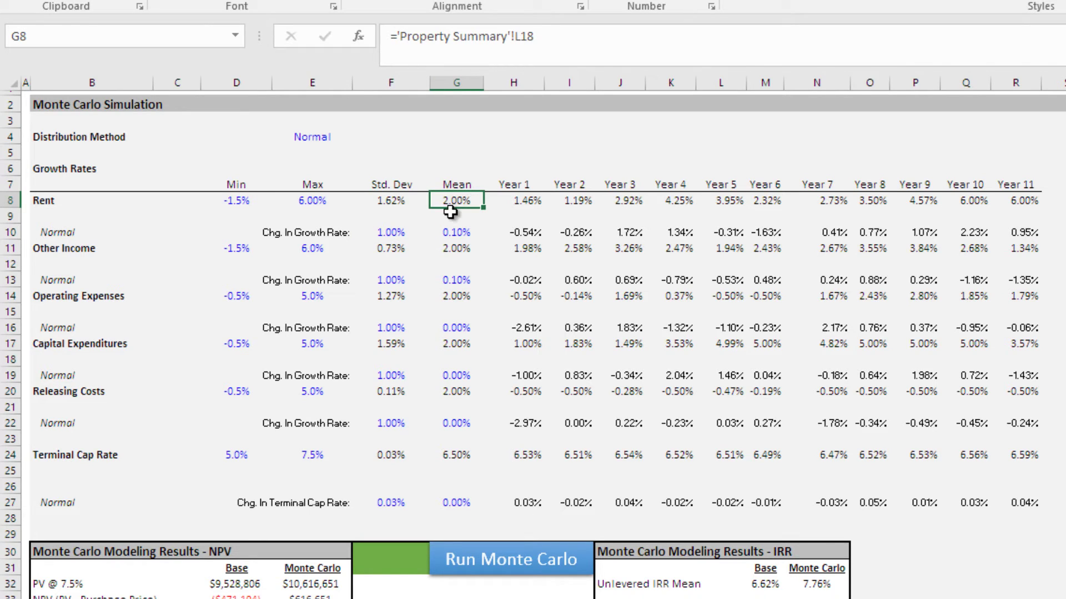
{"action": "left_click", "coordinate": [412, 233]}
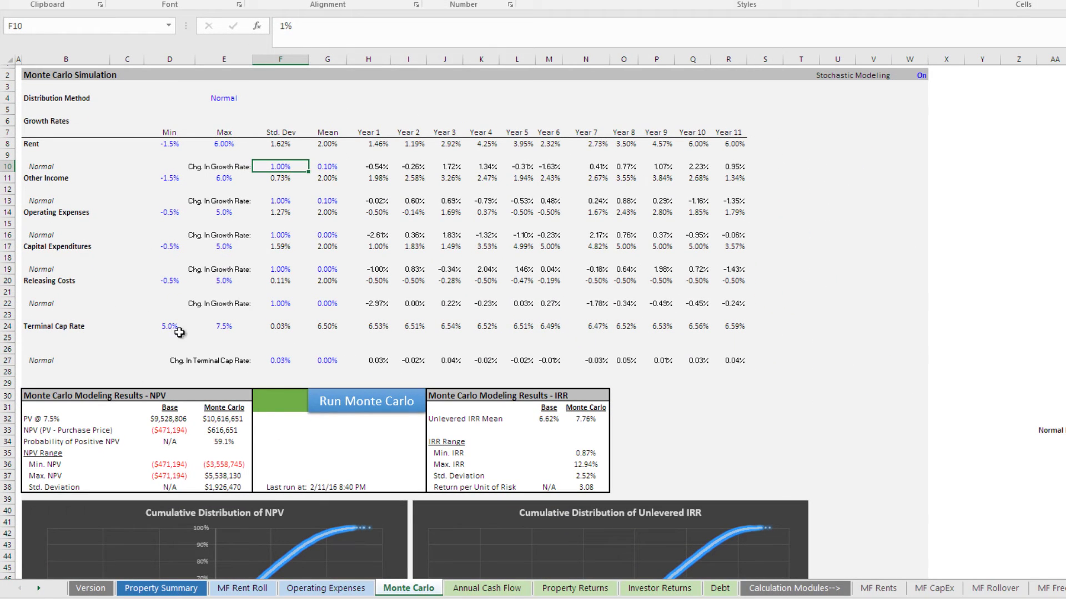
- Review the inputs on the Property Summary, MF Rent Roll and Operating Expenses sheets, and return to the Monte Carlo sheet
{"action": "left_click", "coordinate": [169, 588]}
{"action": "left_click", "coordinate": [238, 588]}
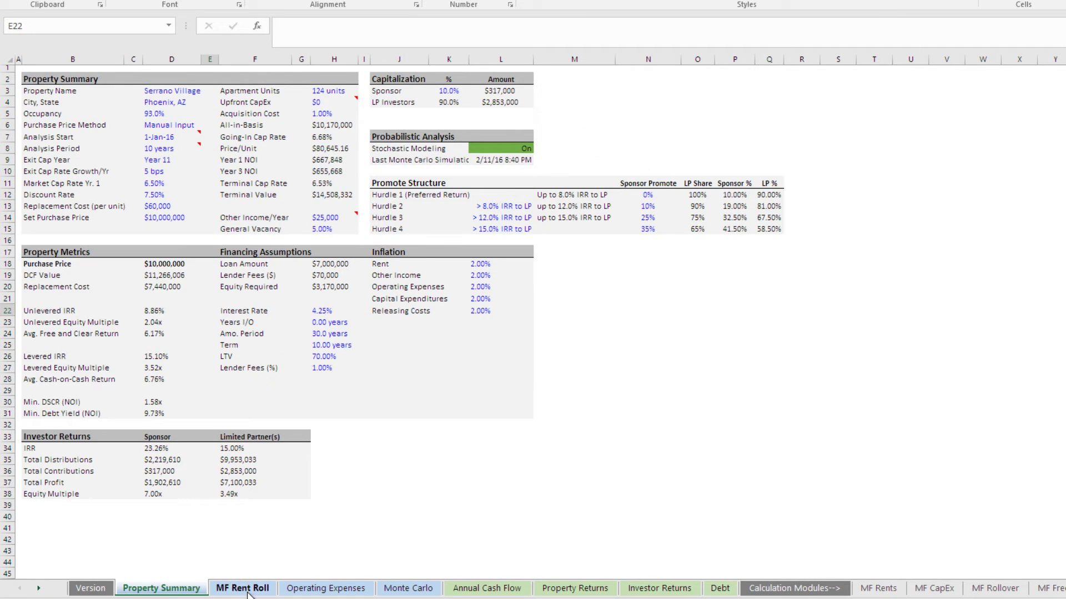
{"action": "left_click", "coordinate": [166, 591]}
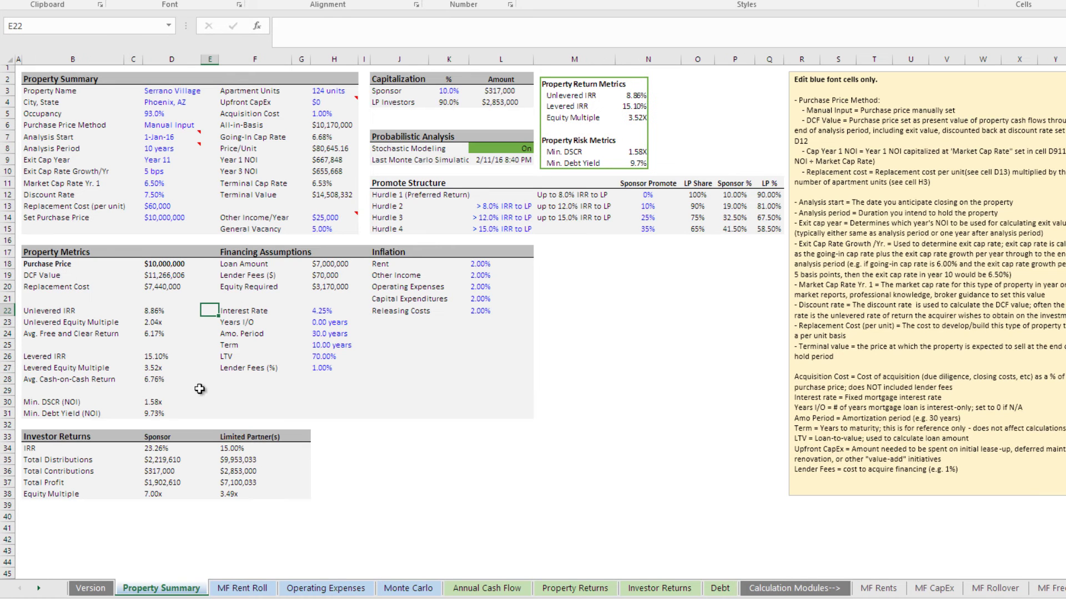
{"action": "left_click", "coordinate": [247, 592]}
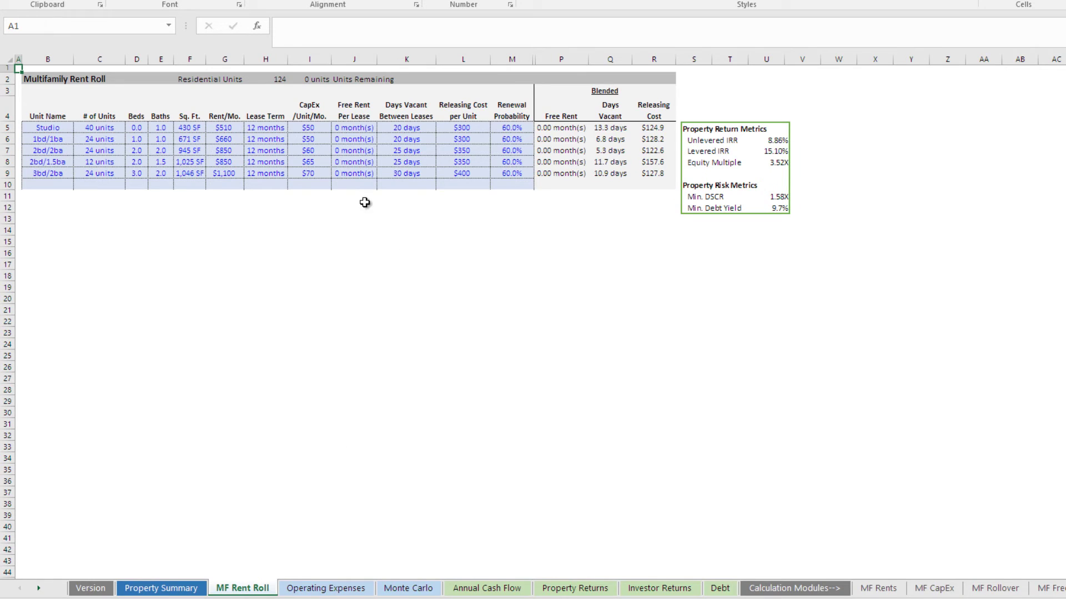
{"action": "left_click", "coordinate": [333, 589]}
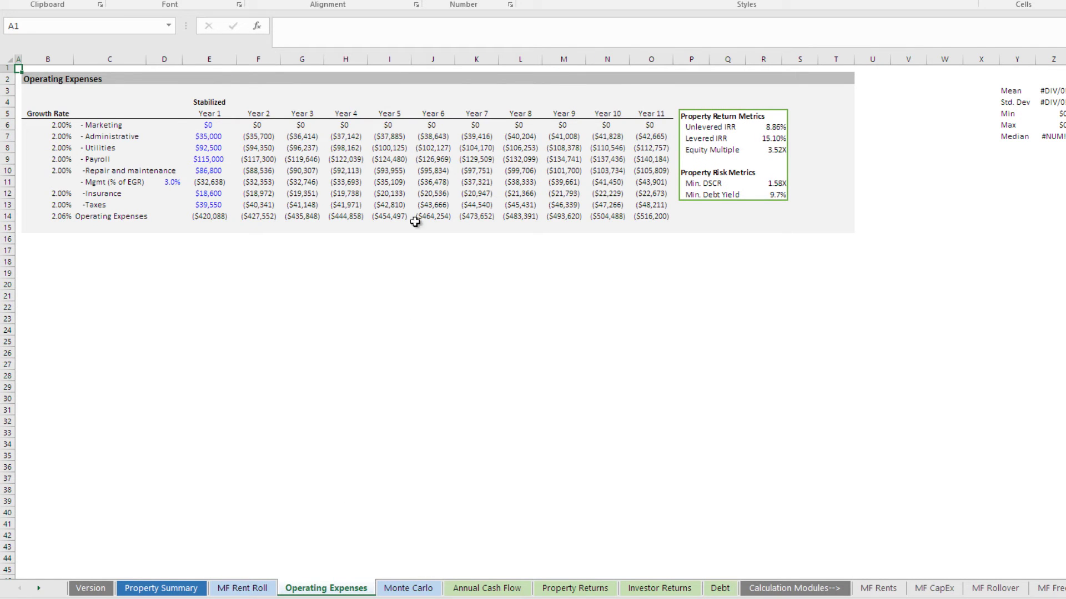
{"action": "left_click", "coordinate": [409, 589]}
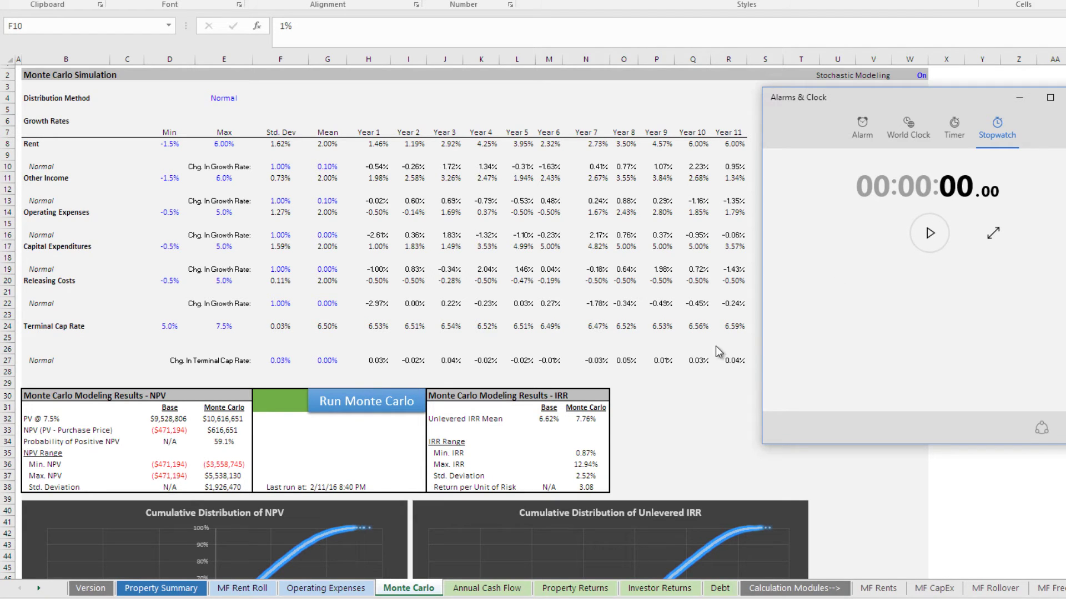
- Start the stopwatch in Alarms & Clock, run the Monte Carlo simulation, and bring the stopwatch back to time it
{"action": "left_click", "coordinate": [930, 236]}
{"action": "left_click", "coordinate": [378, 401]}
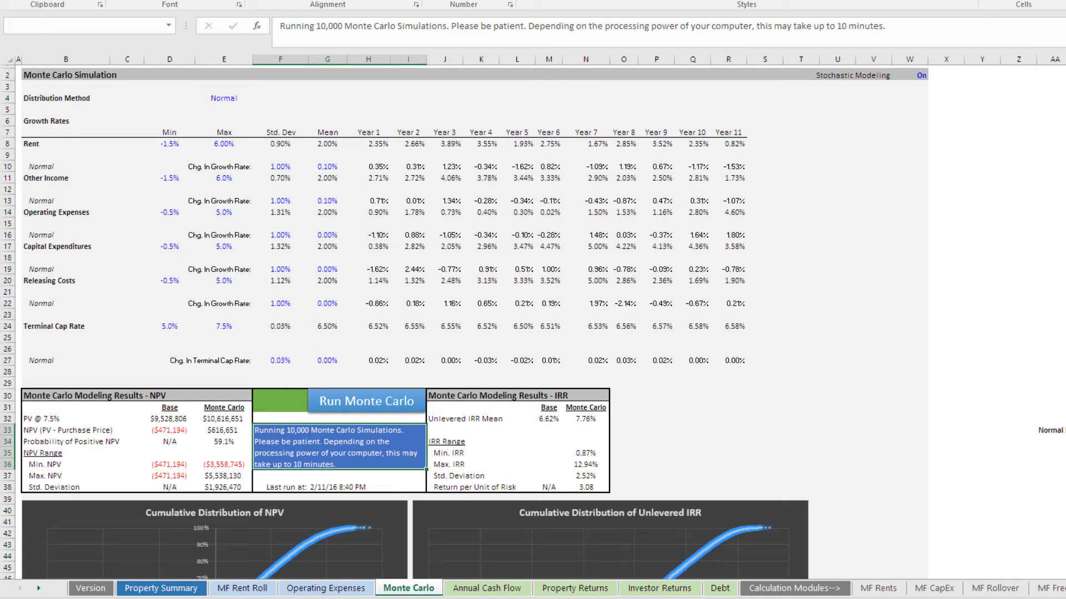
{"action": "key", "text": "alt+Tab"}
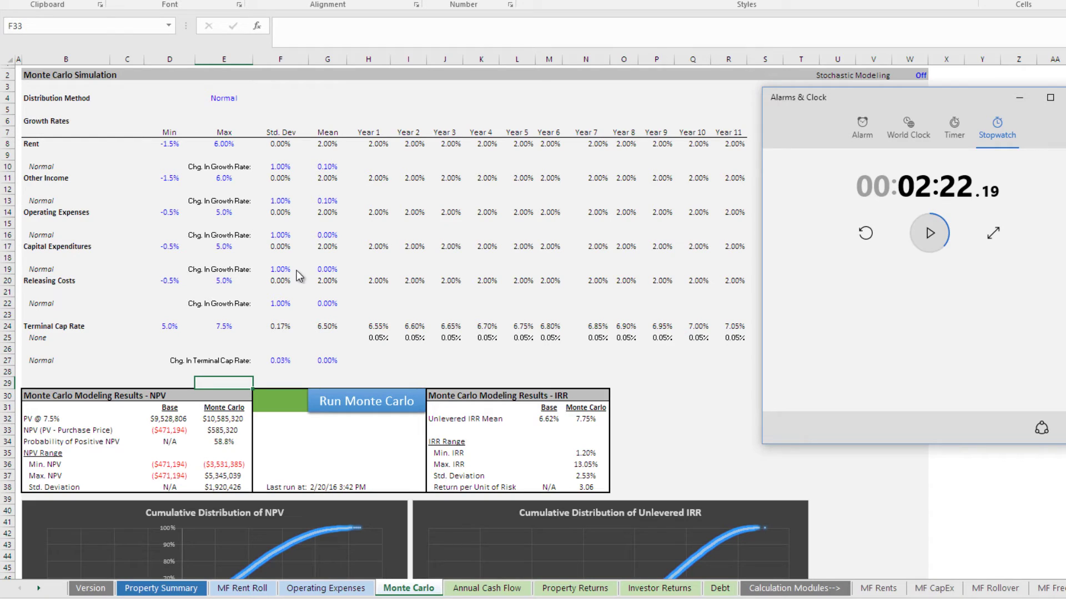
- Check the recalculate cell, the status message area, the last run timestamp and the stopwatch's elapsed time for the simulation
{"action": "left_click", "coordinate": [280, 428]}
{"action": "left_click", "coordinate": [281, 404]}
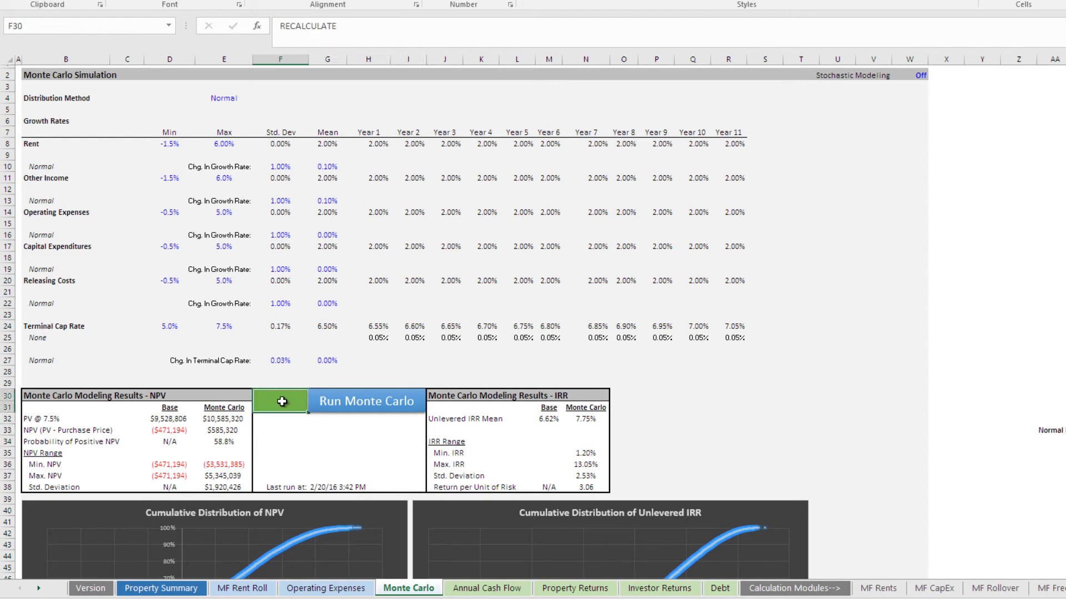
{"action": "left_click", "coordinate": [272, 441]}
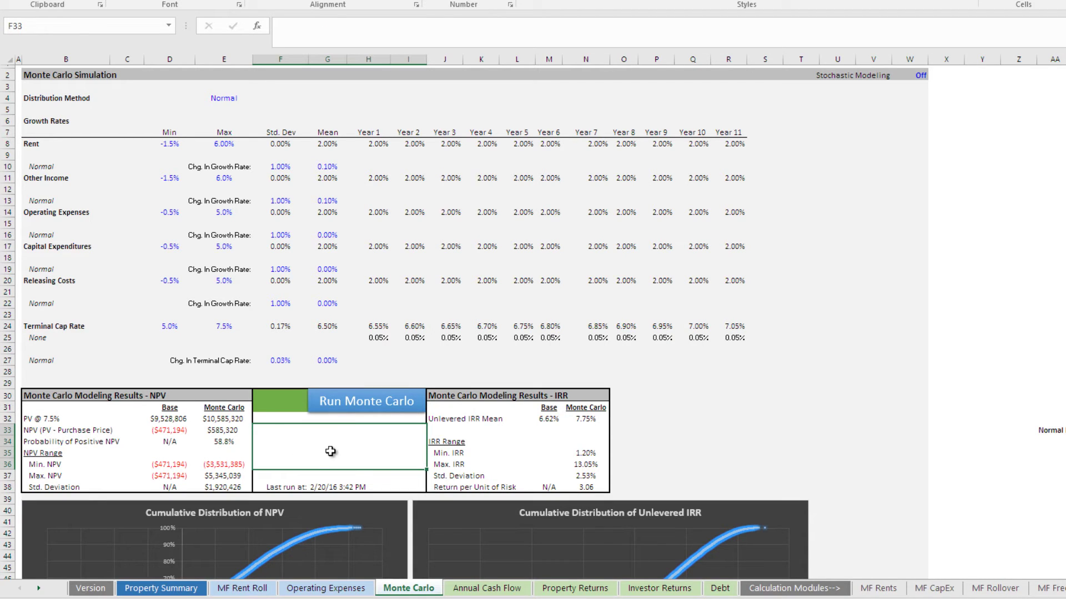
{"action": "left_click", "coordinate": [315, 487]}
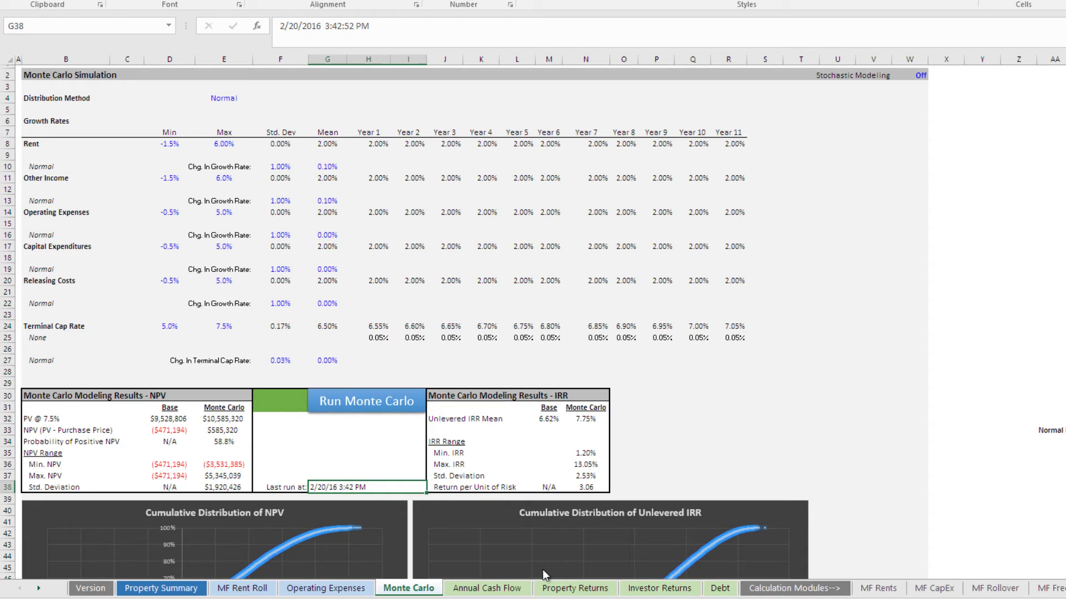
{"action": "left_click", "coordinate": [583, 598]}
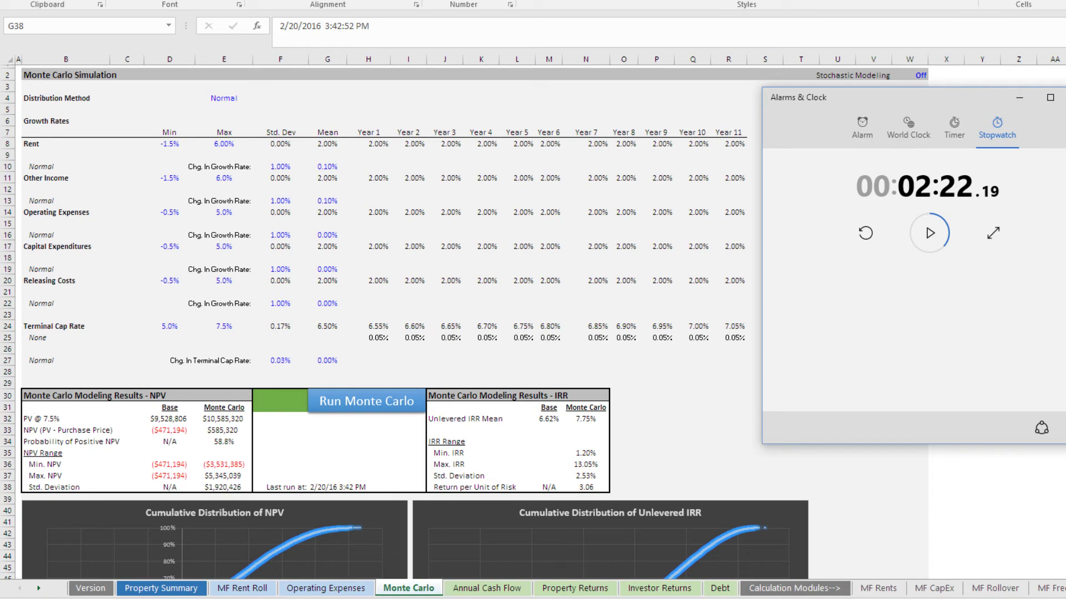
{"action": "key", "text": "alt+Tab"}
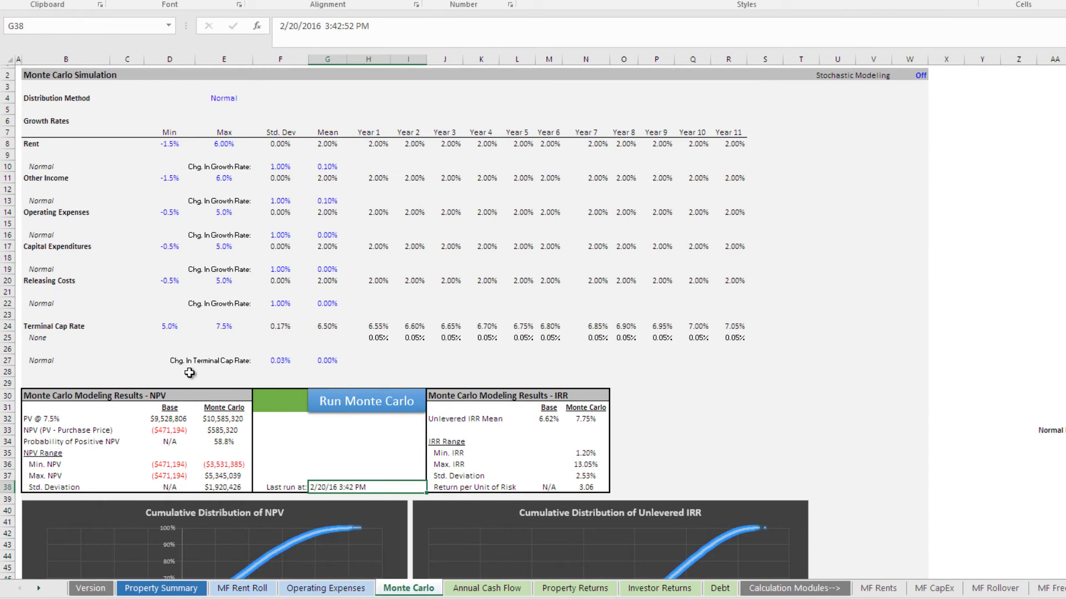
- Compare the Base and Monte Carlo present values at 7.5% in the NPV results table
{"action": "scroll", "coordinate": [189, 374], "scroll_direction": "down", "scroll_amount": 2}
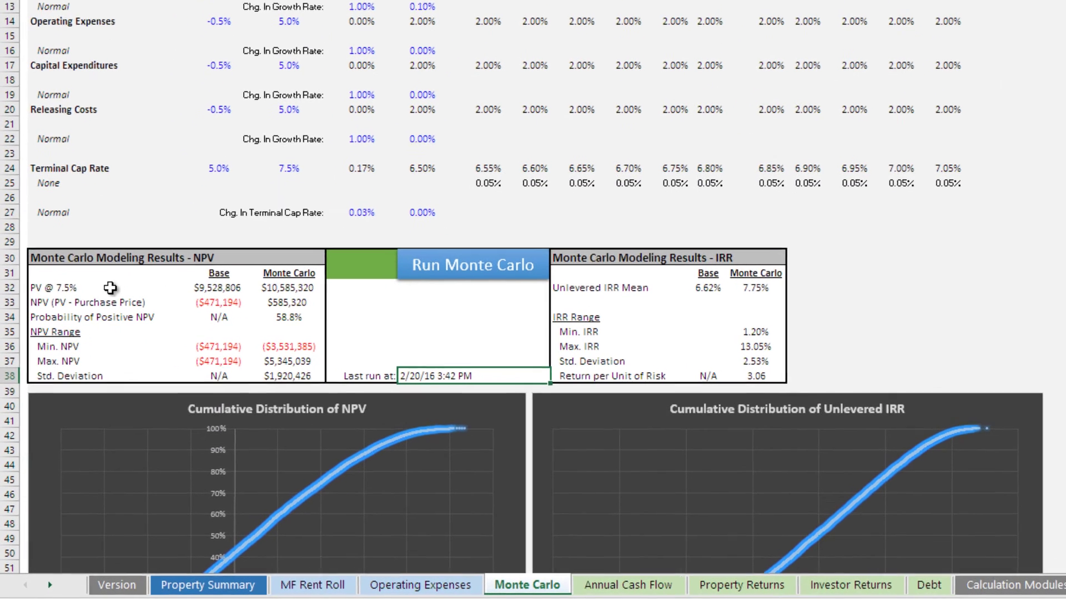
{"action": "left_click", "coordinate": [60, 289]}
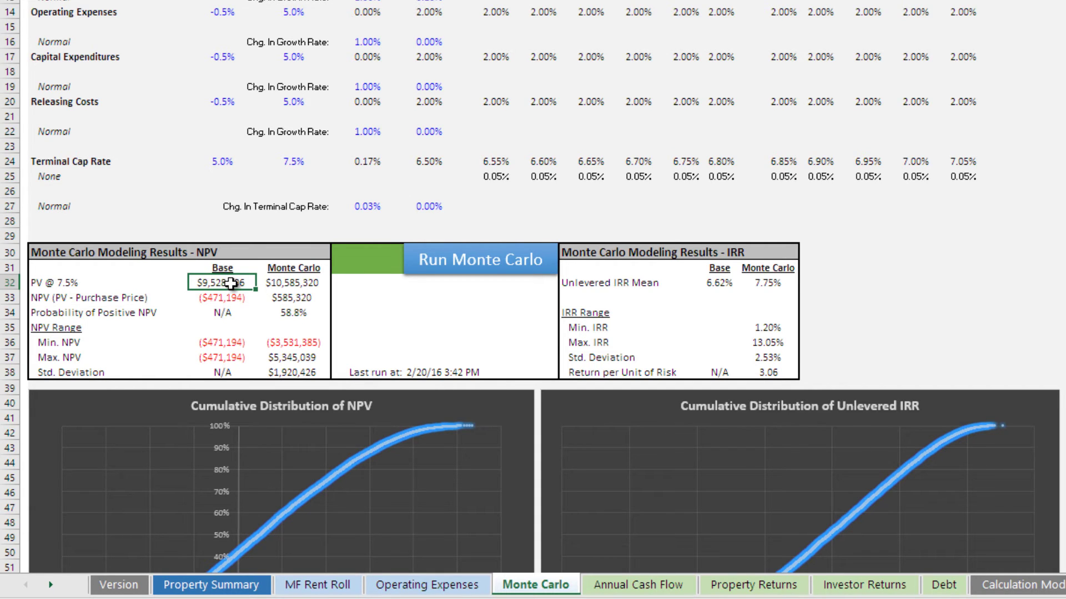
{"action": "scroll", "coordinate": [230, 284], "scroll_direction": "up", "scroll_amount": 1}
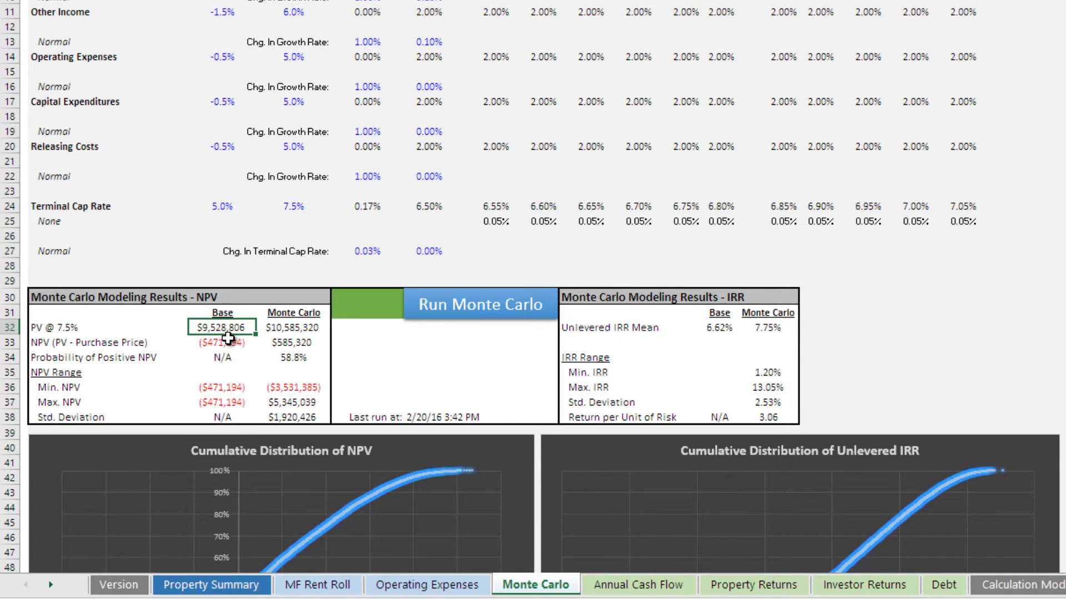
{"action": "left_click", "coordinate": [275, 330]}
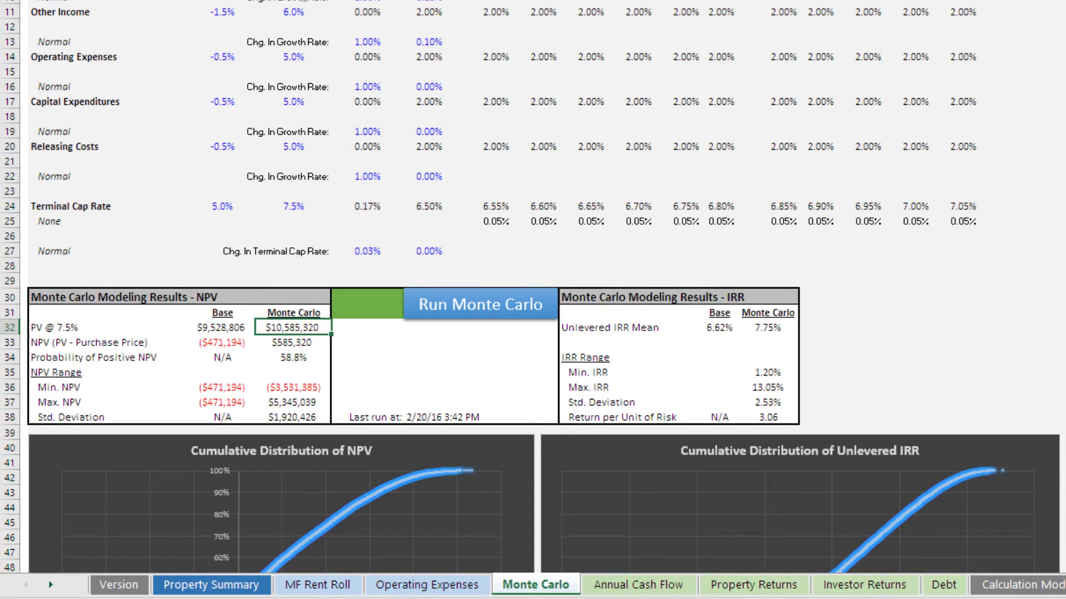
{"action": "left_click", "coordinate": [232, 331]}
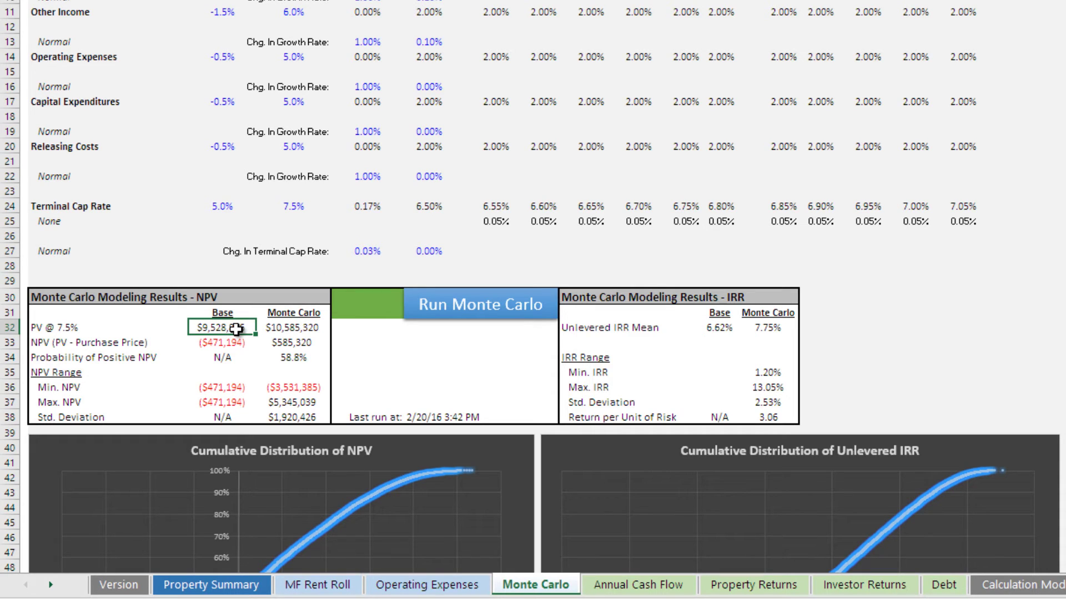
{"action": "left_click", "coordinate": [284, 325]}
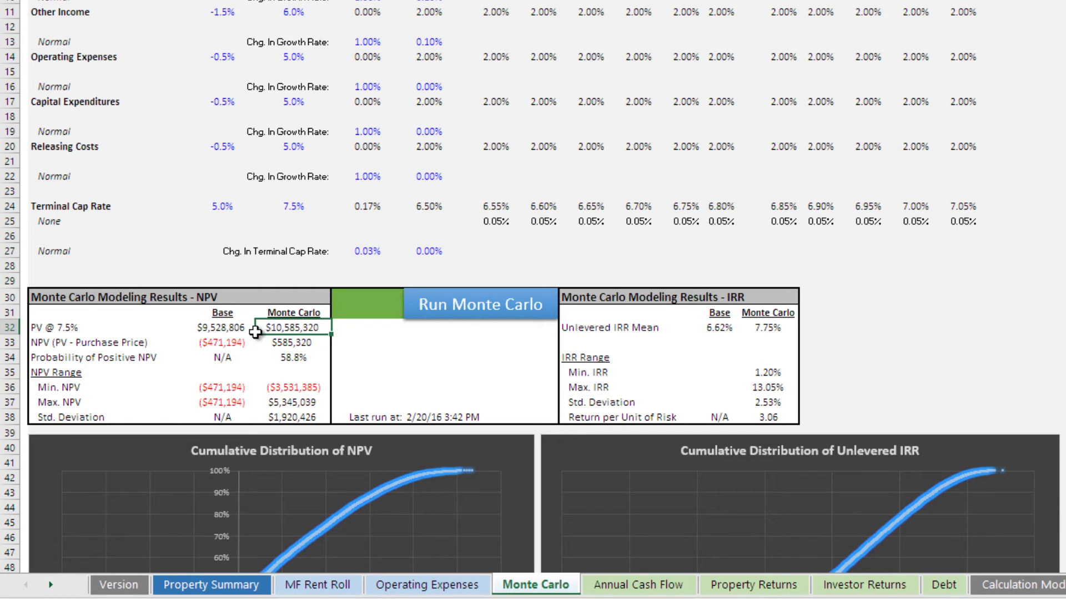
{"action": "left_click", "coordinate": [220, 326]}
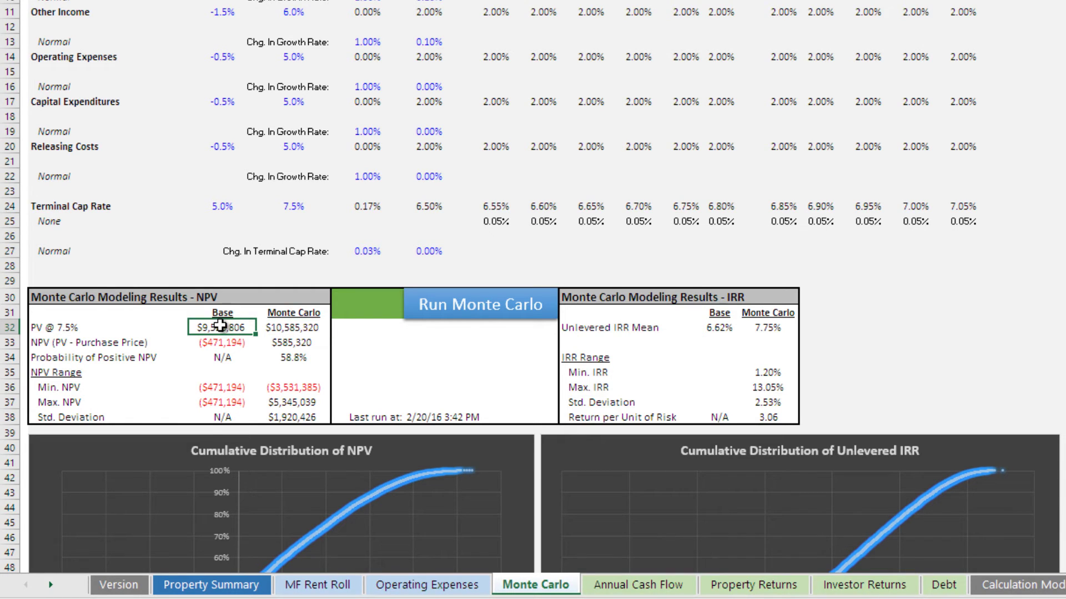
{"action": "left_click", "coordinate": [288, 329]}
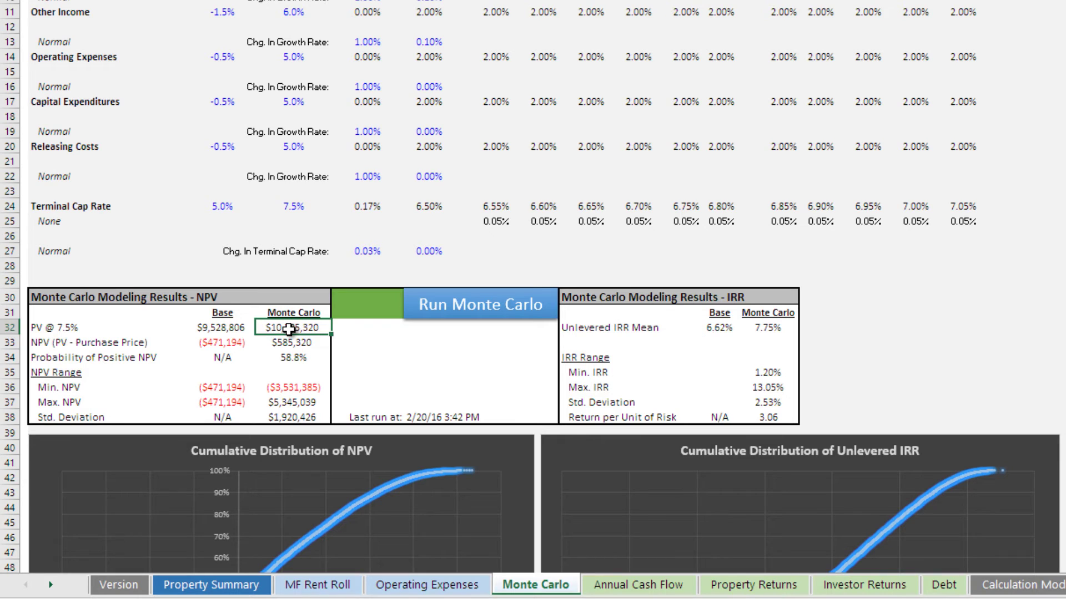
- Examine how the Base and Monte Carlo present values relate to NPV, and review the Monte Carlo probability of positive NPV
{"action": "scroll", "coordinate": [288, 315], "scroll_direction": "down", "scroll_amount": 5}
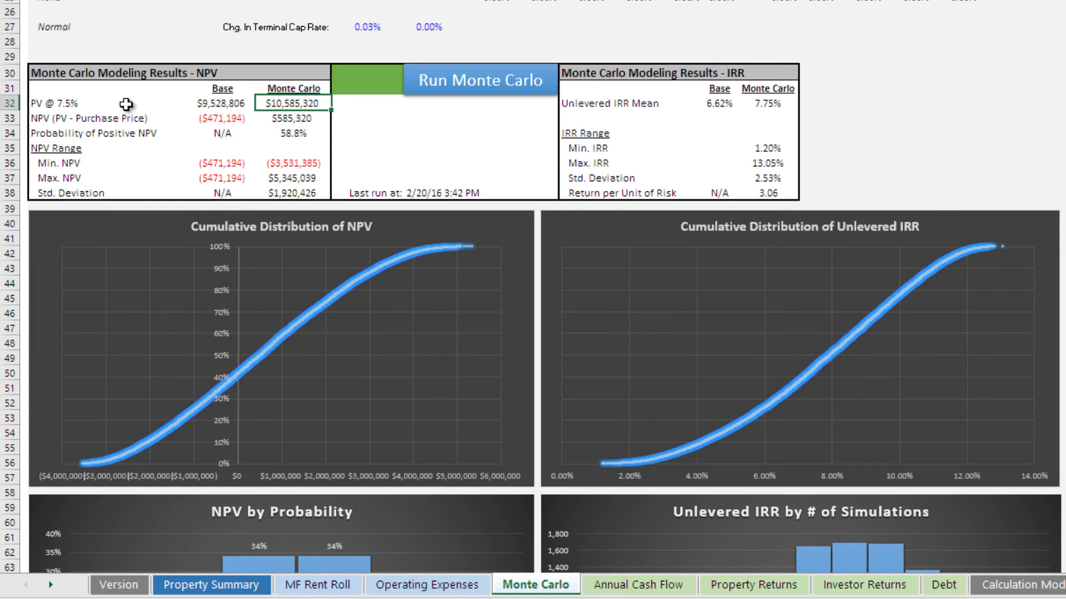
{"action": "left_click", "coordinate": [221, 107]}
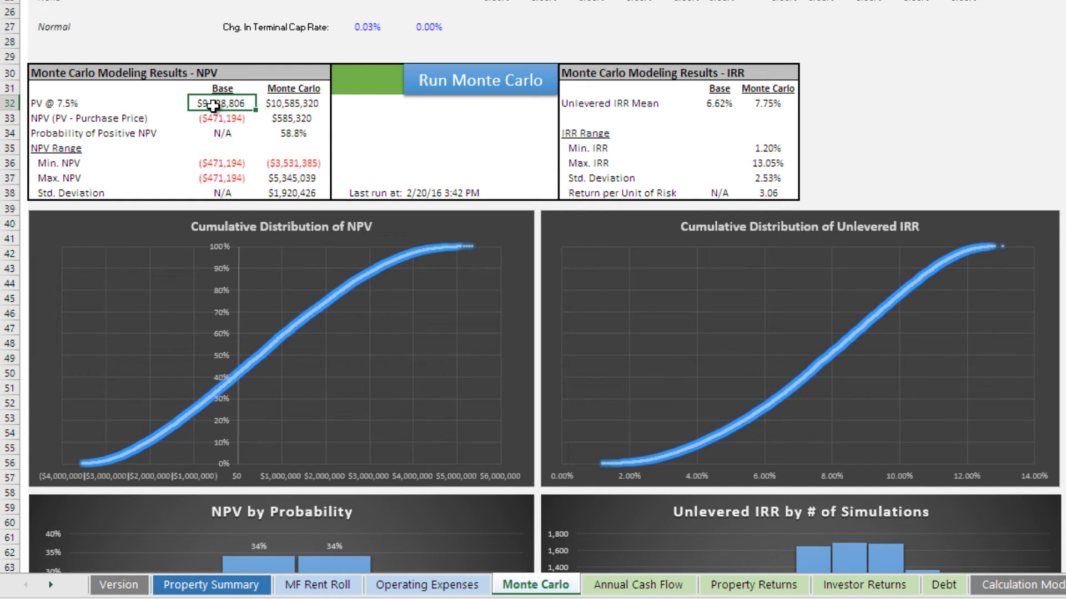
{"action": "left_click", "coordinate": [214, 115]}
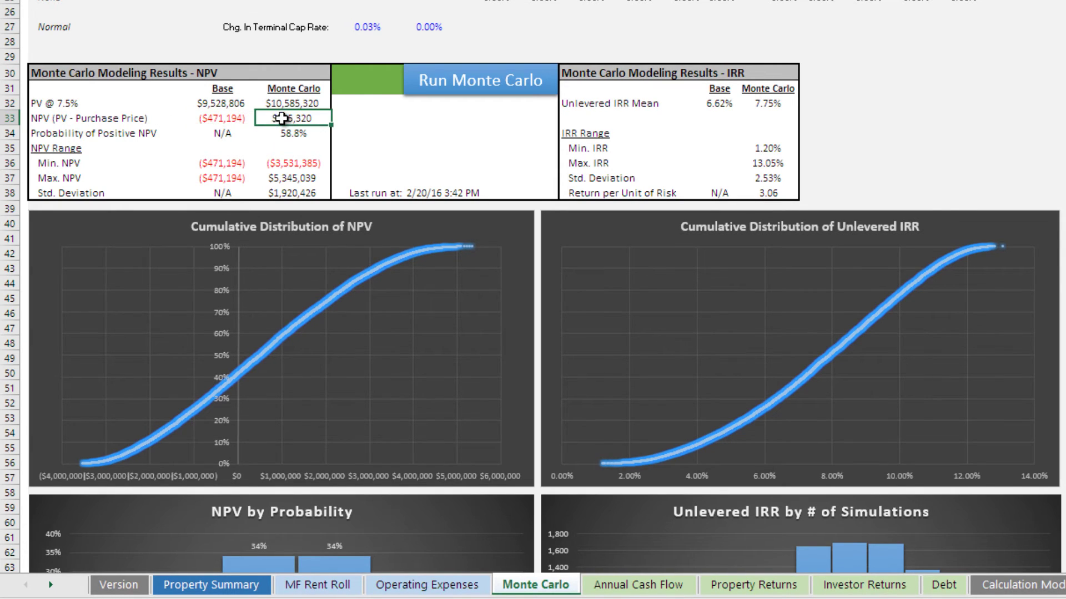
{"action": "left_click", "coordinate": [277, 119]}
{"action": "left_click", "coordinate": [311, 105]}
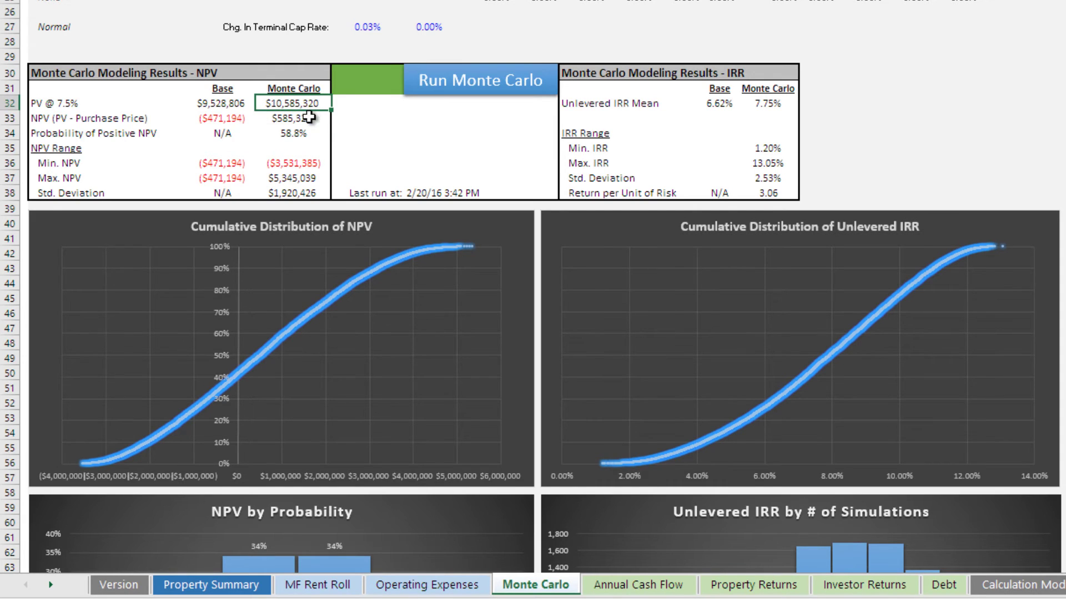
{"action": "left_click", "coordinate": [308, 117]}
{"action": "left_click", "coordinate": [307, 133]}
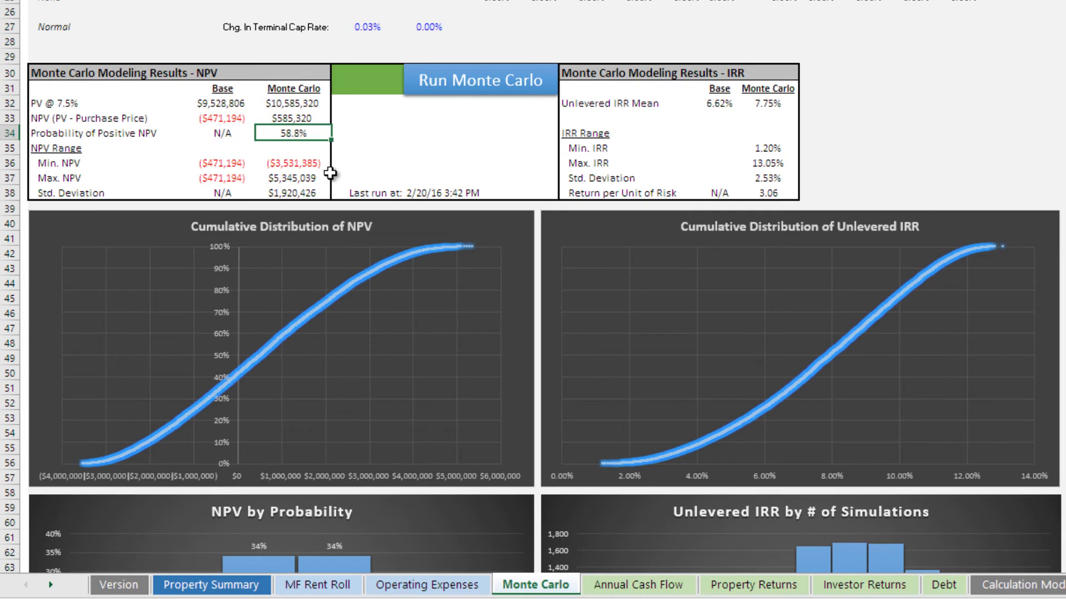
- Compare the minimum and maximum NPV between the Base and Monte Carlo columns of the NPV range
{"action": "scroll", "coordinate": [327, 172], "scroll_direction": "down", "scroll_amount": 1}
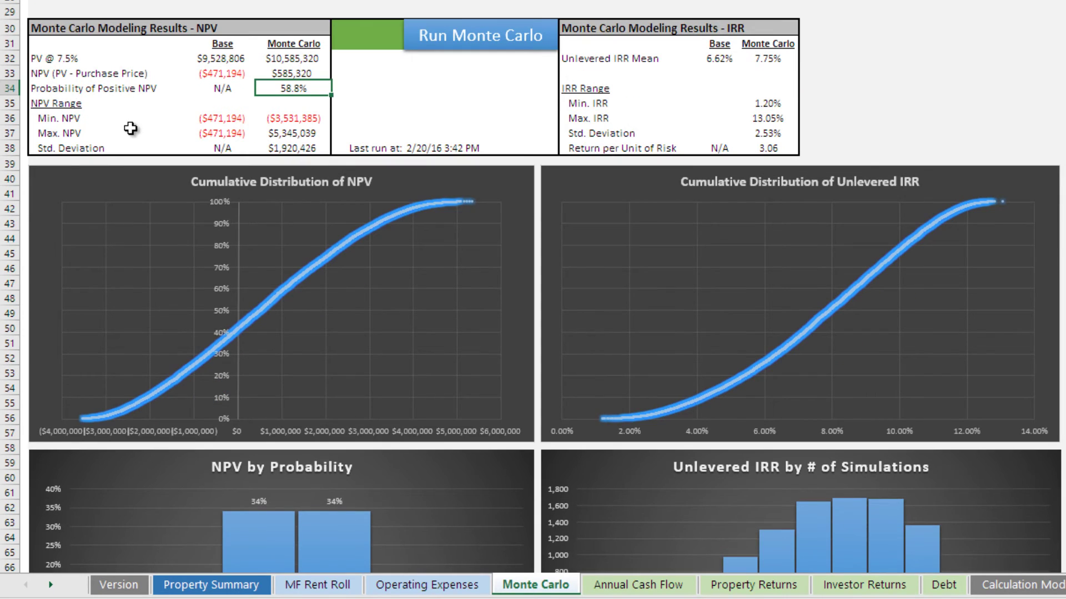
{"action": "left_click", "coordinate": [282, 121]}
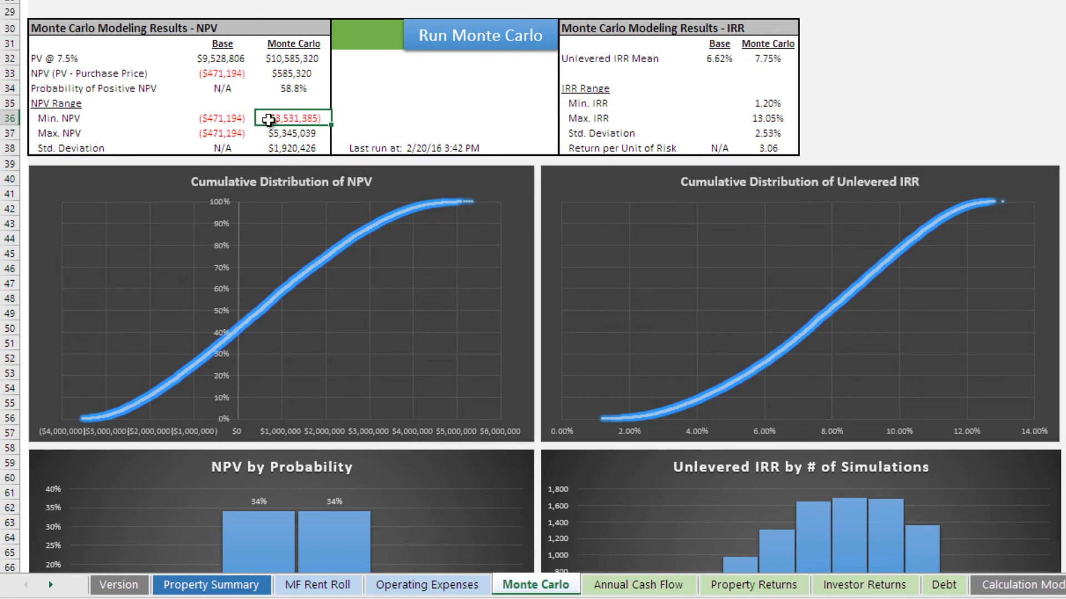
{"action": "left_click", "coordinate": [79, 118]}
{"action": "left_click", "coordinate": [283, 122]}
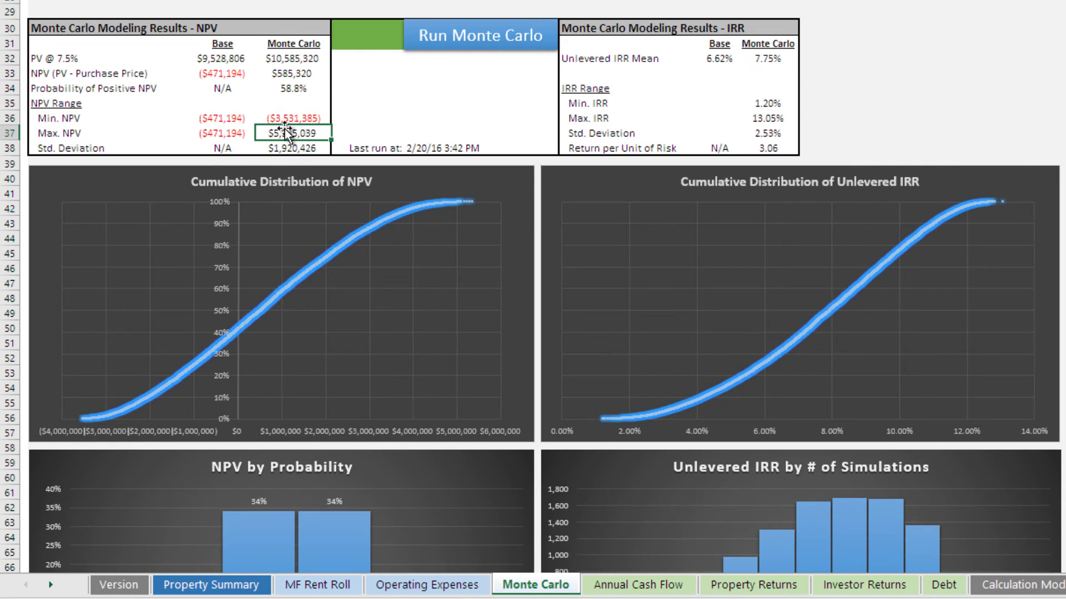
{"action": "left_click", "coordinate": [217, 118]}
{"action": "left_click", "coordinate": [215, 131]}
{"action": "left_click", "coordinate": [217, 118]}
{"action": "left_click", "coordinate": [216, 132]}
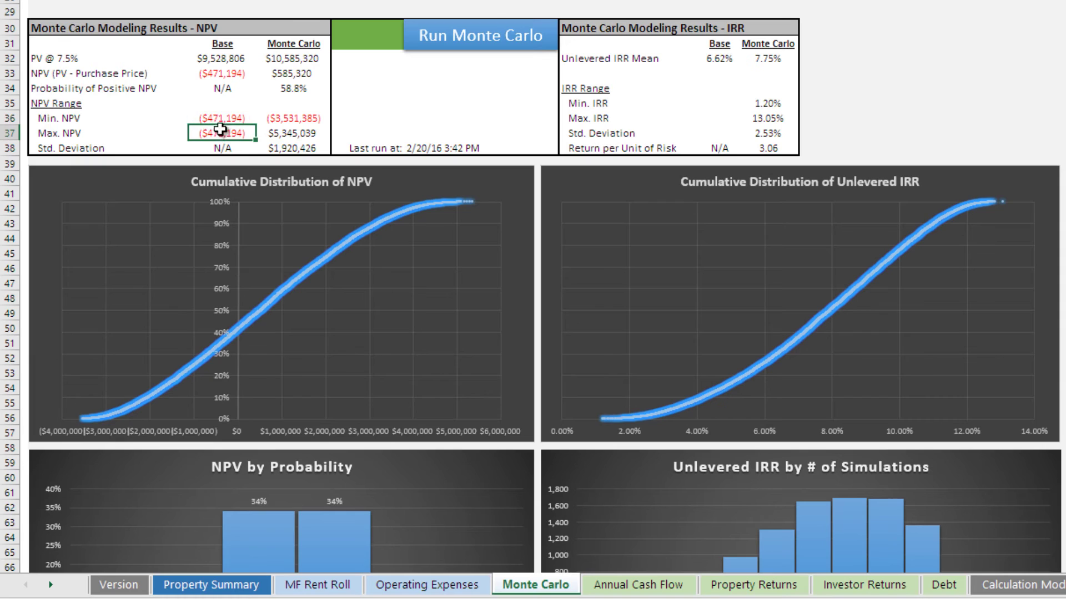
{"action": "left_click", "coordinate": [217, 119]}
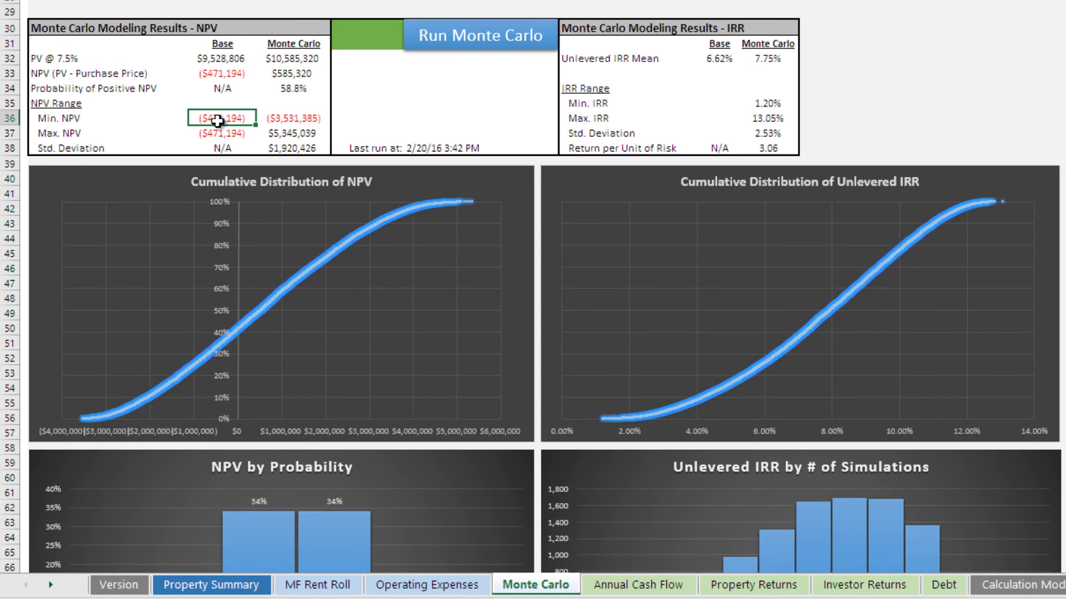